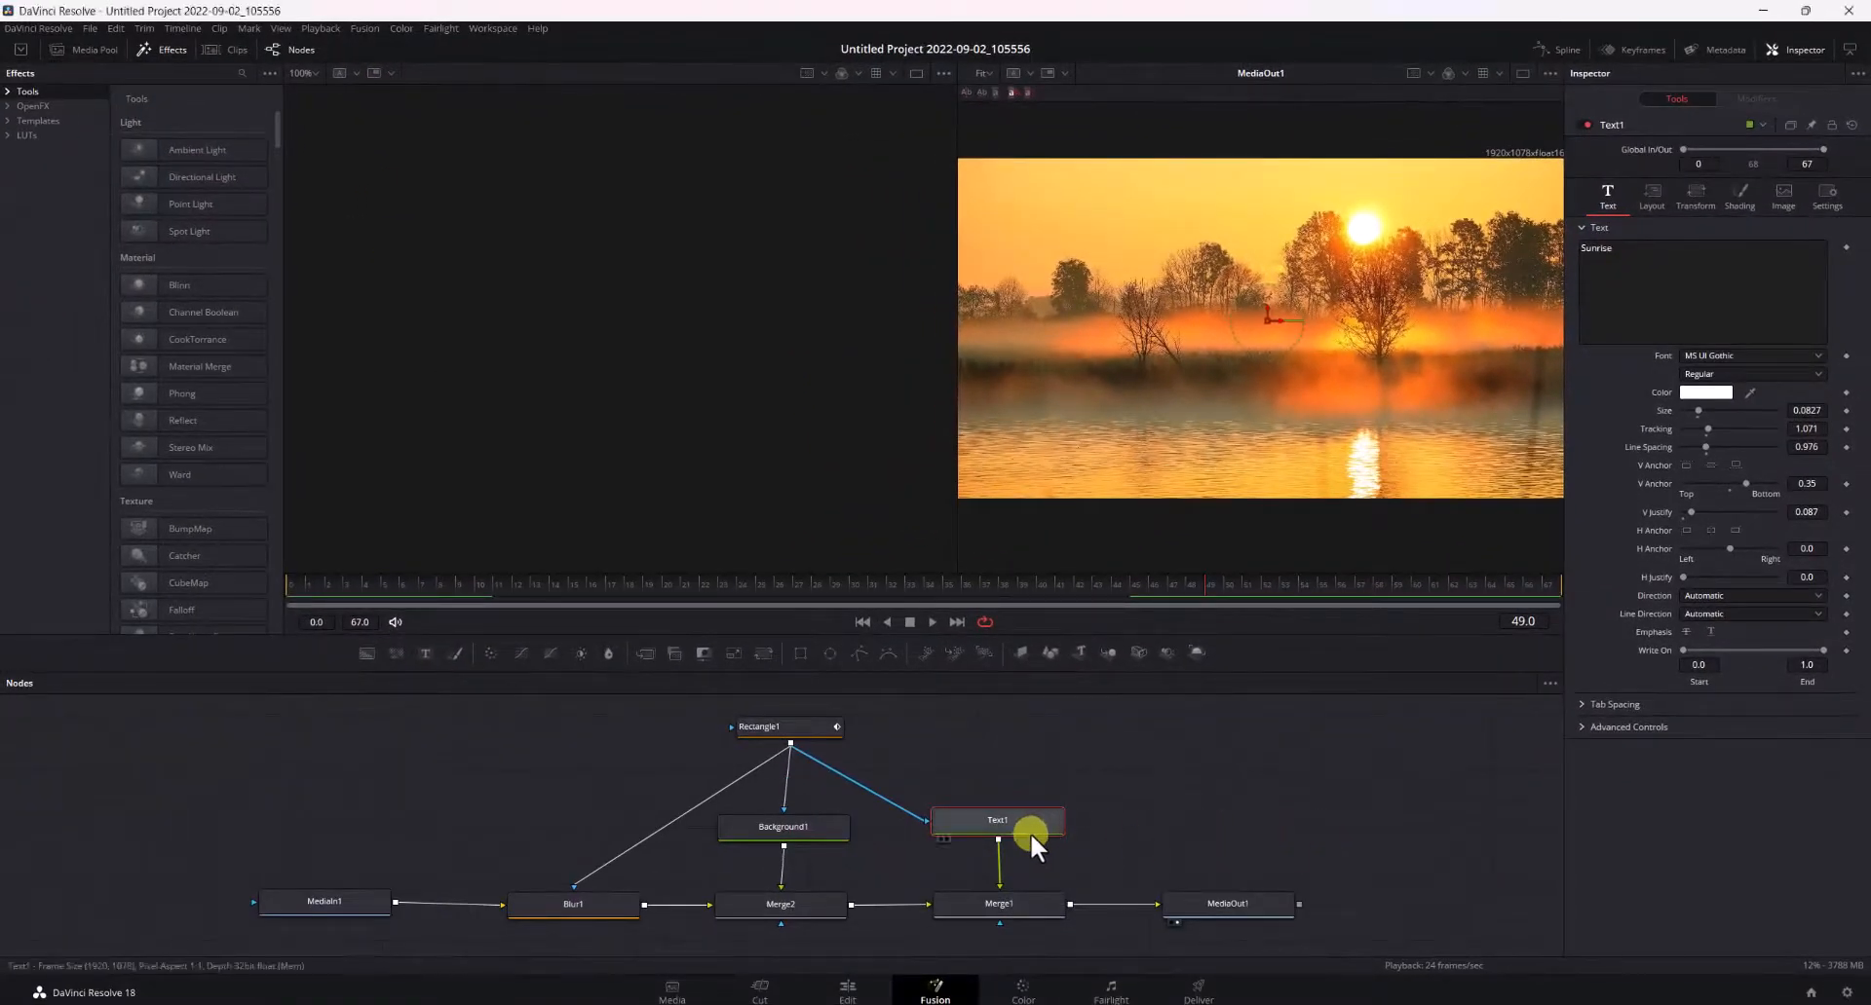
Step: Delete the Text1, Background1 and Rectangle1 nodes from the node graph
key("Delete")
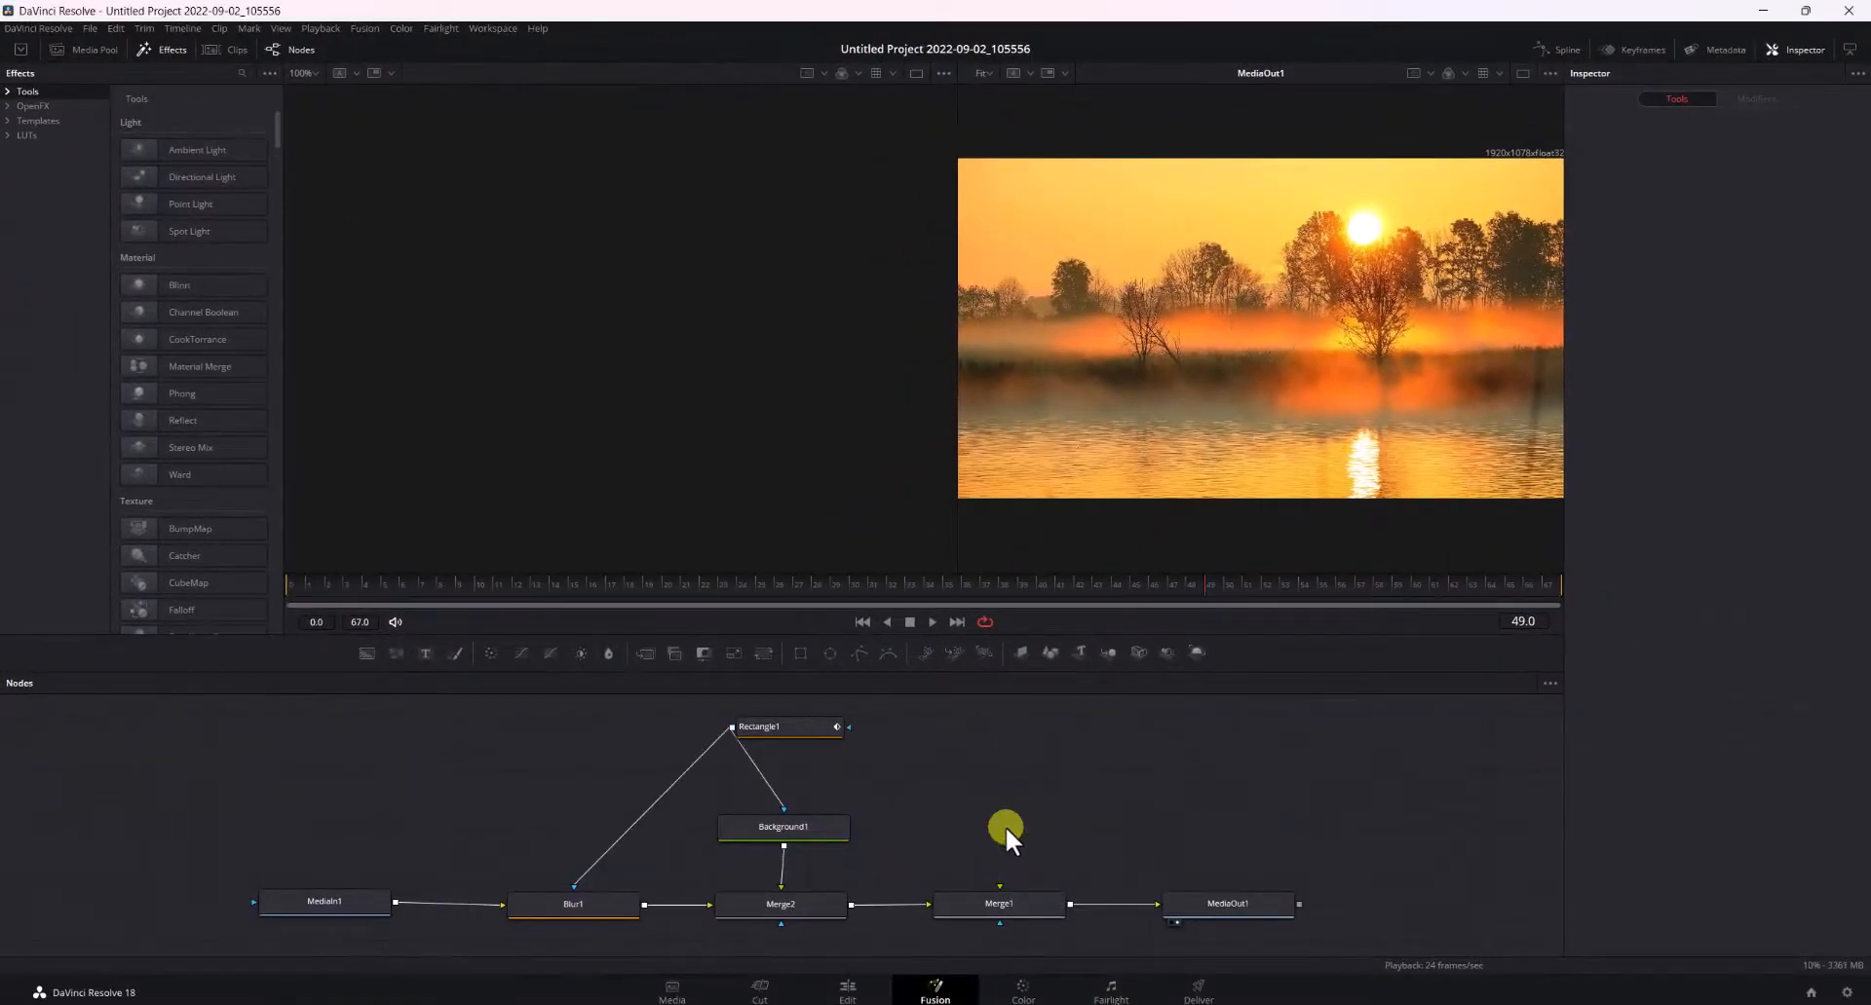
left_click(791, 826)
key("Delete")
left_click(799, 717)
key("Delete")
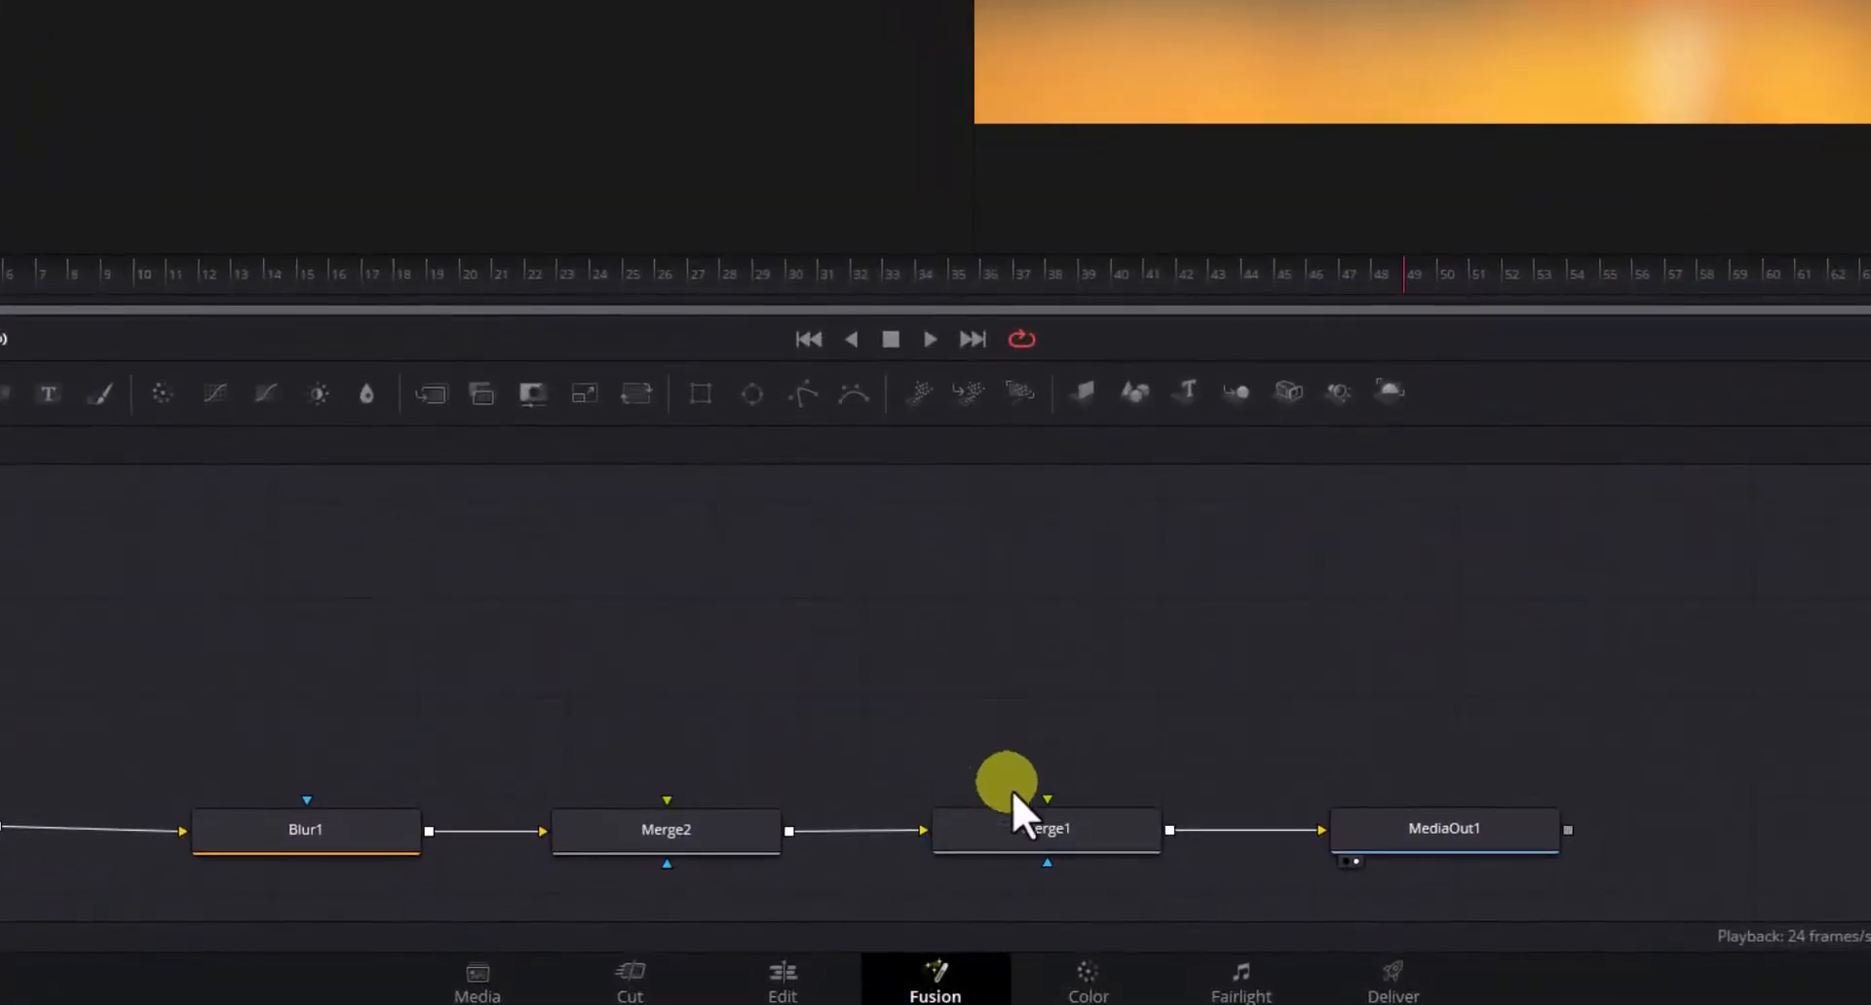
Step: Clear the remaining Merge1, Merge2, Blur1 and MediaIn1 nodes, leaving only MediaOut1
left_click(994, 894)
key("Delete")
left_click(795, 904)
key("Delete")
left_click(300, 832)
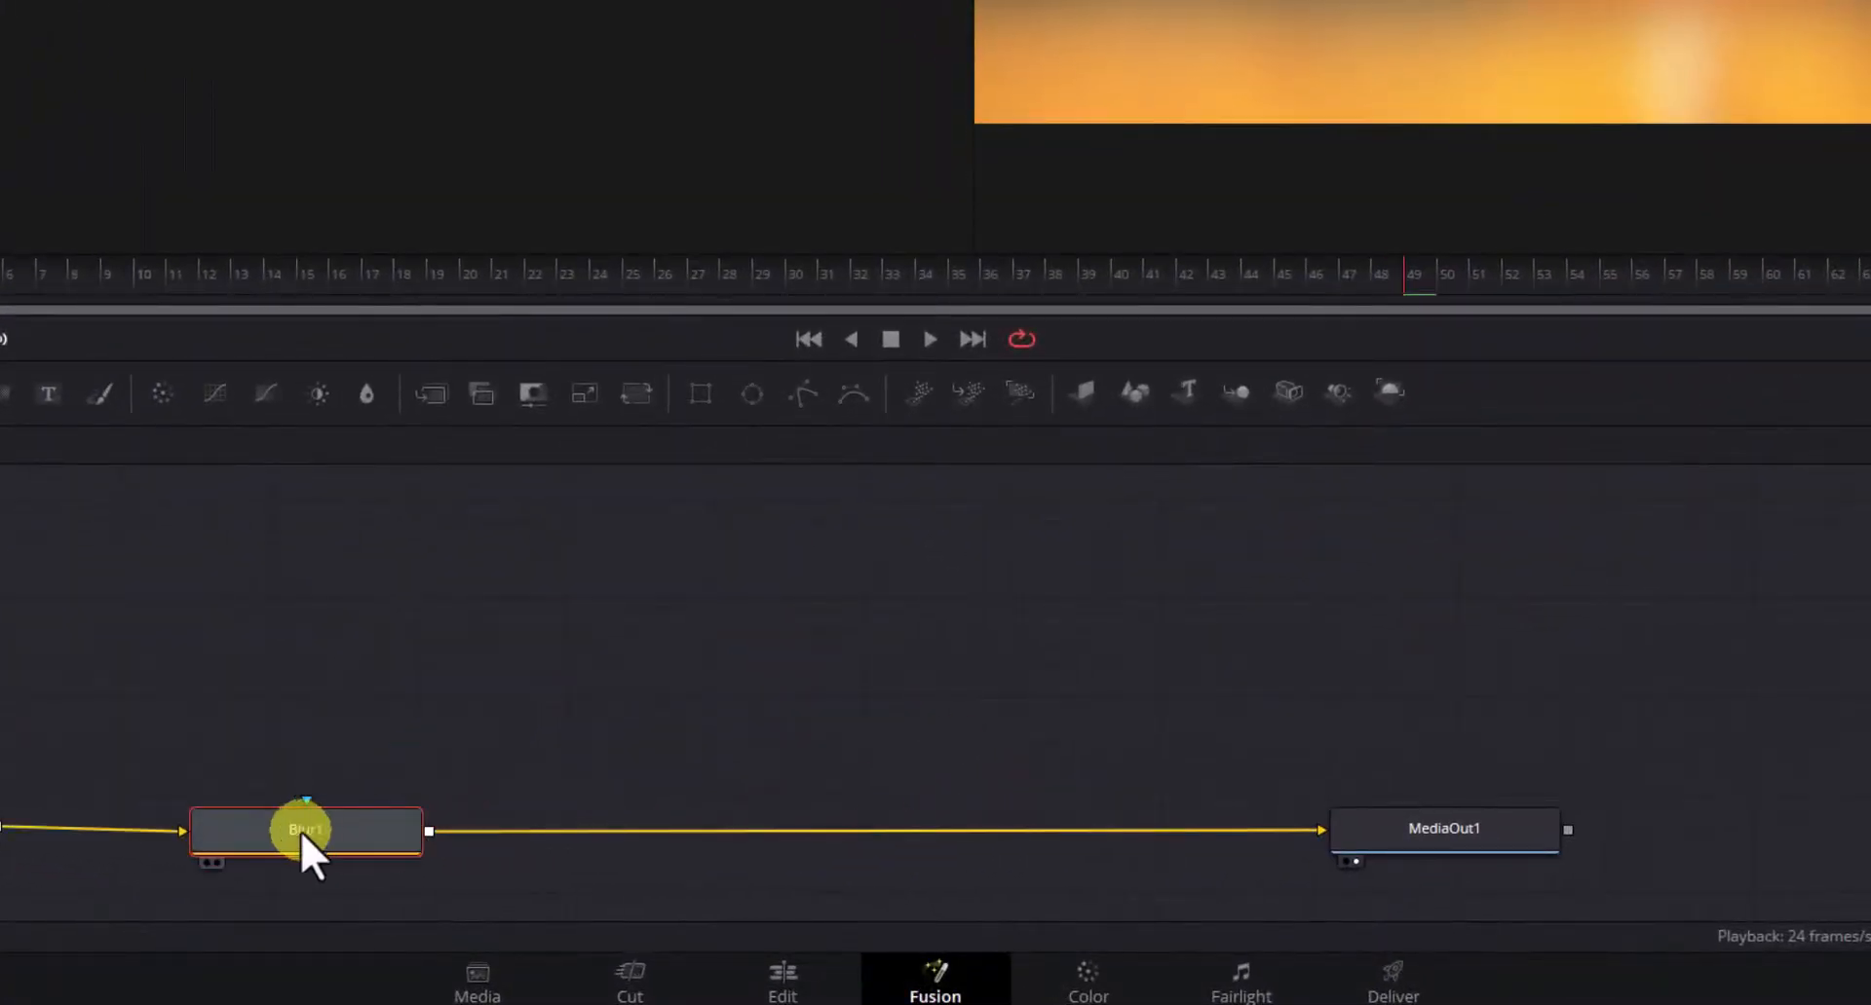
key("Delete")
left_click_drag(1, 833, 114, 721)
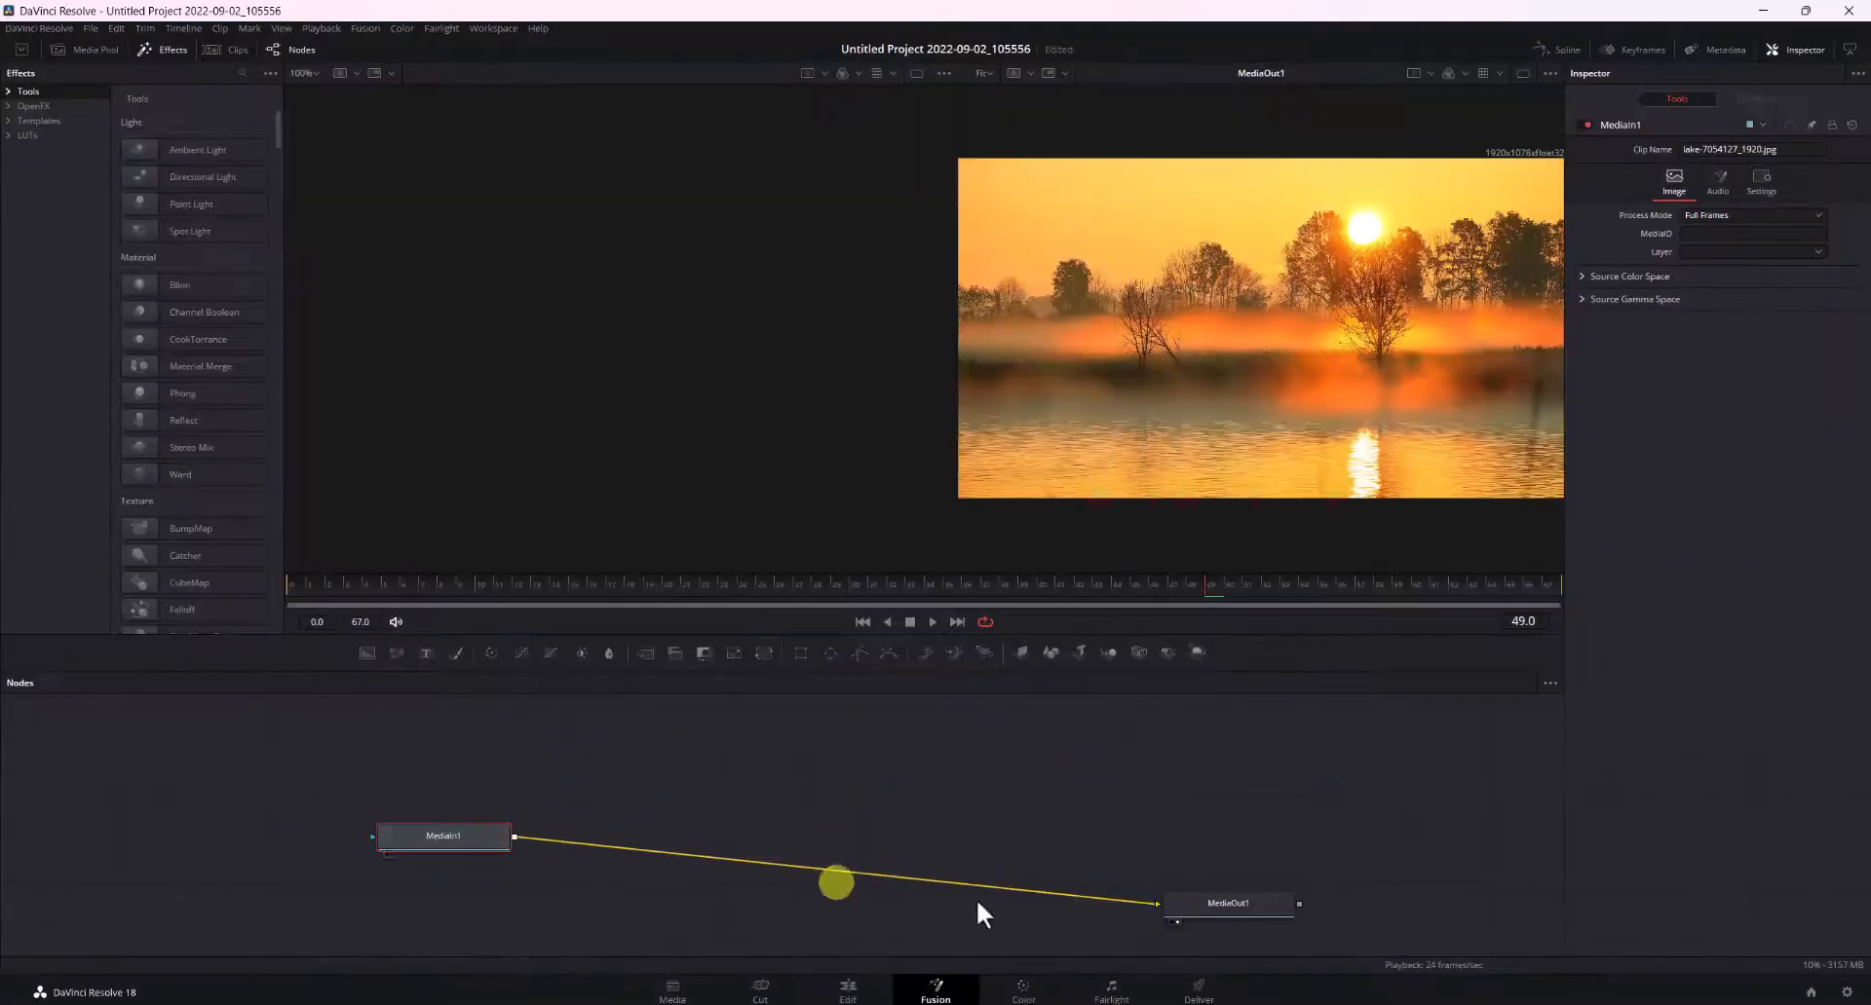
key("Delete")
Step: Add the lake-7054127 image from the media pool to the node graph and connect it to MediaOut1
left_click(83, 50)
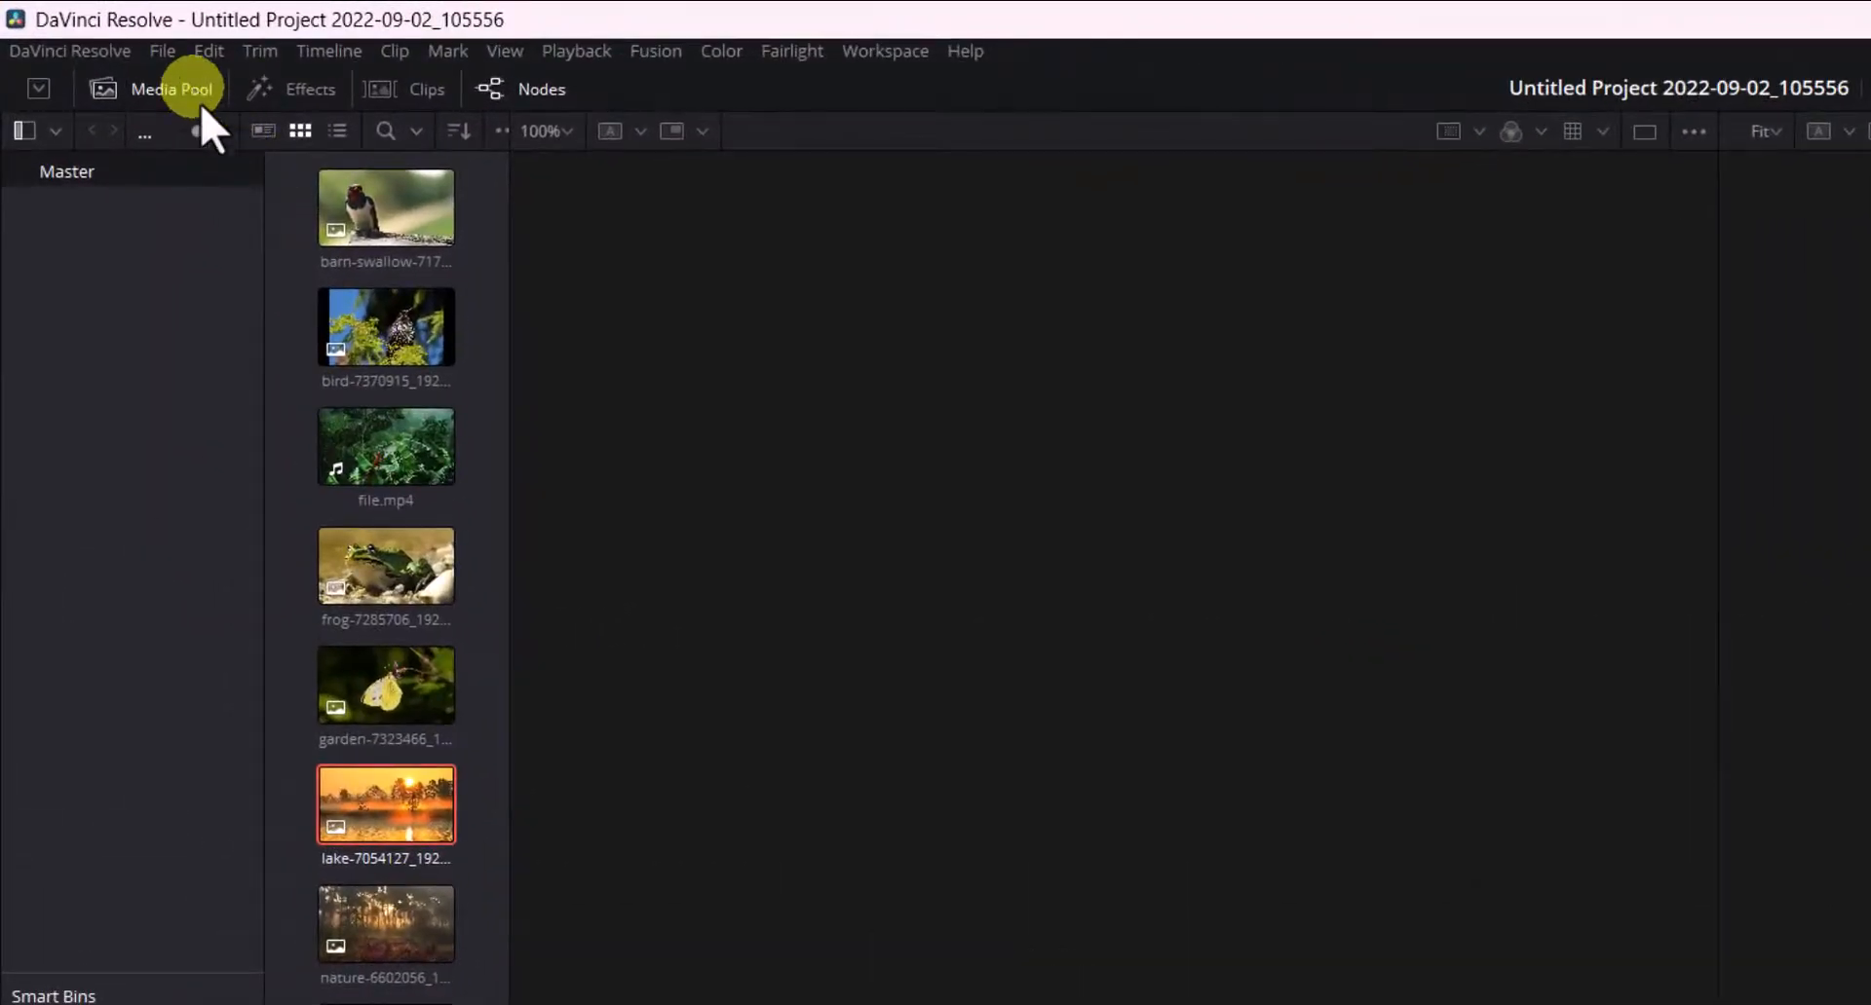
left_click_drag(395, 827, 958, 1004)
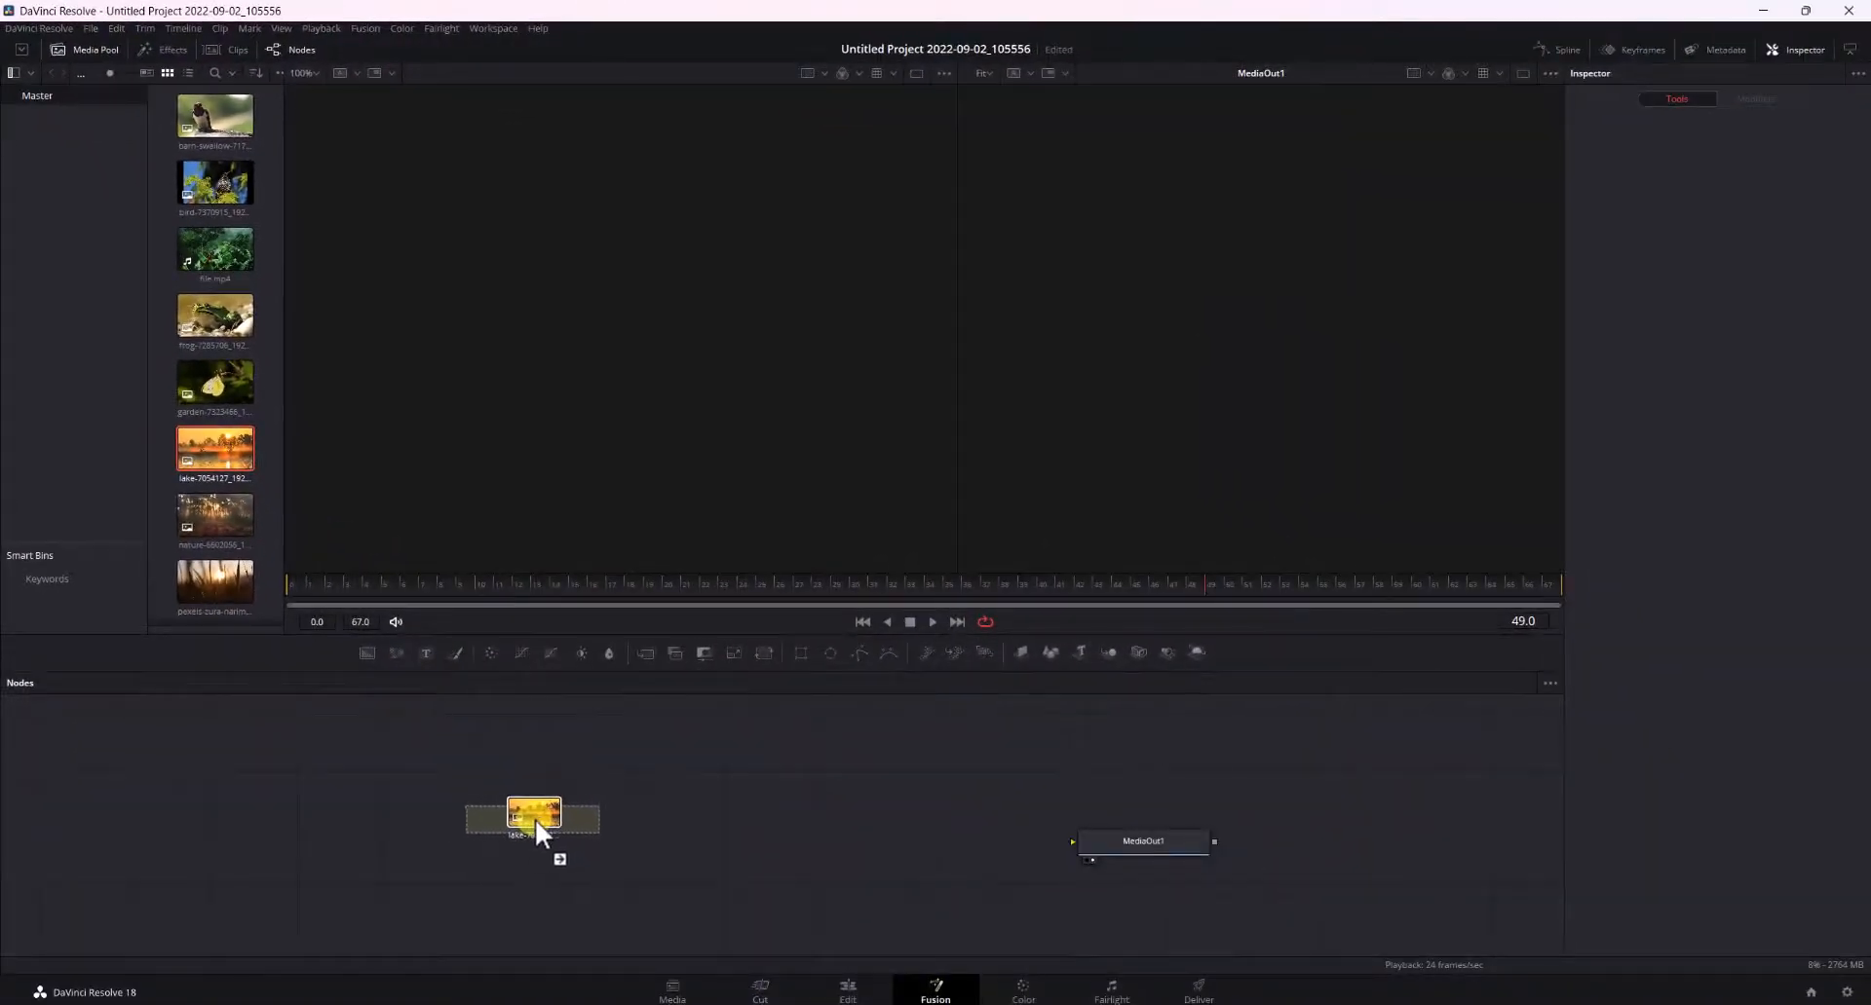
left_click_drag(535, 821, 554, 837)
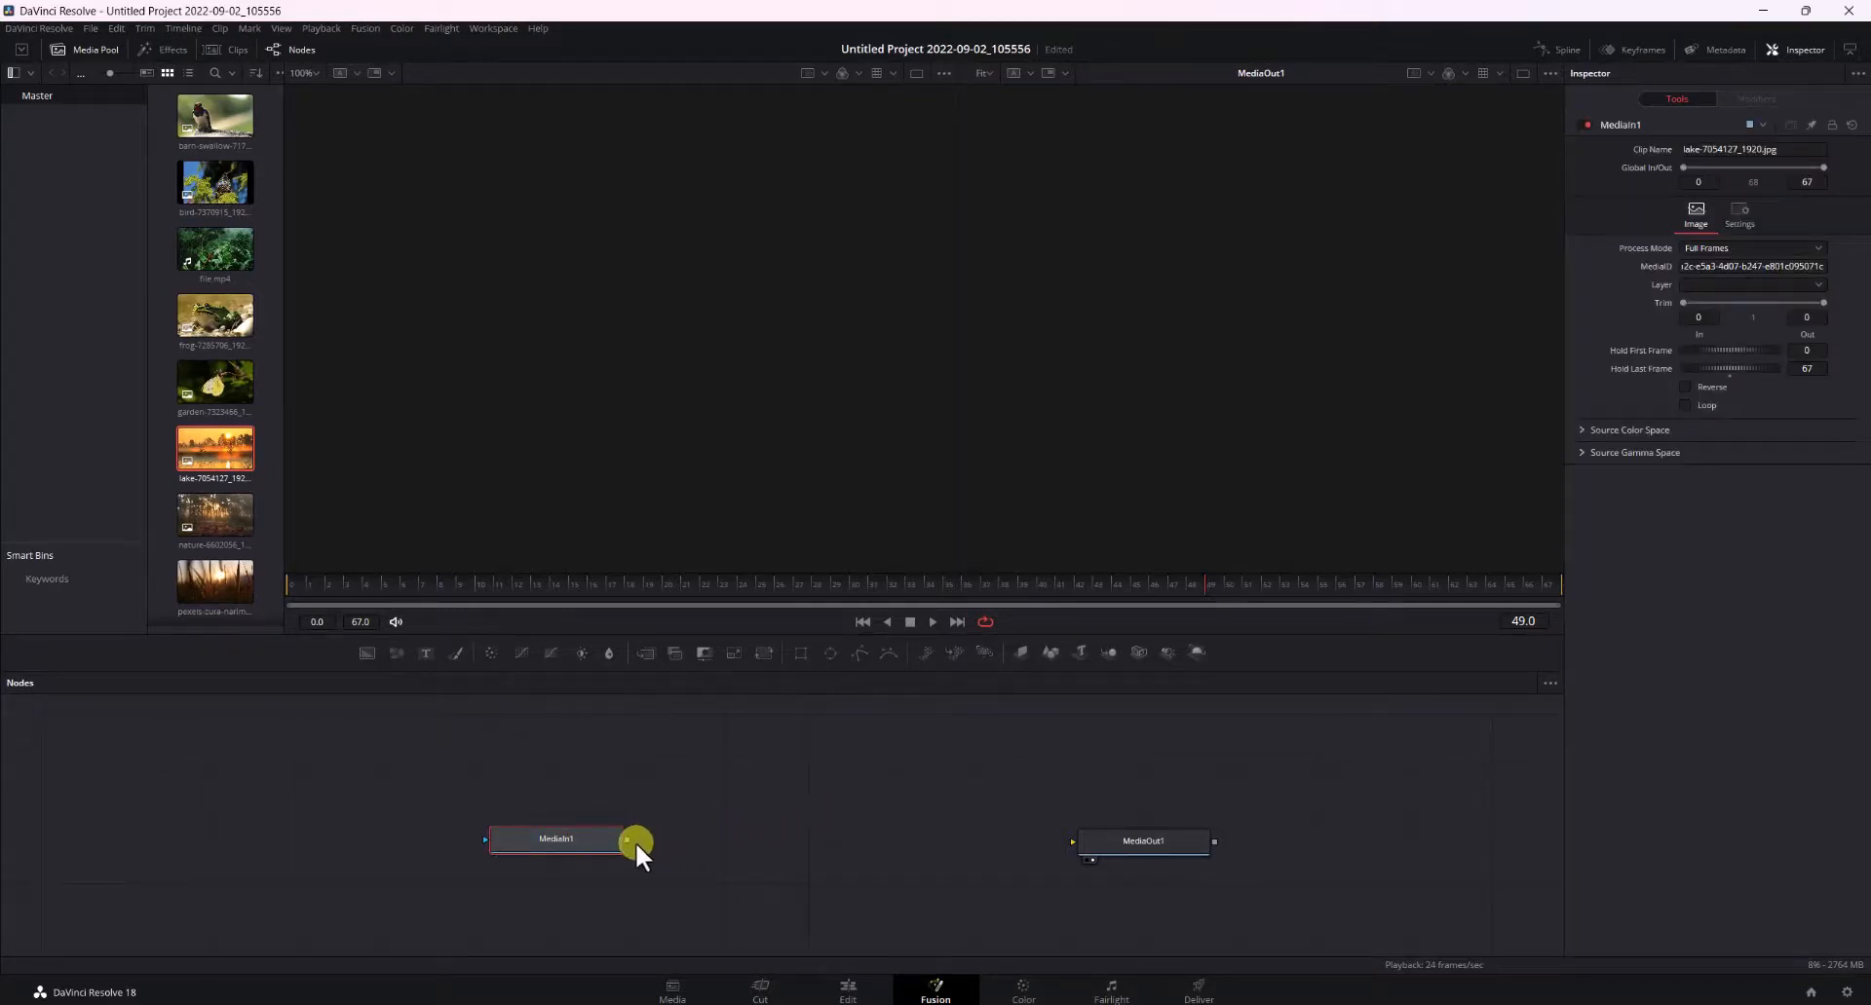
left_click_drag(635, 842, 953, 849)
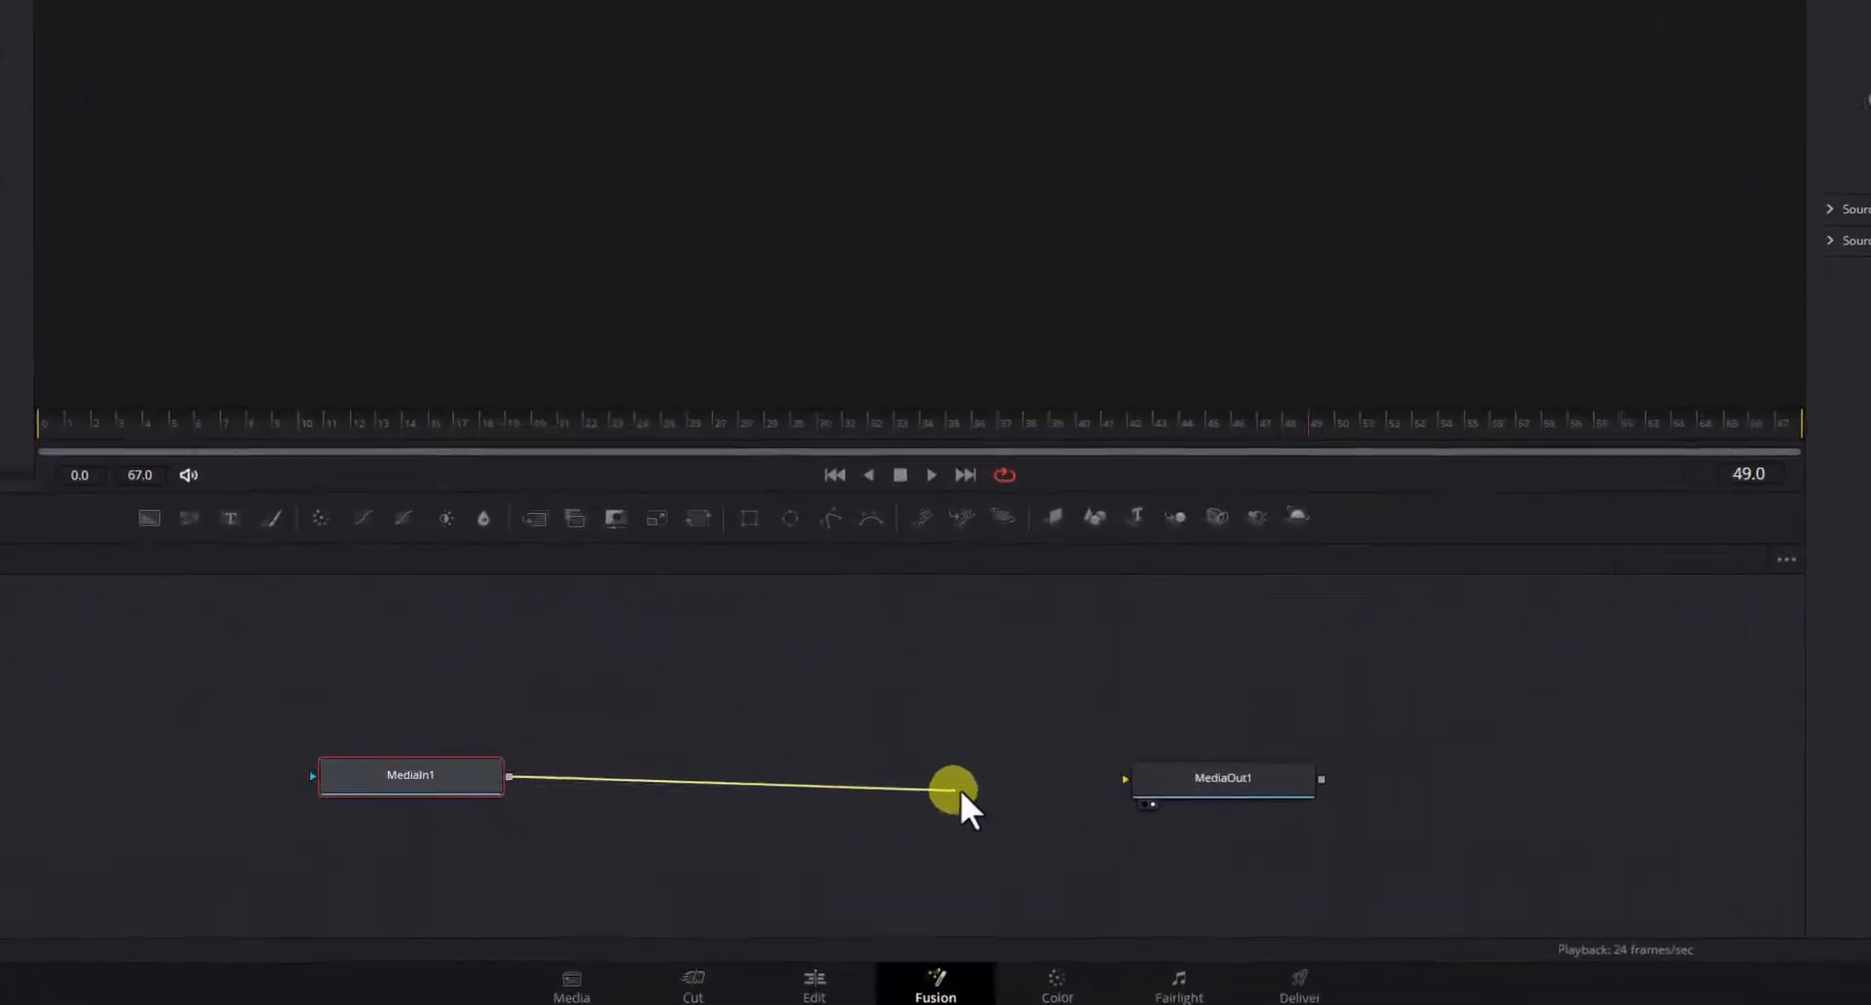
left_click_drag(960, 789, 1125, 776)
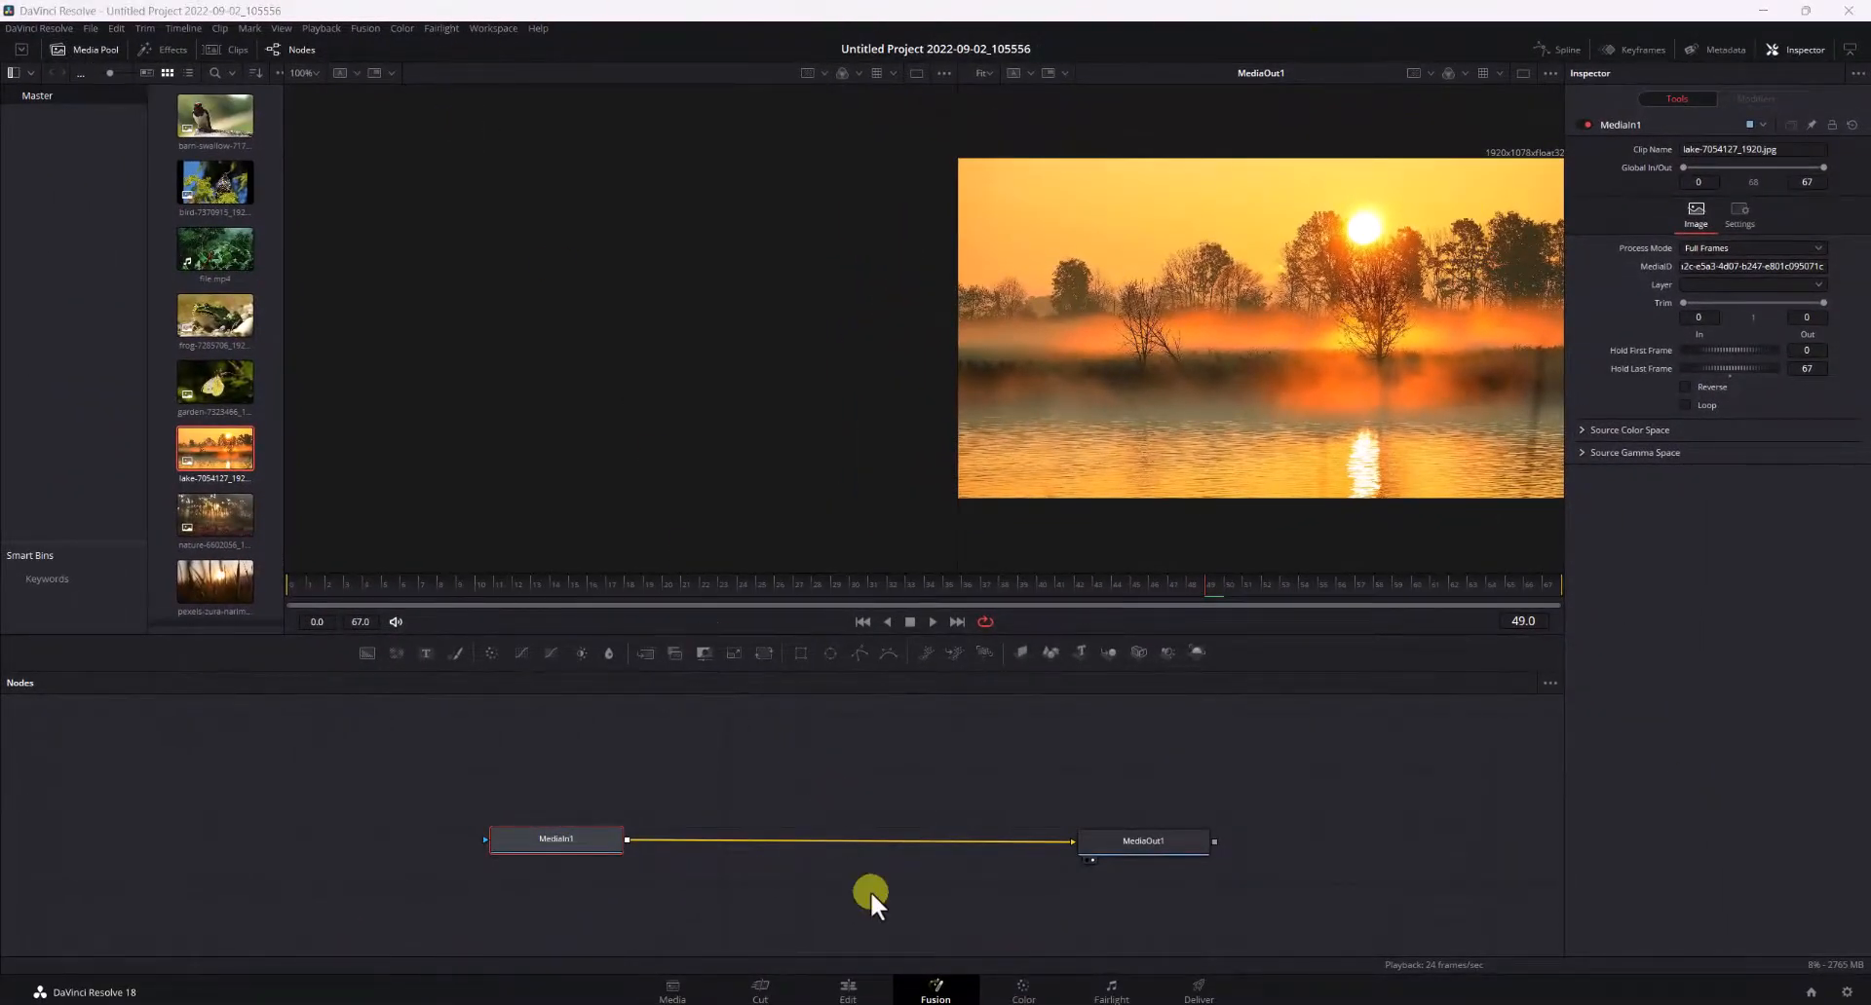
Step: Select the lake clip on the Edit page timeline and move the playhead to 01:00:01:02 to review it
left_click(850, 992)
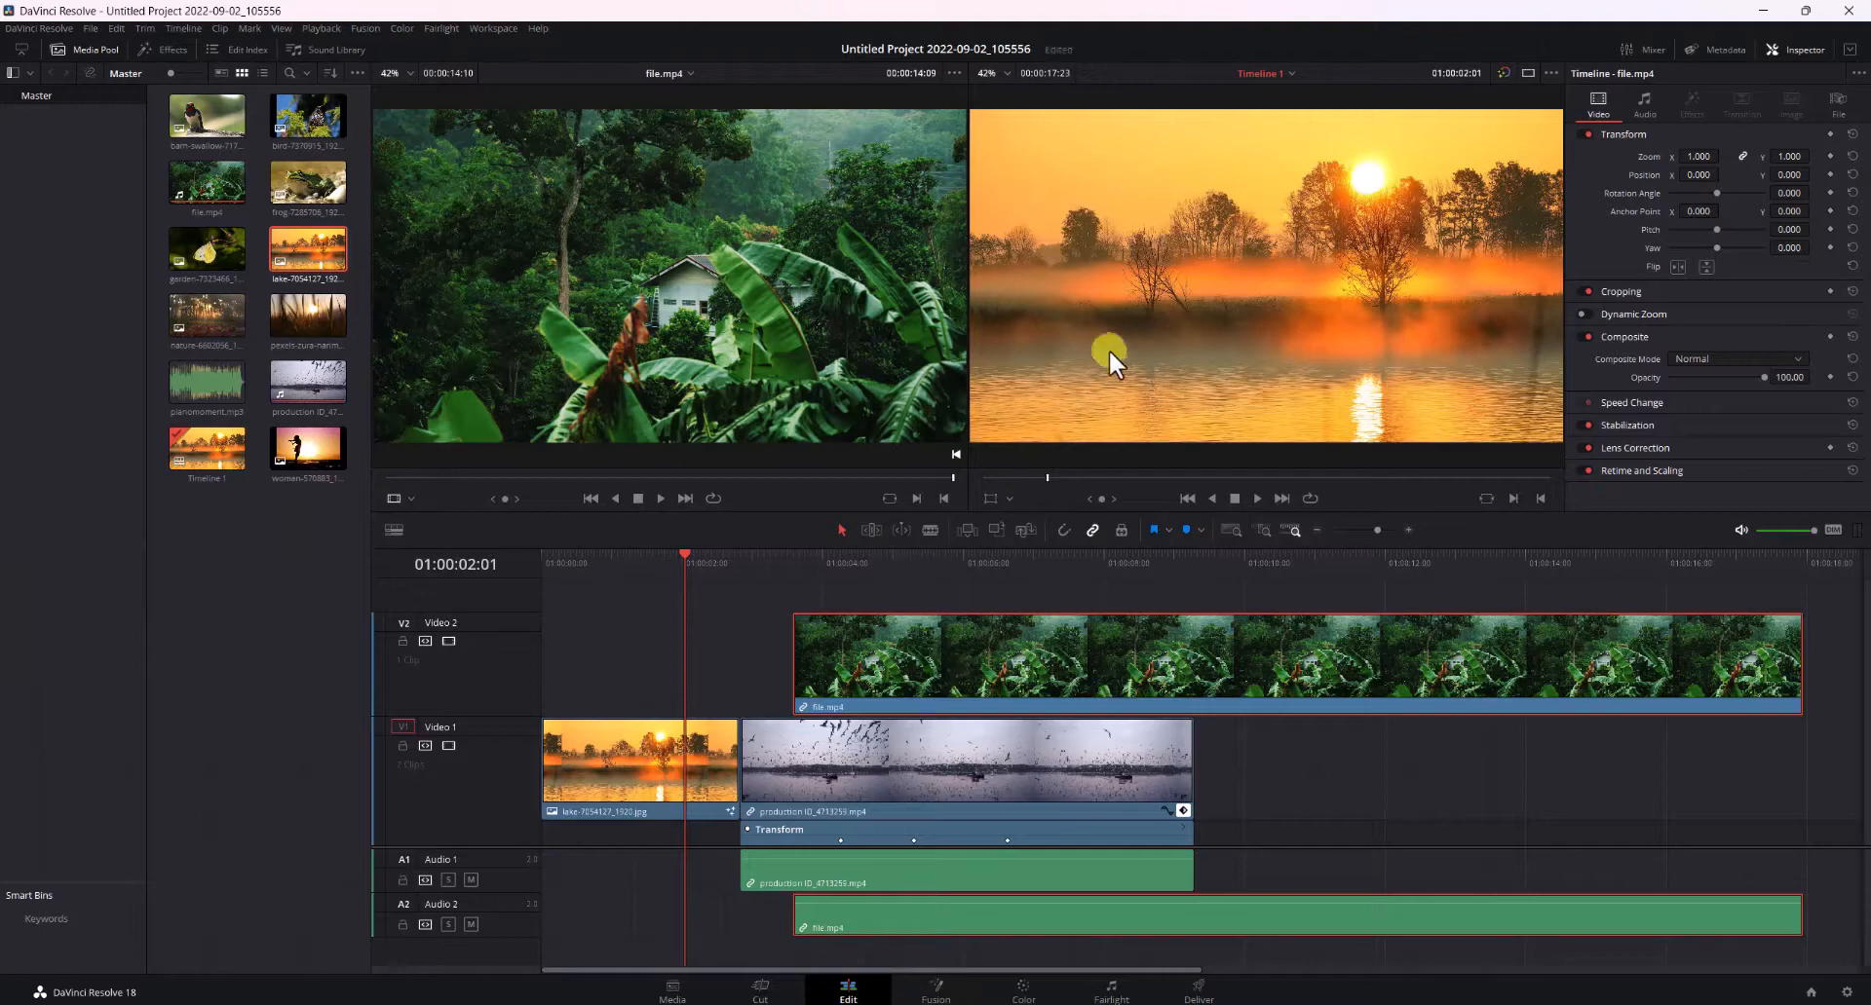
left_click(691, 770)
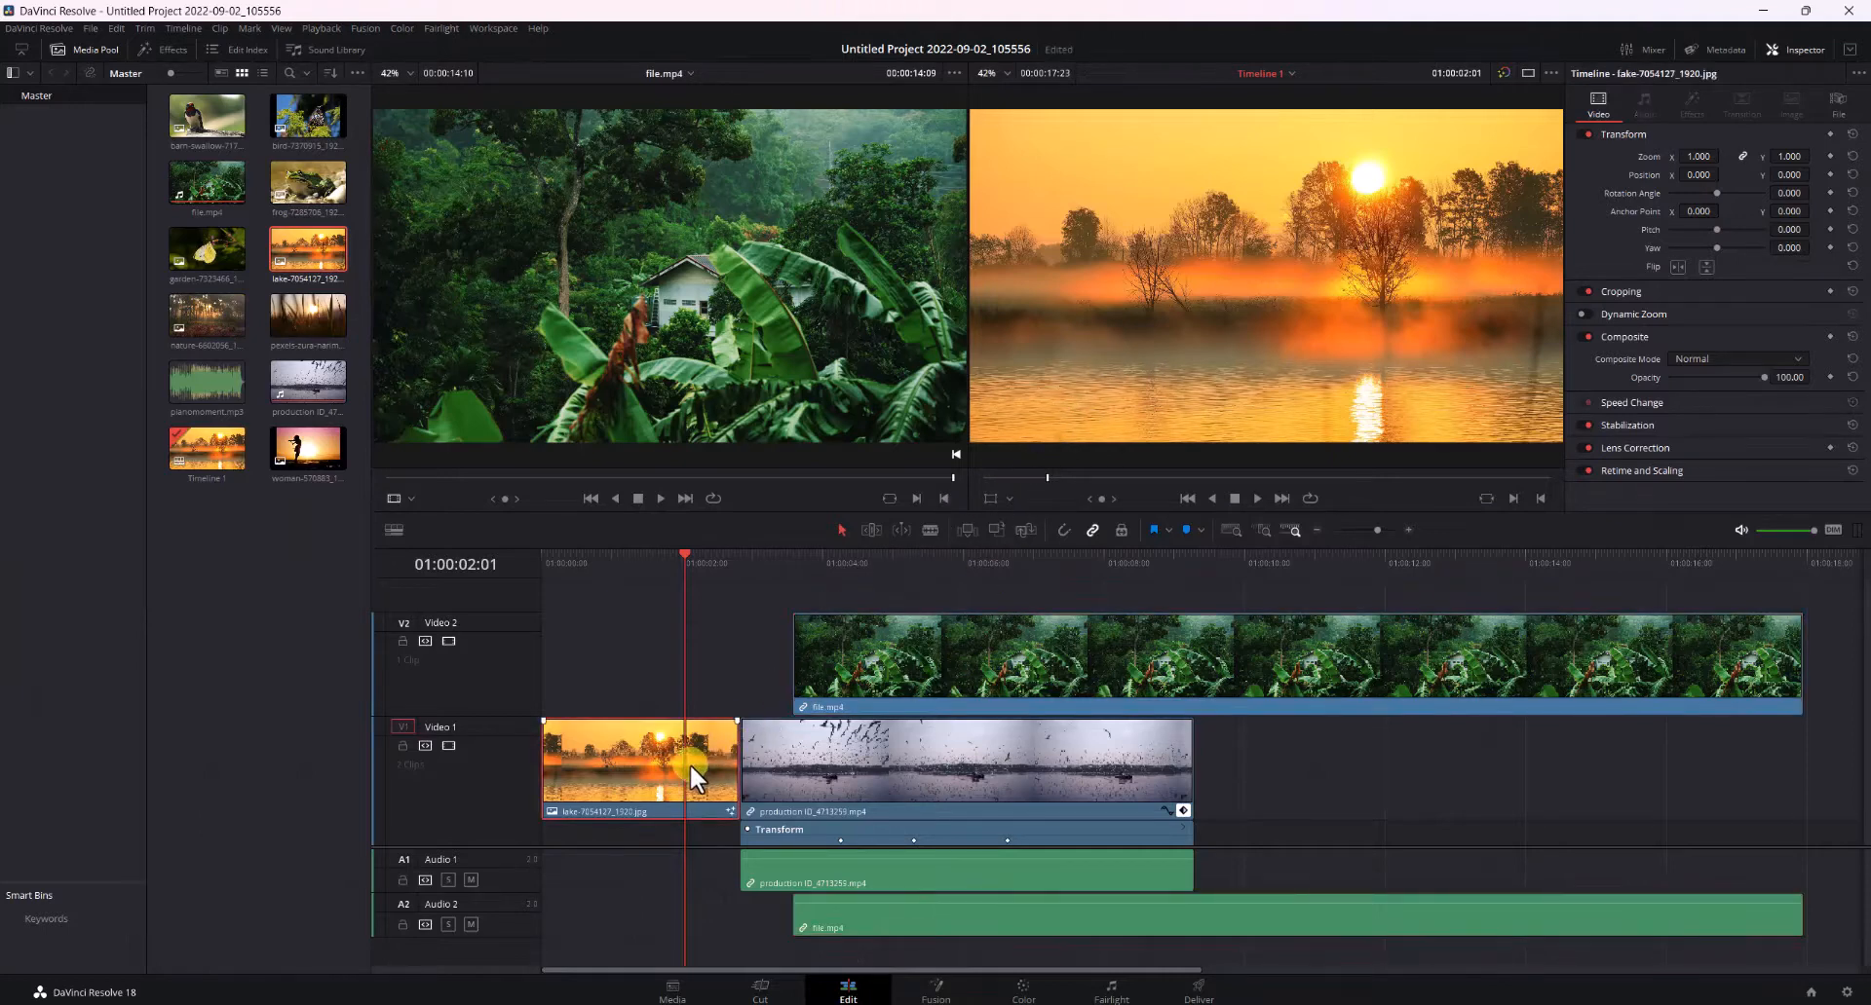
left_click_drag(688, 554, 617, 577)
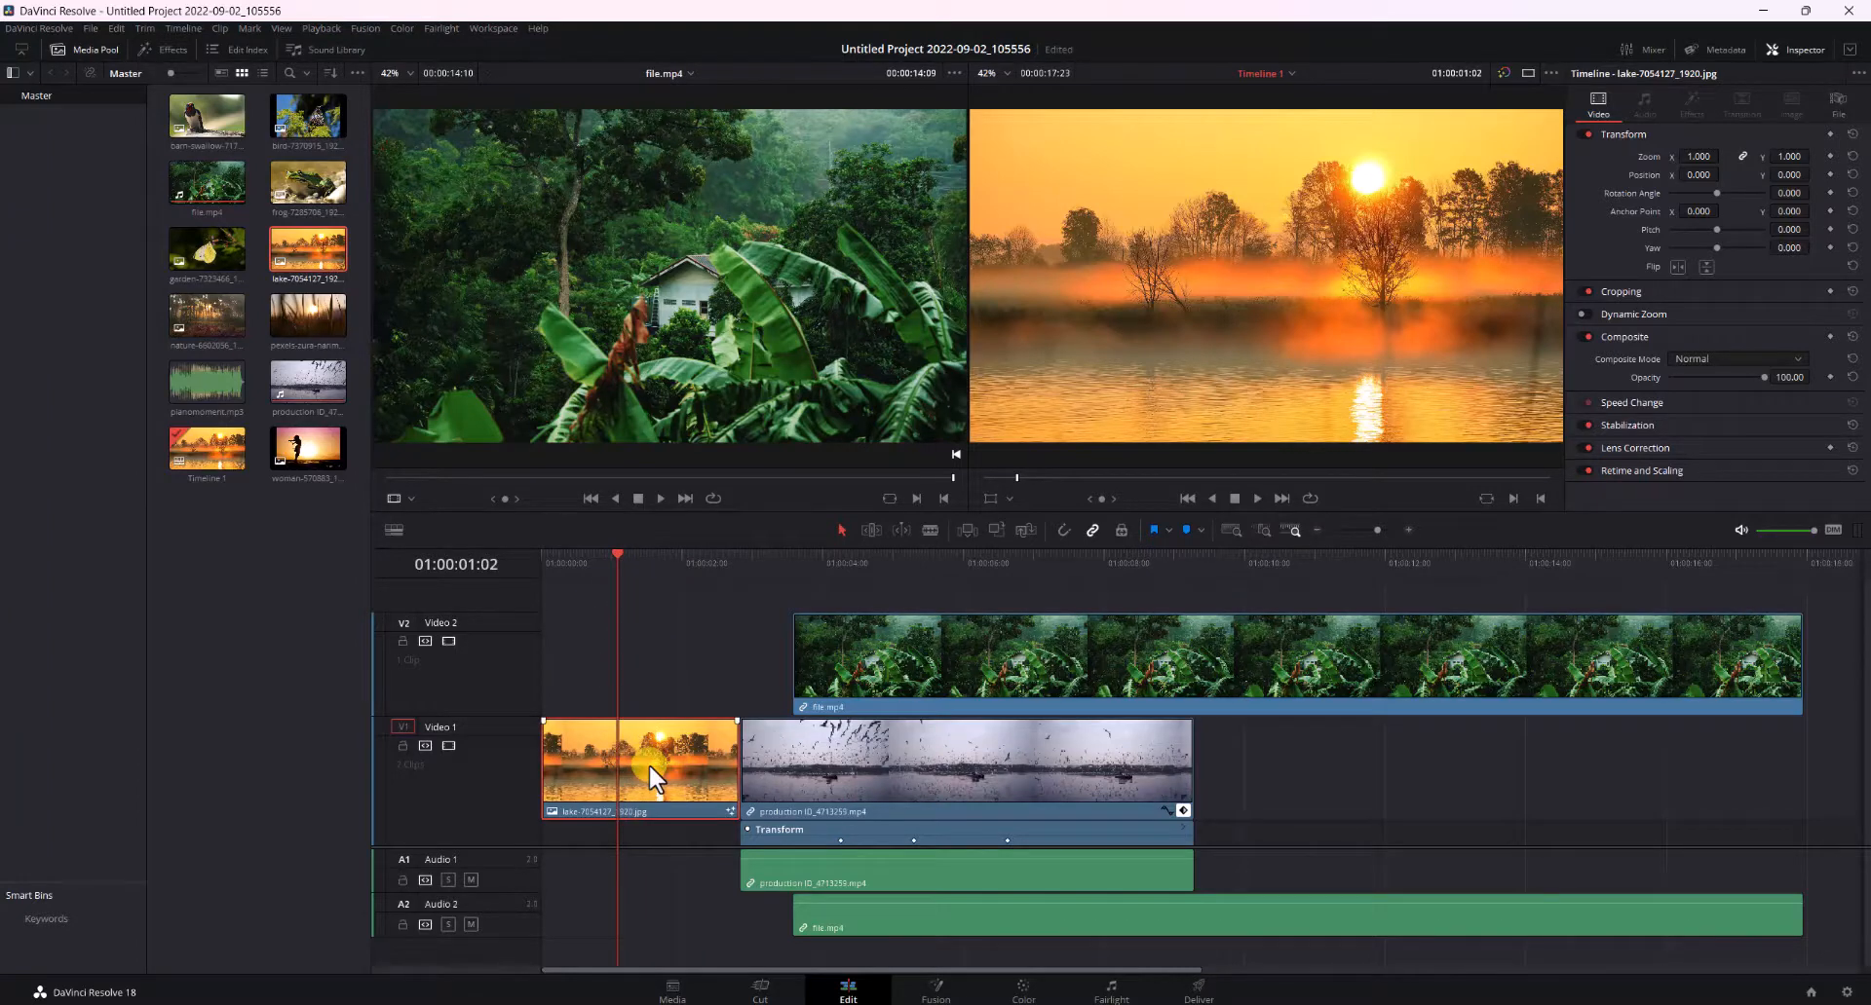
Step: Open the selected lake clip in Fusion and show the Effects library in place of the media pool
key("shift+5")
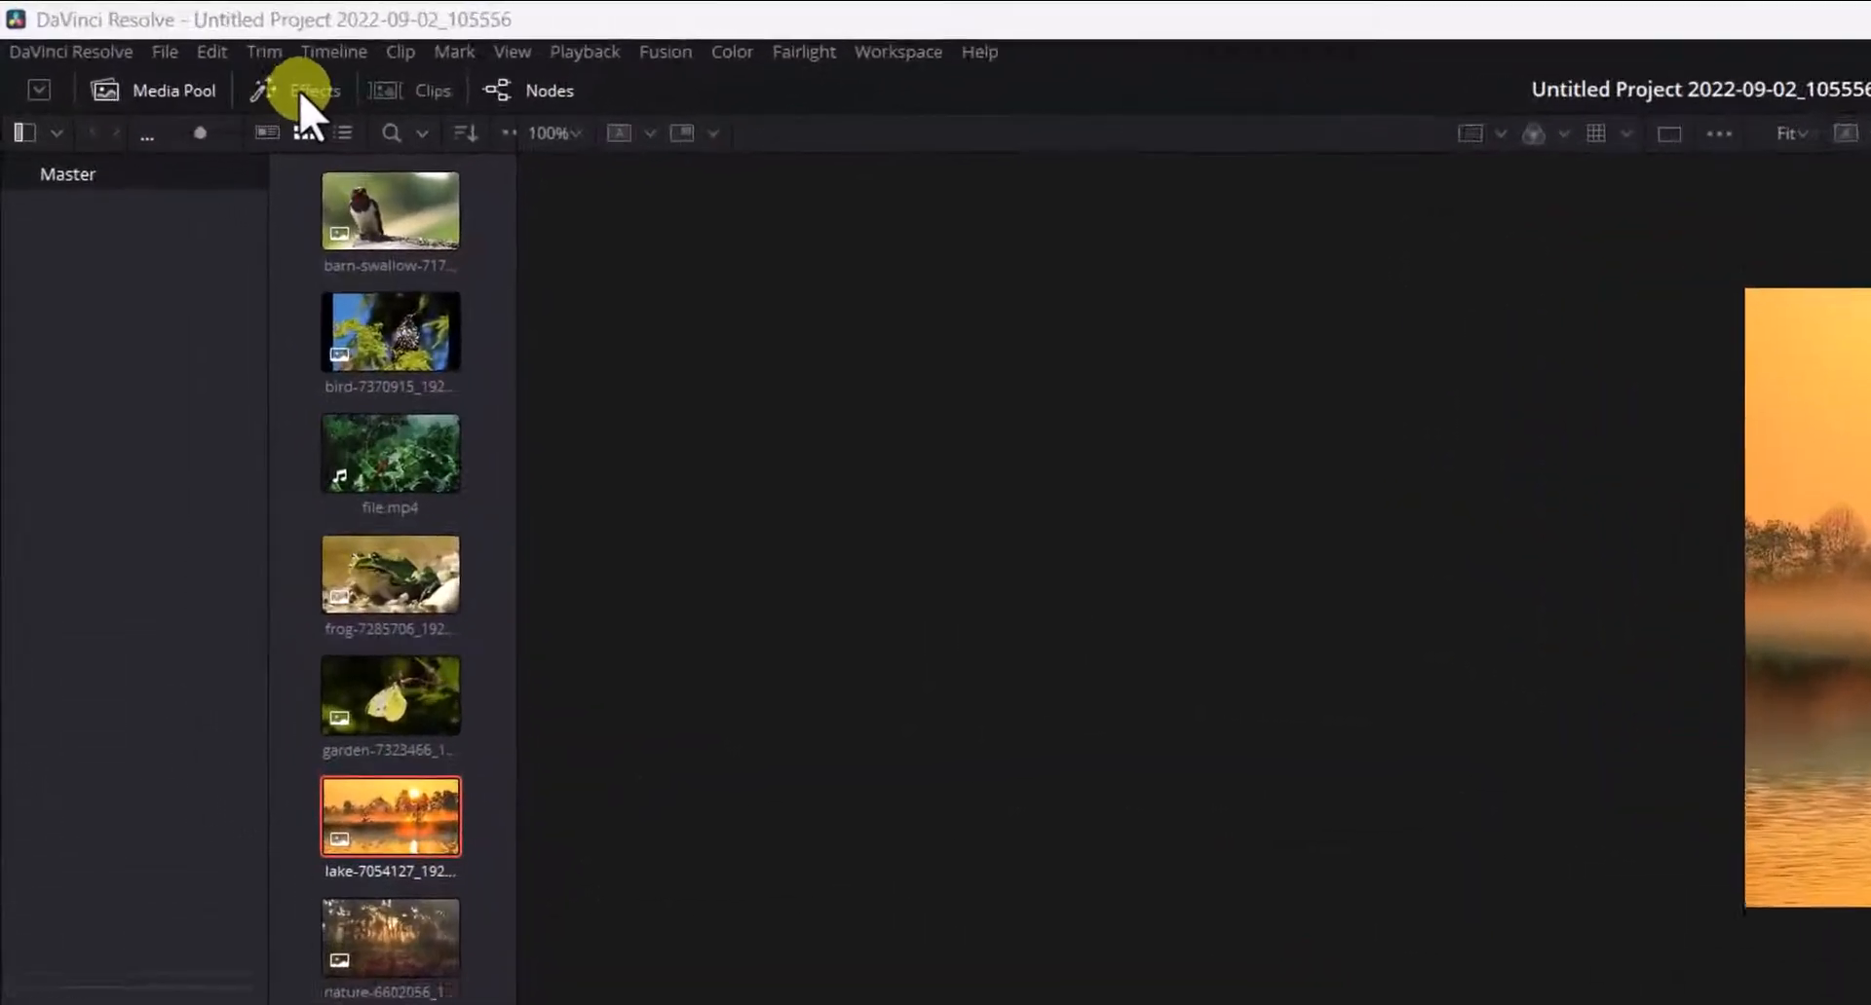
left_click(234, 70)
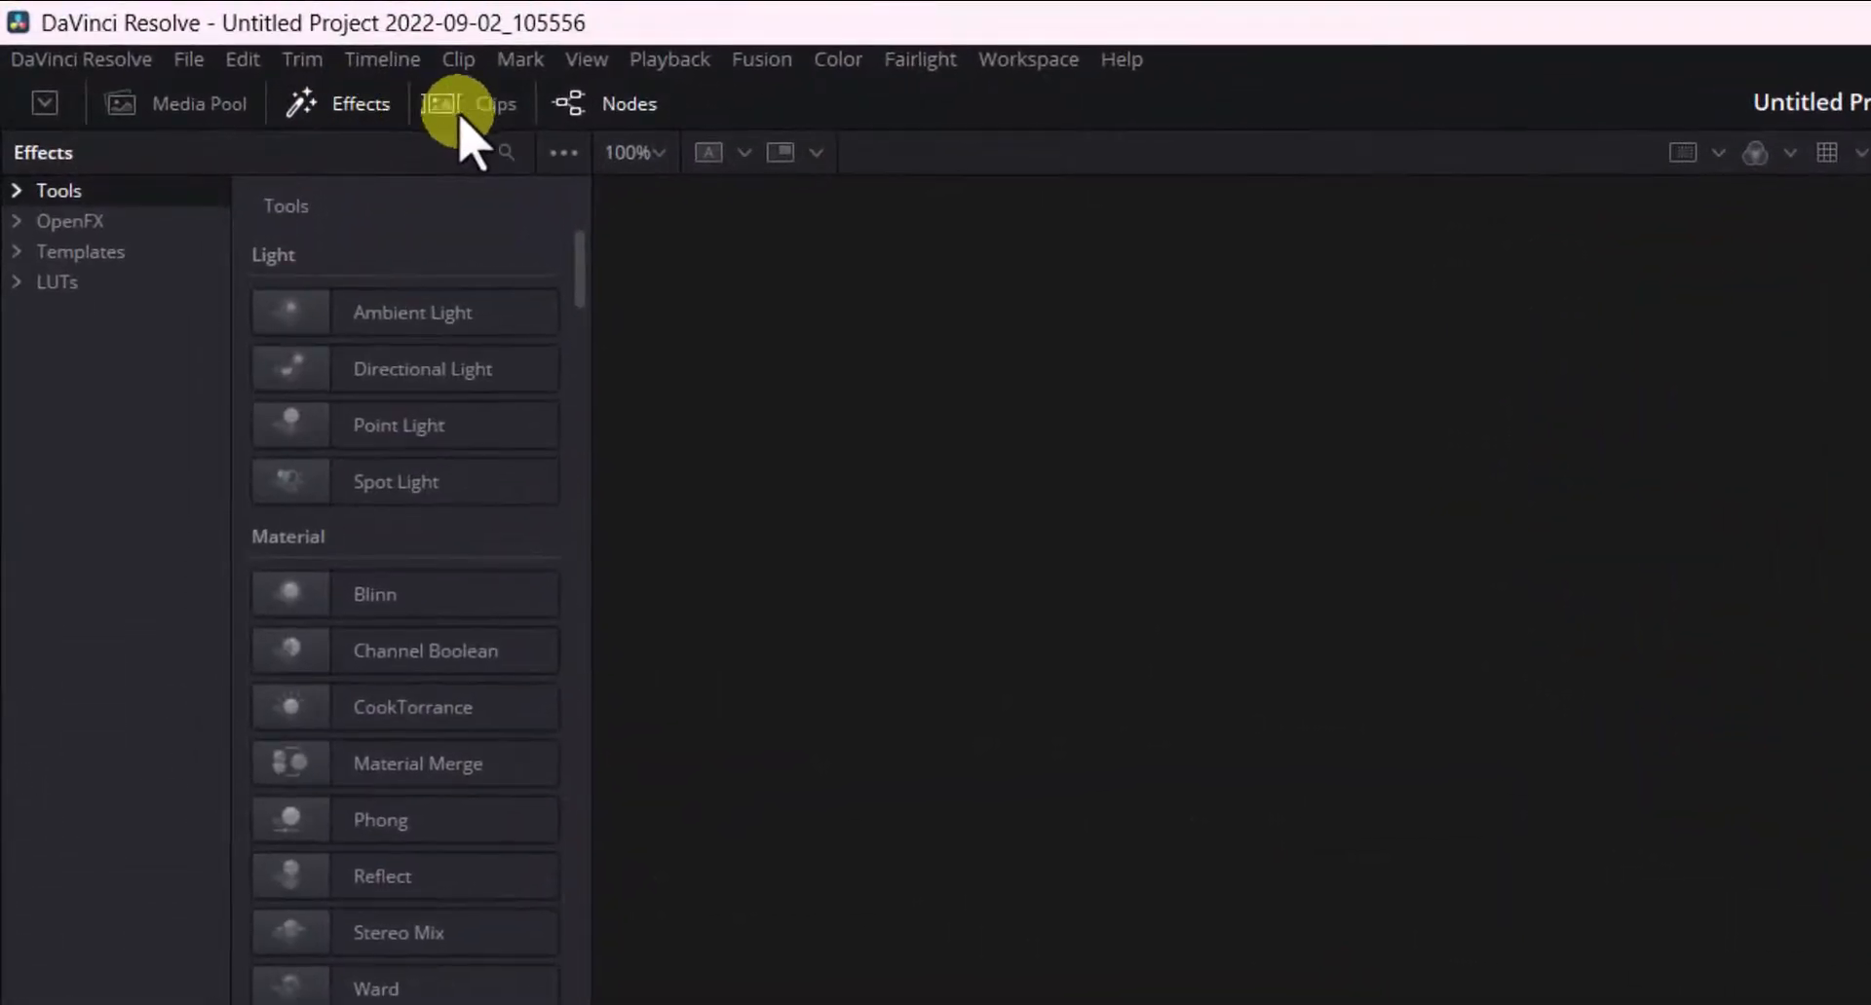
left_click(199, 104)
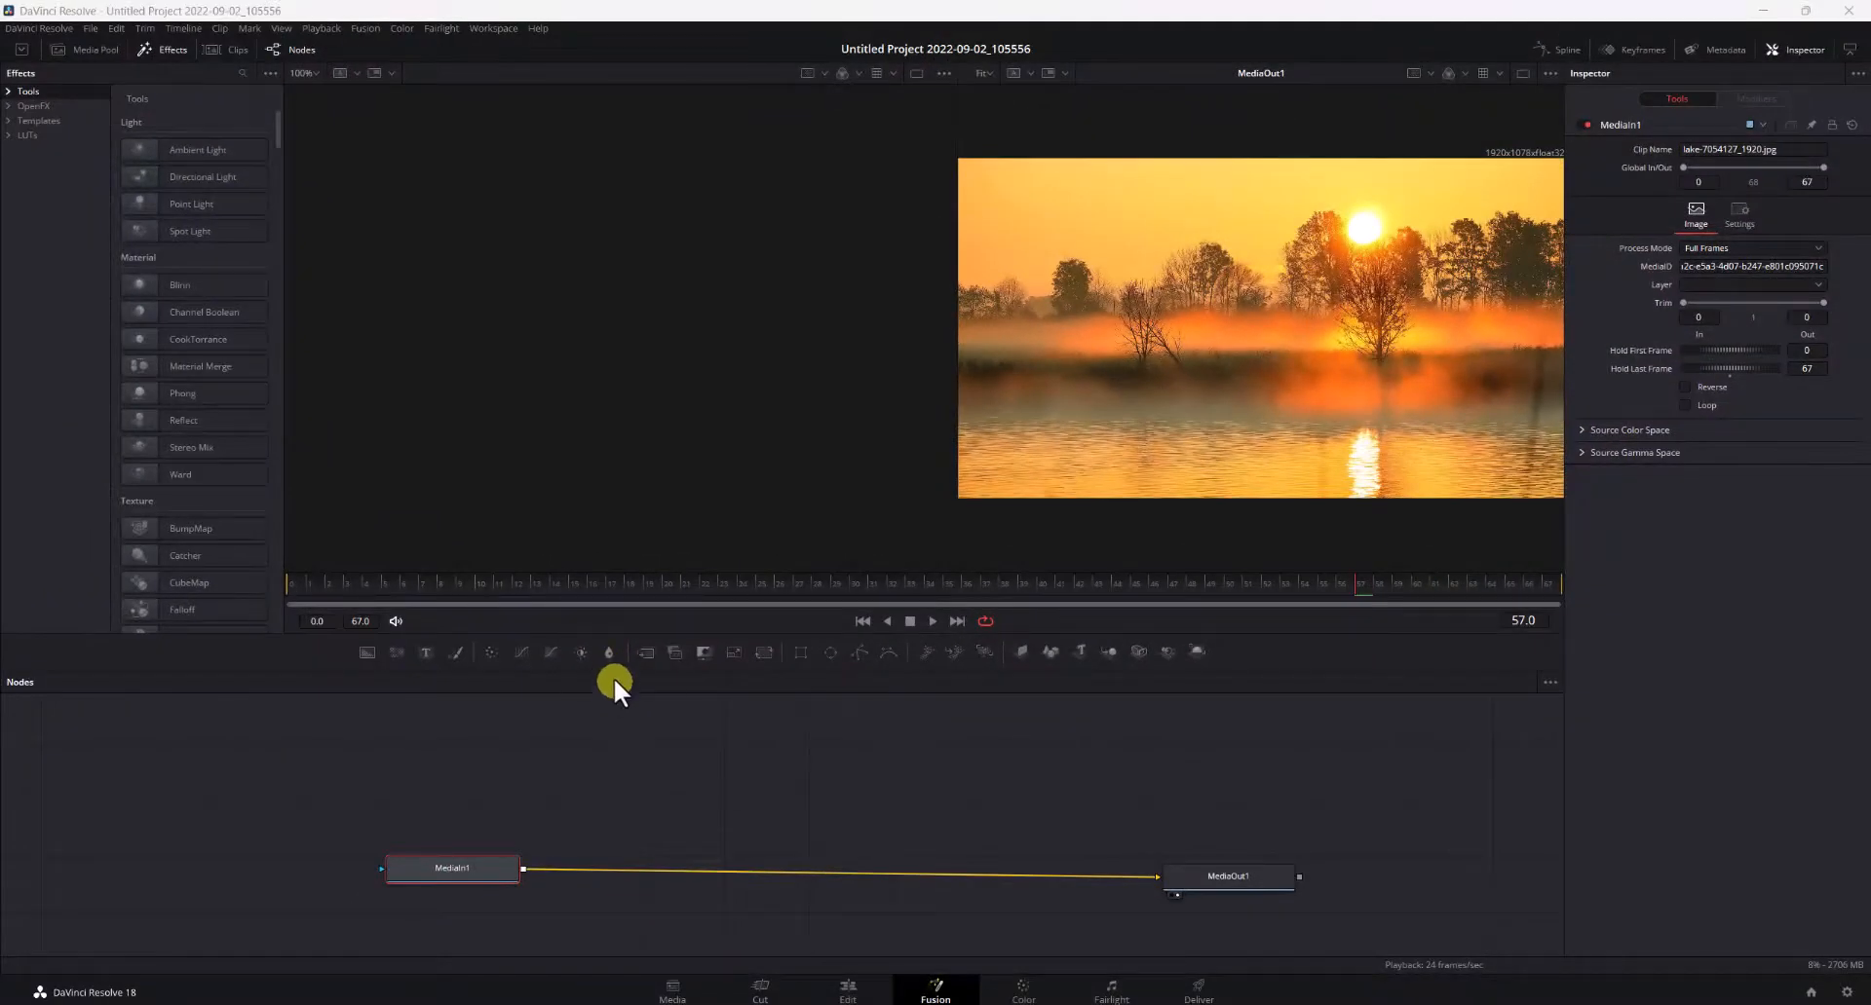
Step: Add a Blur node above the chain and remove the direct connection between MediaIn1 and MediaOut1
left_click_drag(606, 663, 781, 778)
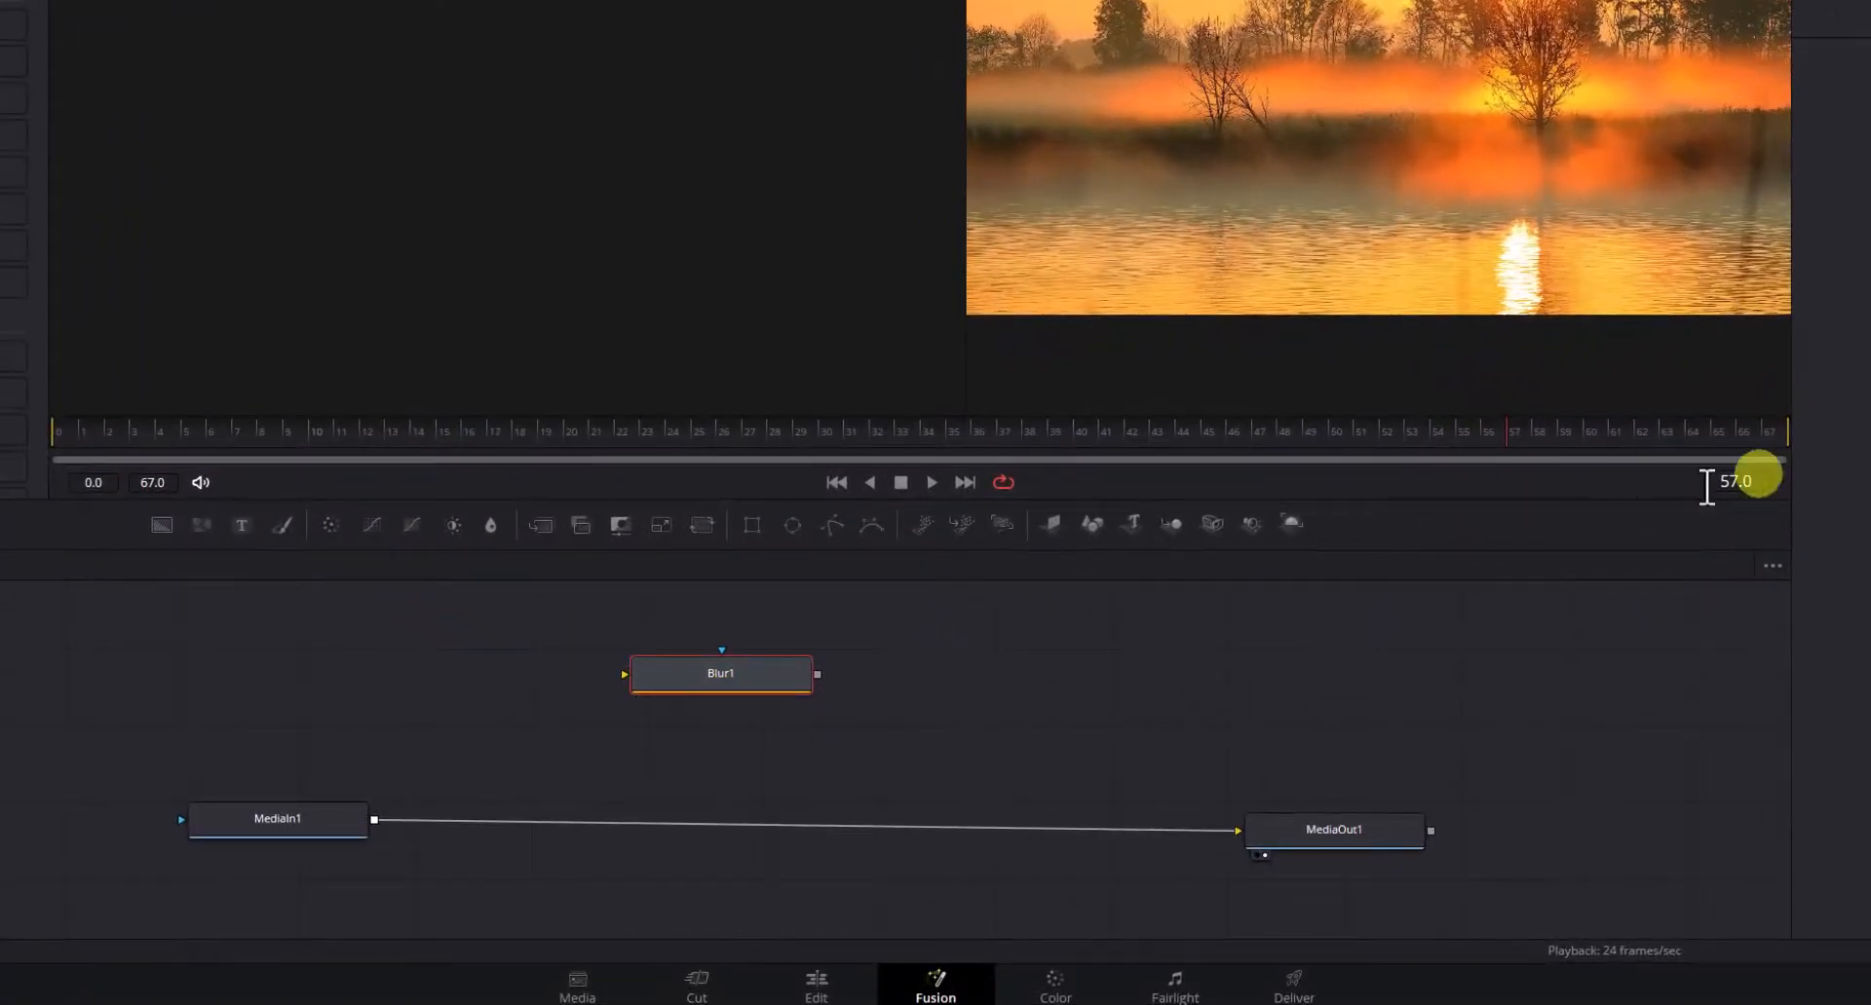
left_click_drag(753, 686, 807, 714)
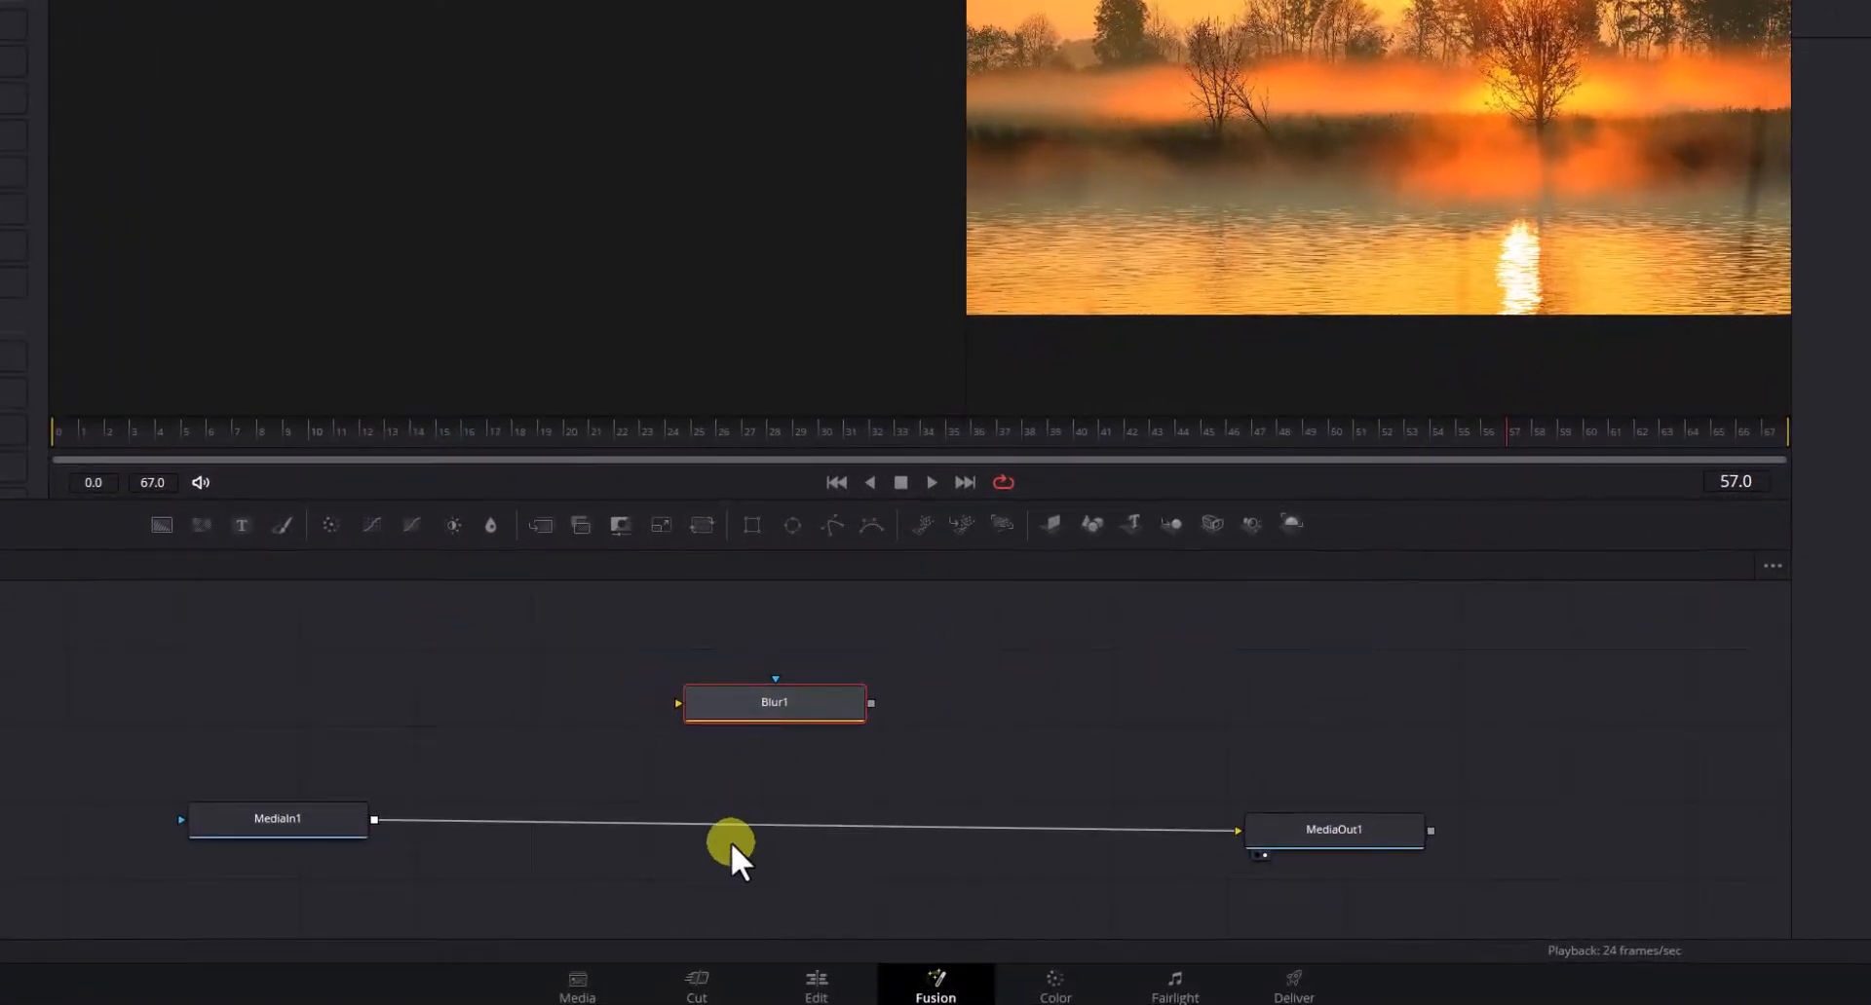
left_click(1002, 830)
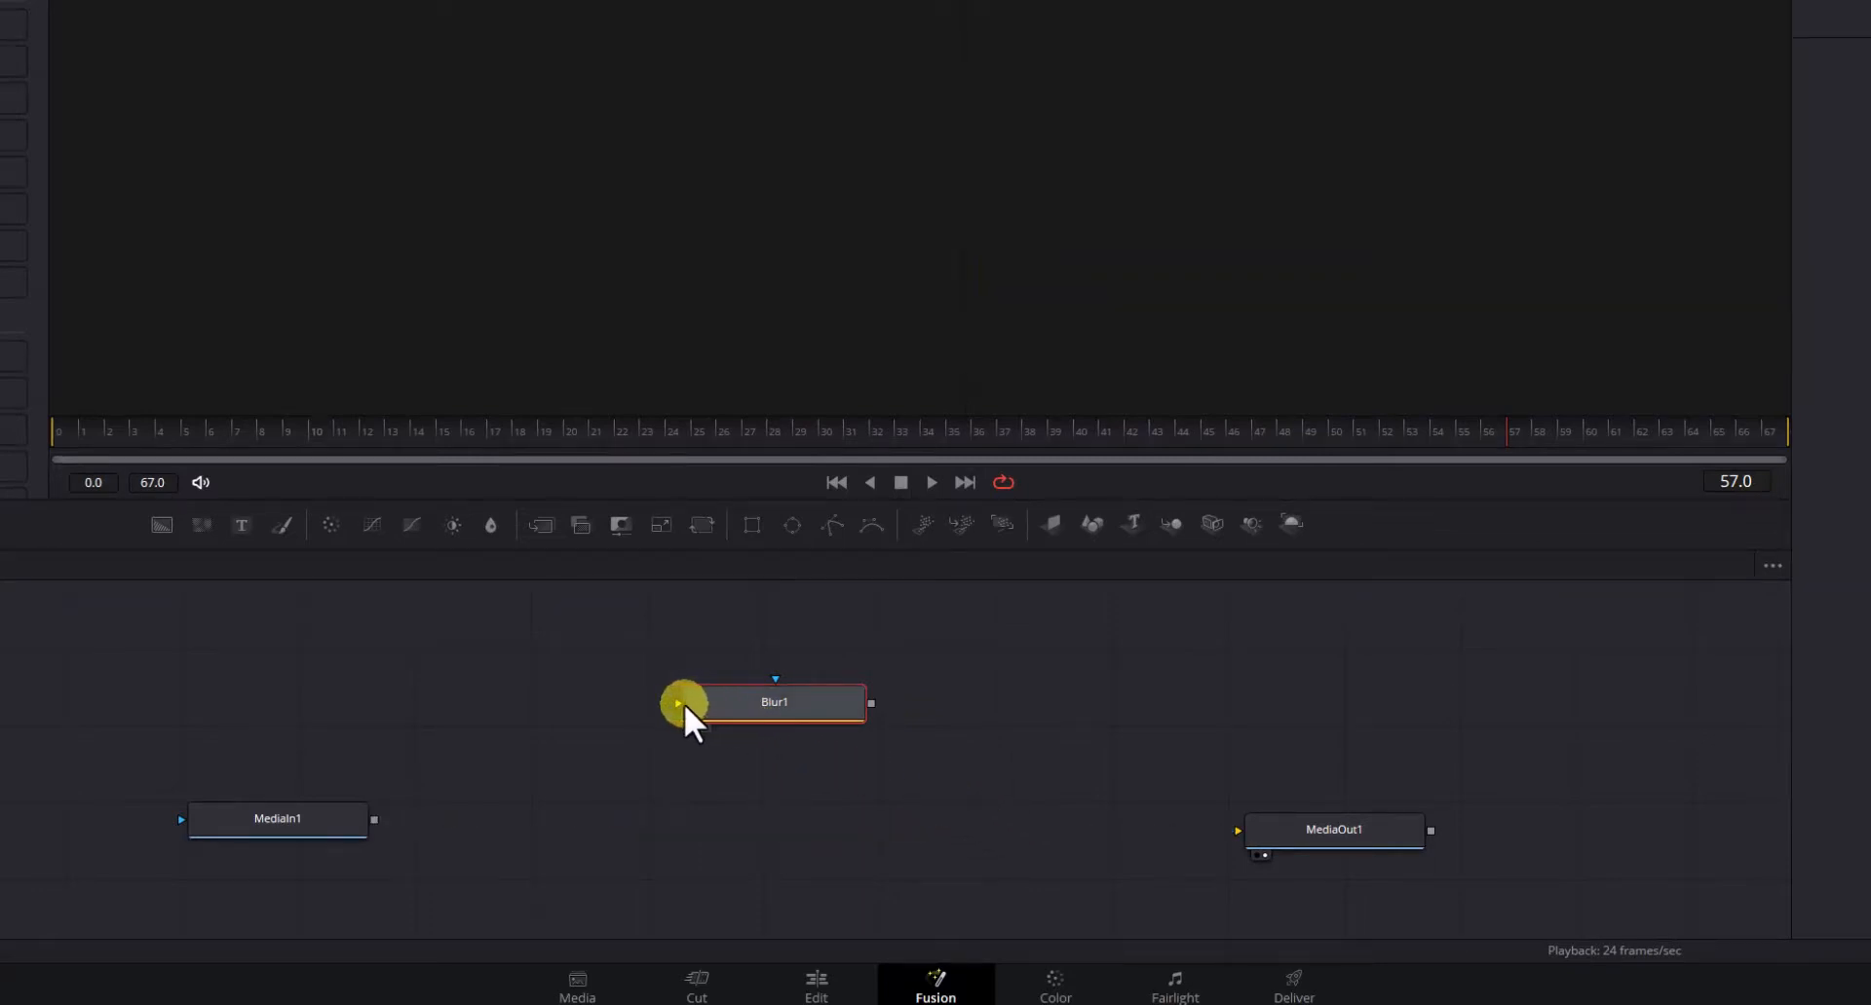
Step: Connect MediaIn1's output to the Blur1 input and Blur1's output to MediaOut1
left_click_drag(678, 704, 278, 828)
left_click_drag(682, 704, 382, 819)
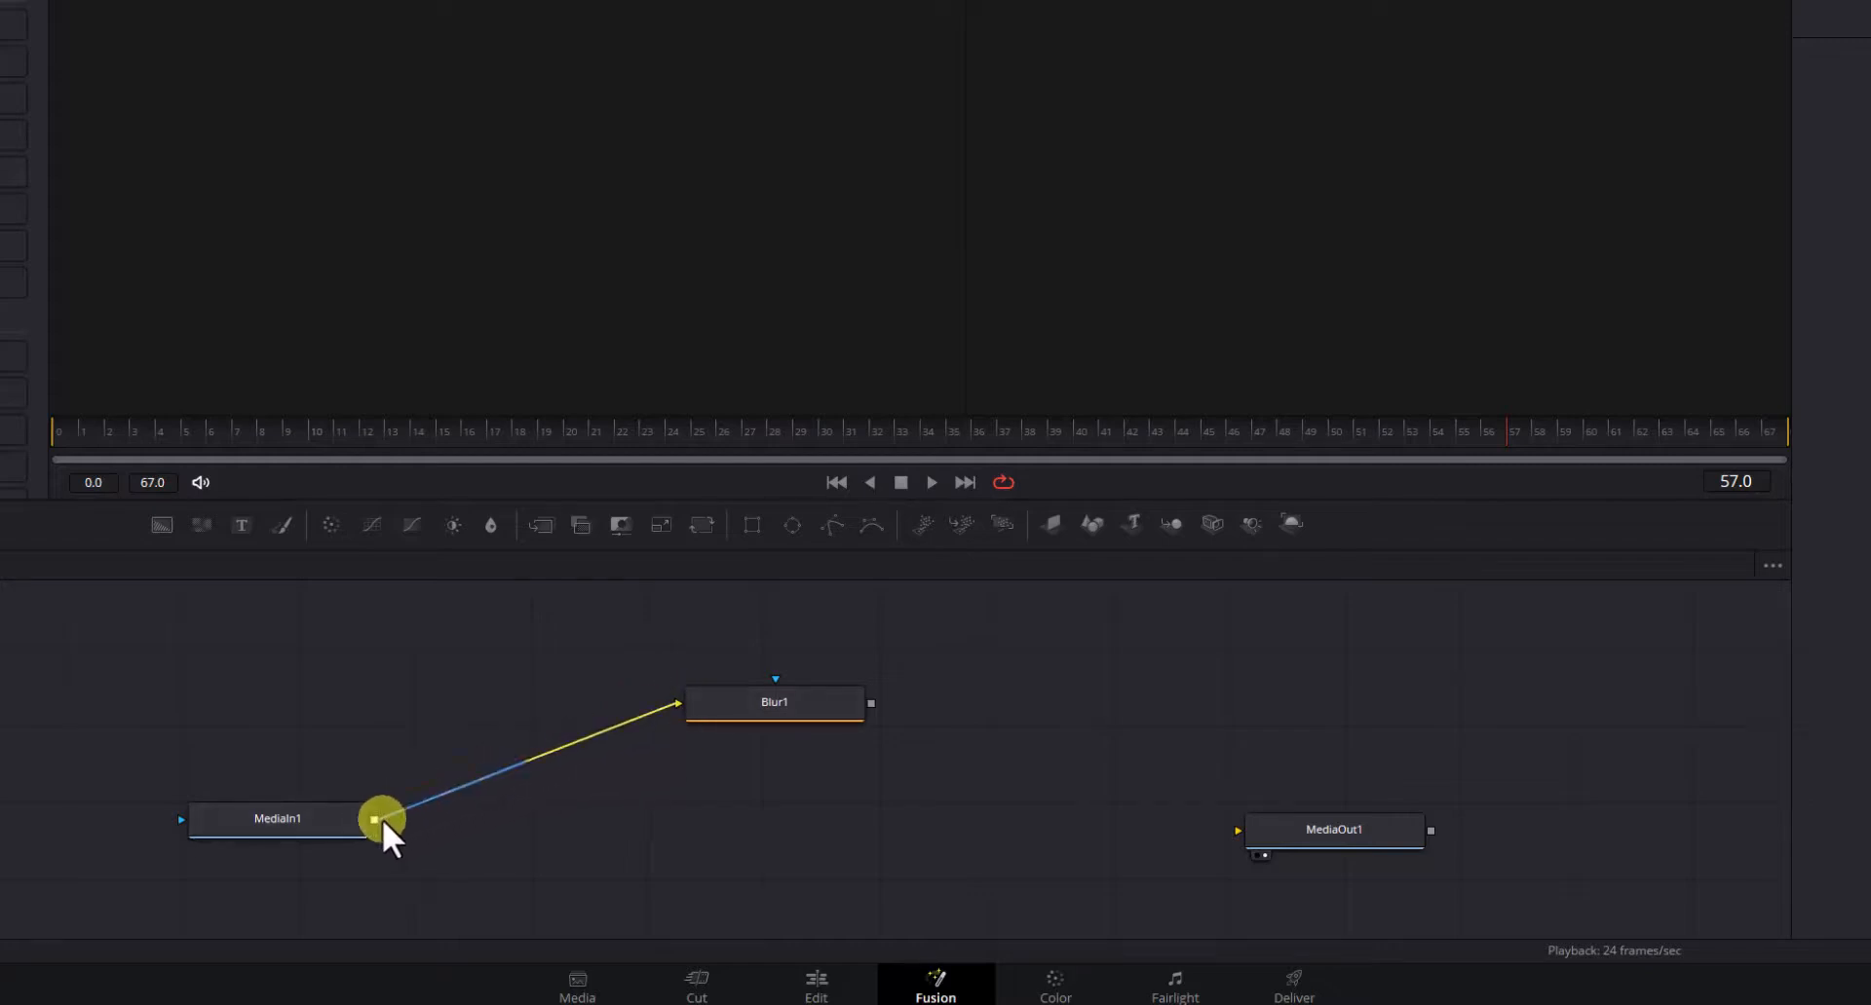
left_click(809, 703)
left_click_drag(869, 705, 1358, 855)
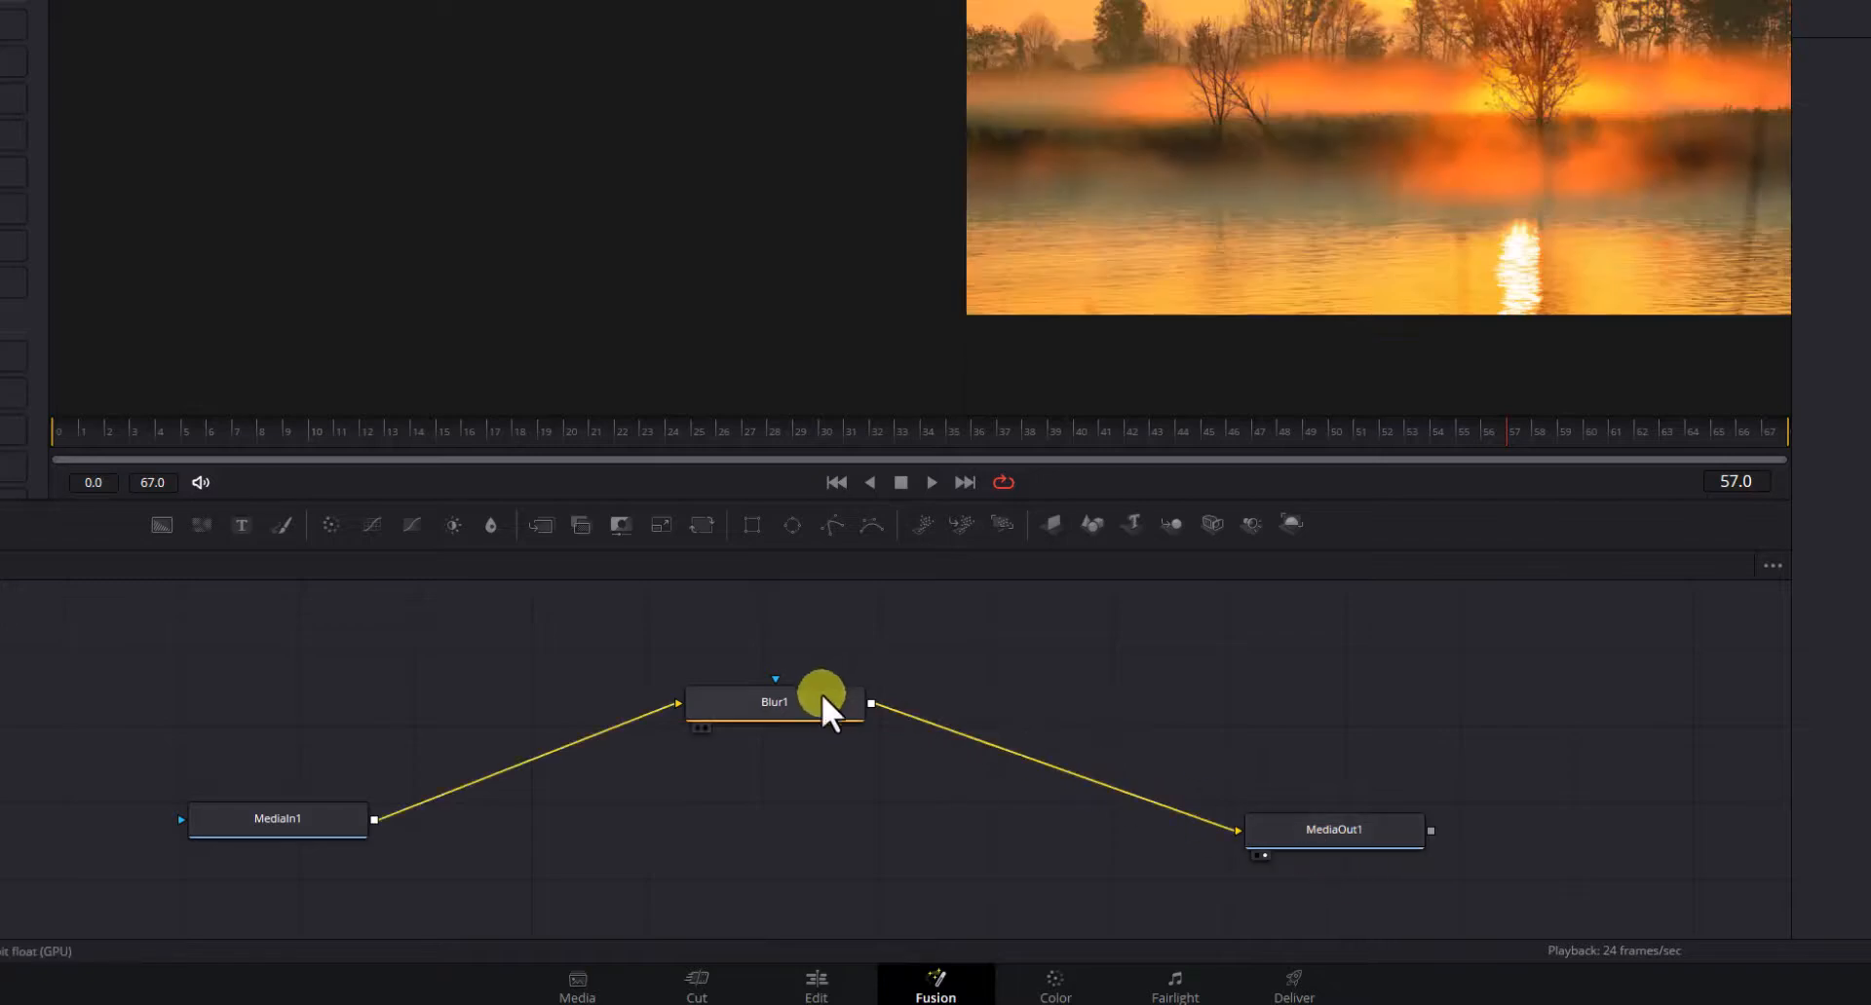
Step: Set Blur1's blur size to 17.3 and preview the lake clip on the Edit page at 01:00:01:08
left_click_drag(821, 693, 886, 716)
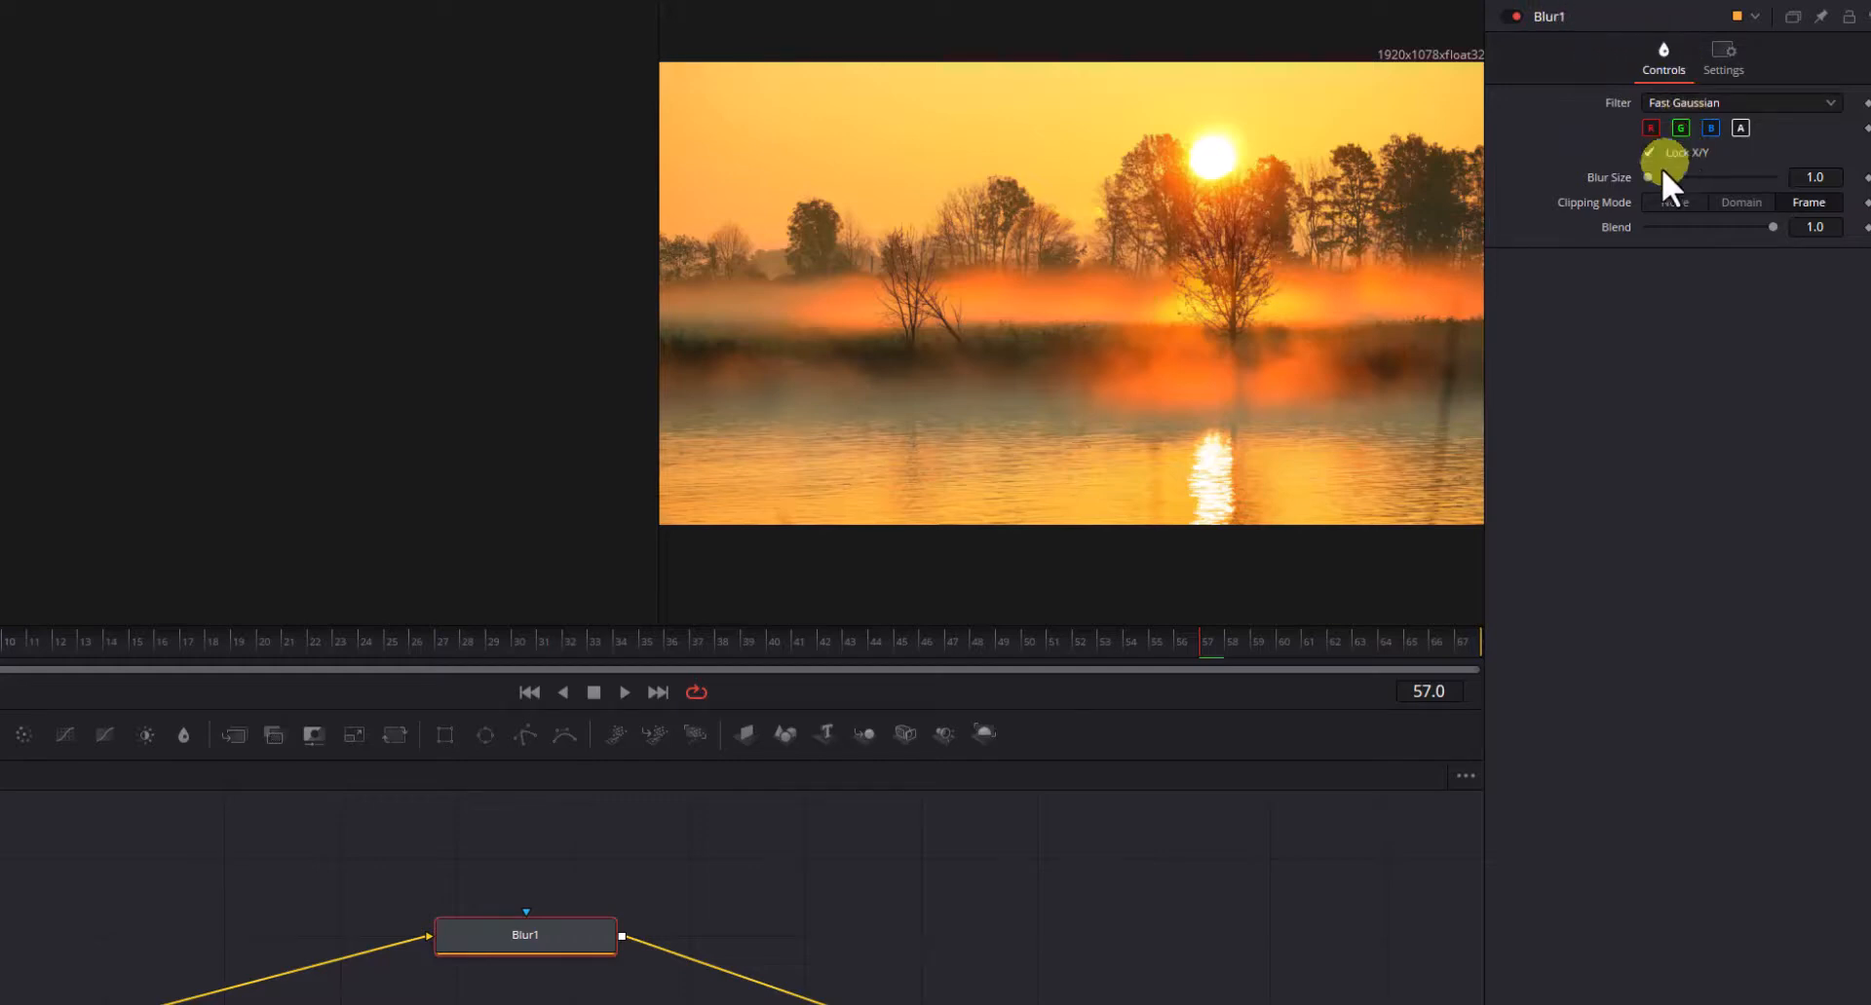
left_click_drag(1650, 179, 1666, 182)
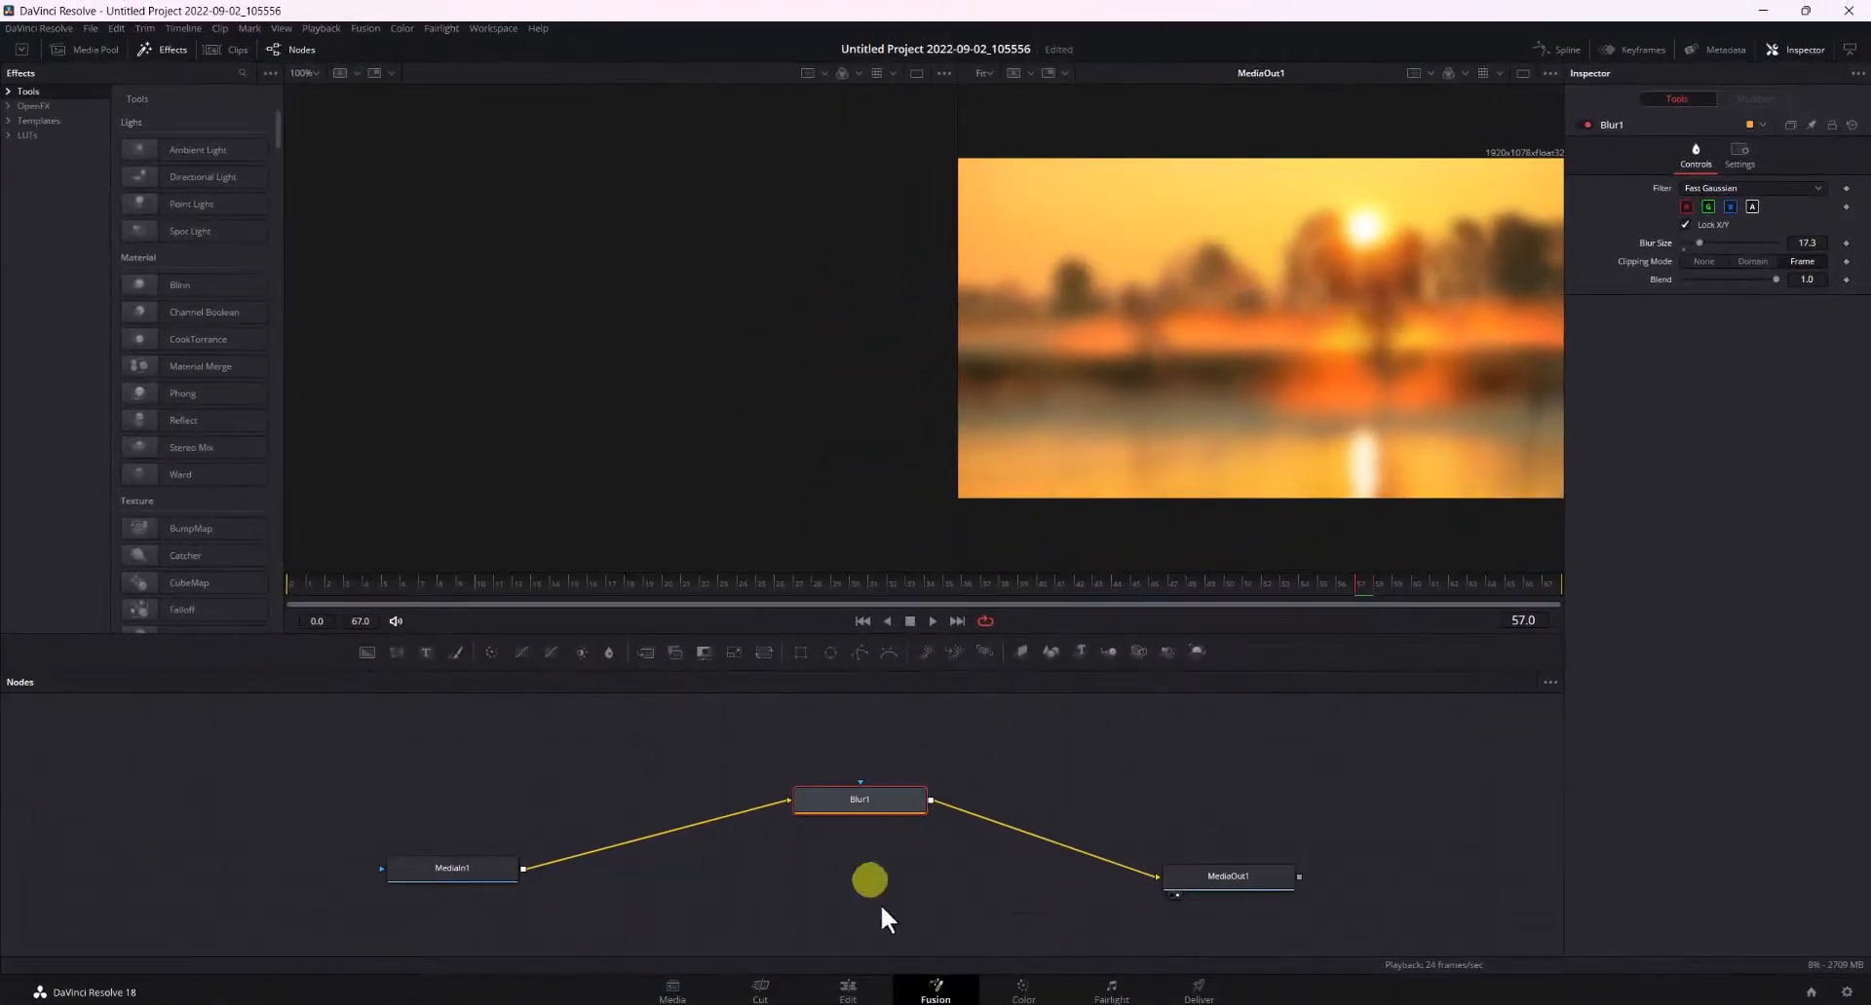
left_click(850, 992)
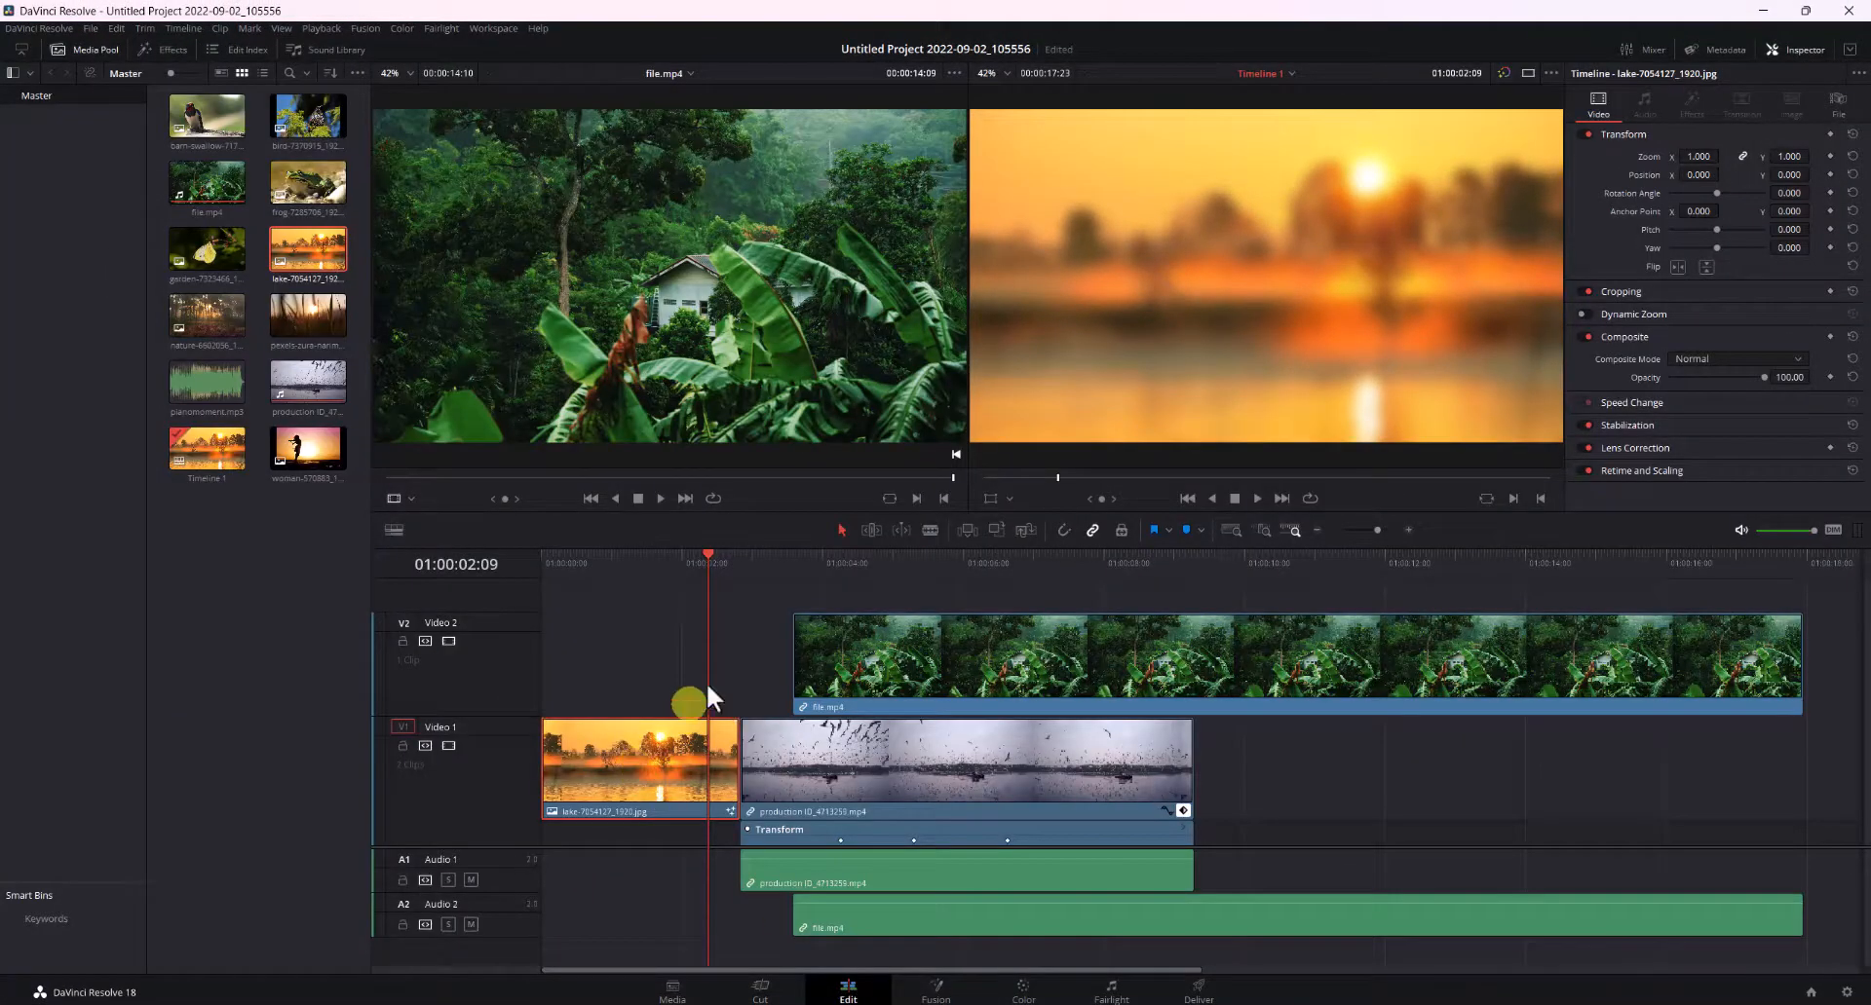
left_click_drag(709, 569, 634, 575)
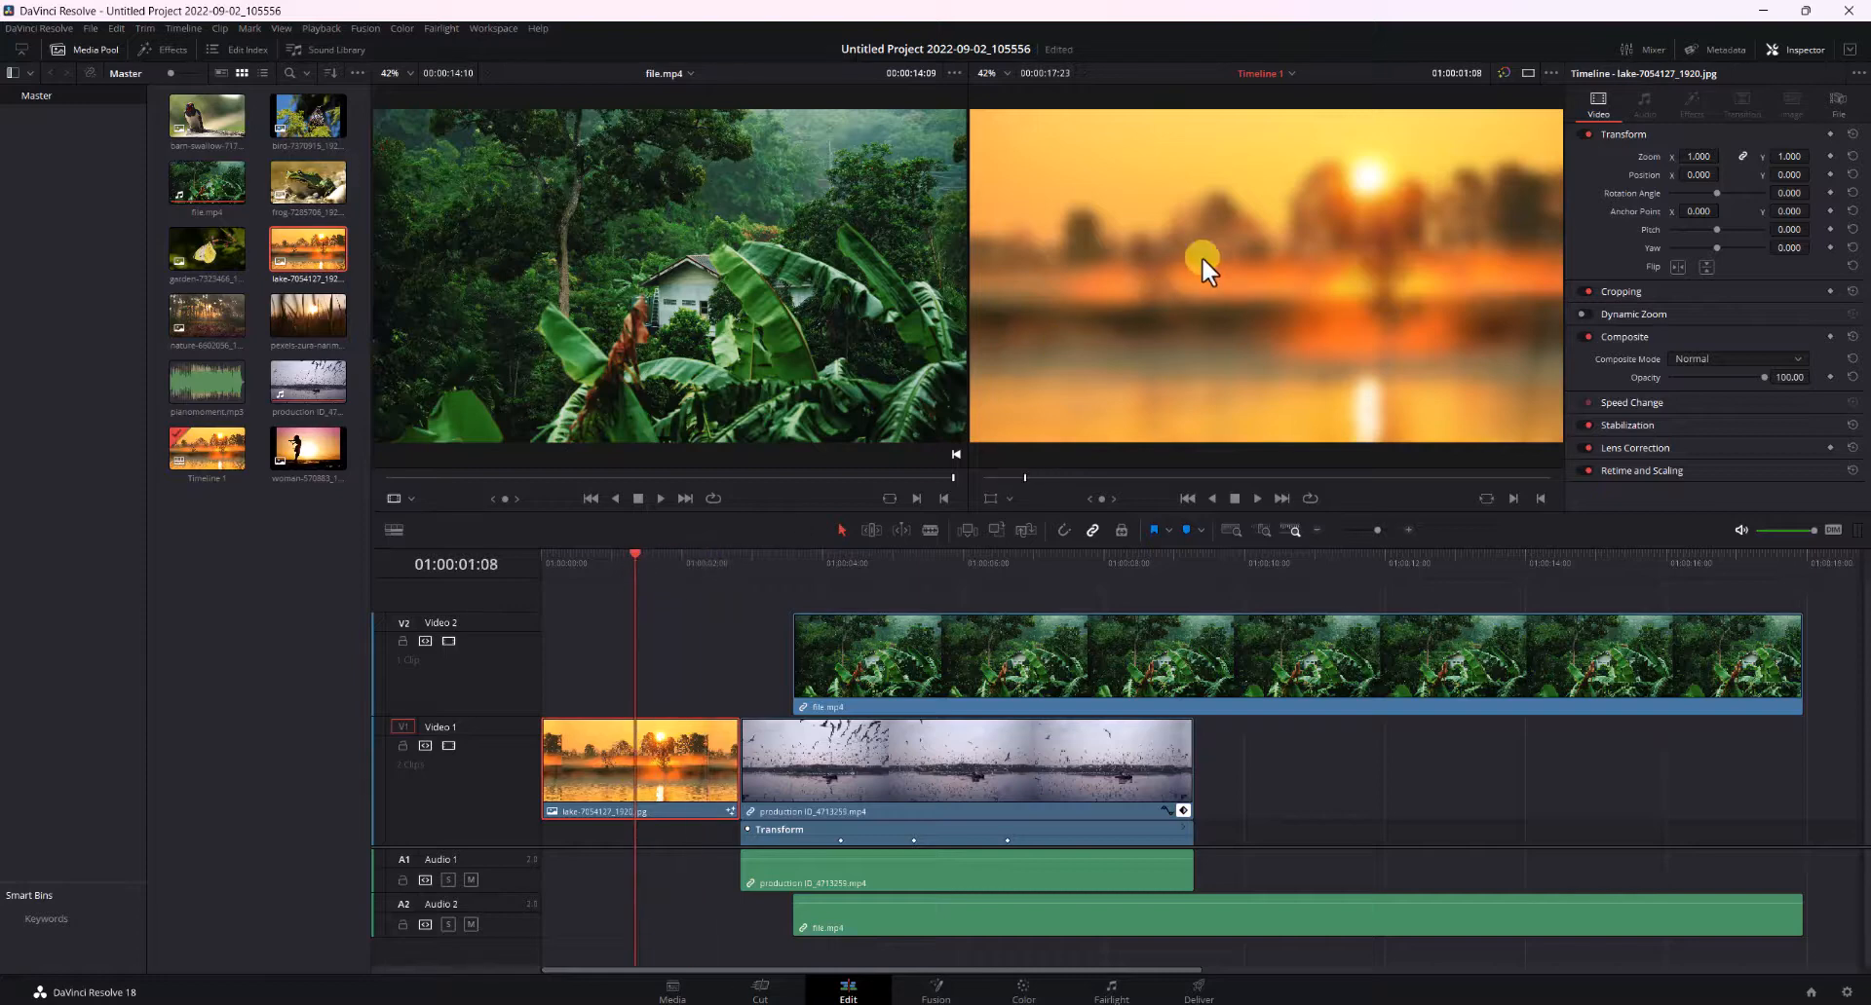
Step: Return to Fusion, add an unconnected Text+ node above Blur1 and reposition MediaIn1 and MediaOut1 beside the blur node
left_click(938, 990)
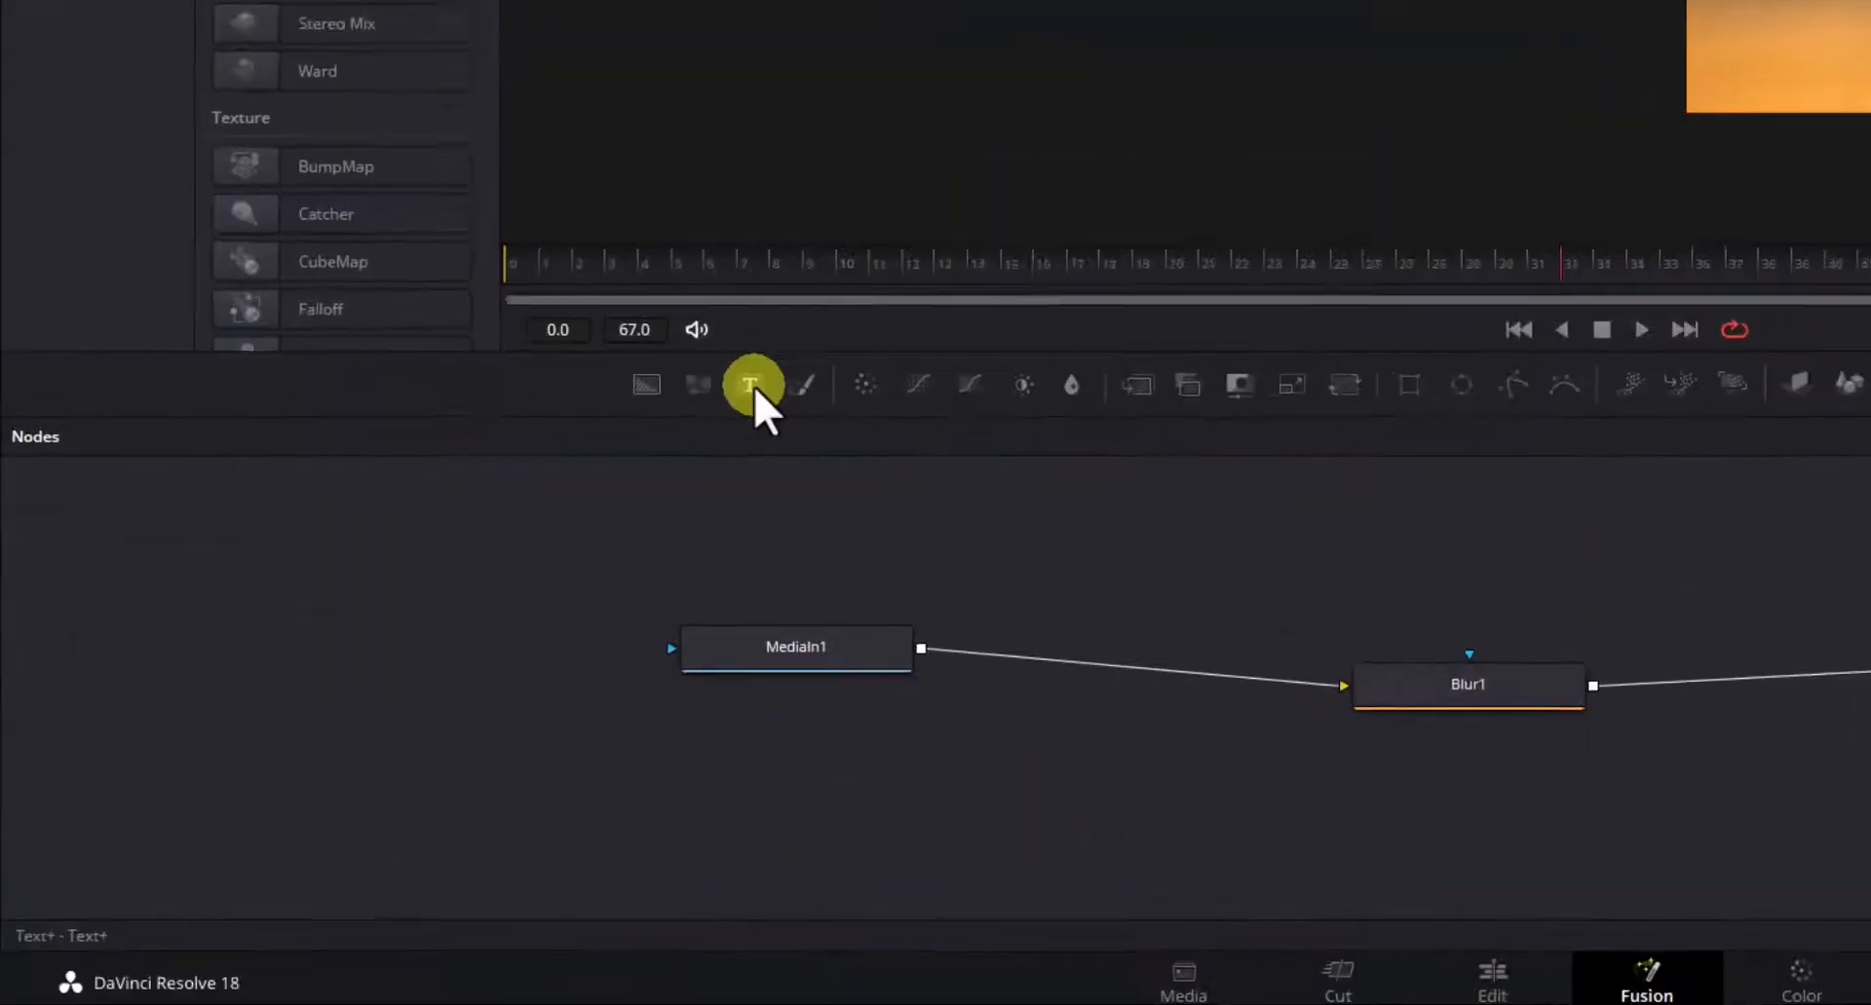
left_click_drag(750, 385, 1425, 531)
left_click_drag(1109, 499, 1136, 531)
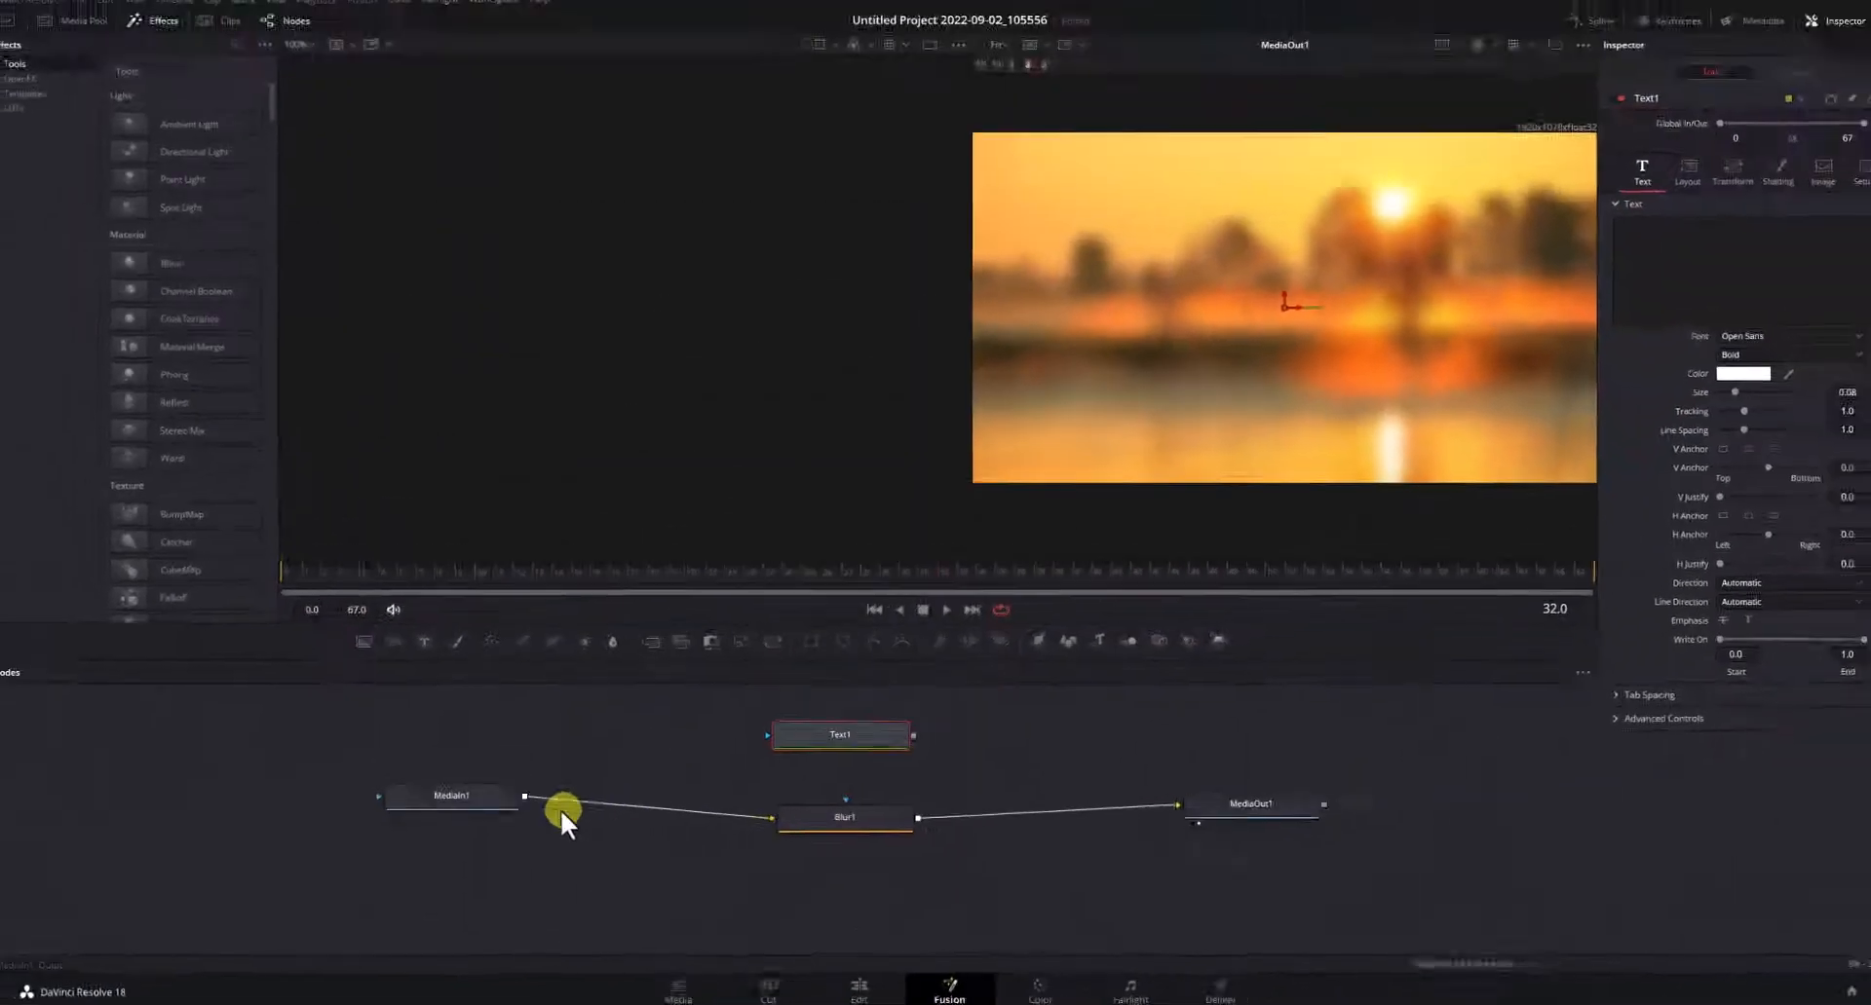
left_click_drag(511, 799, 481, 822)
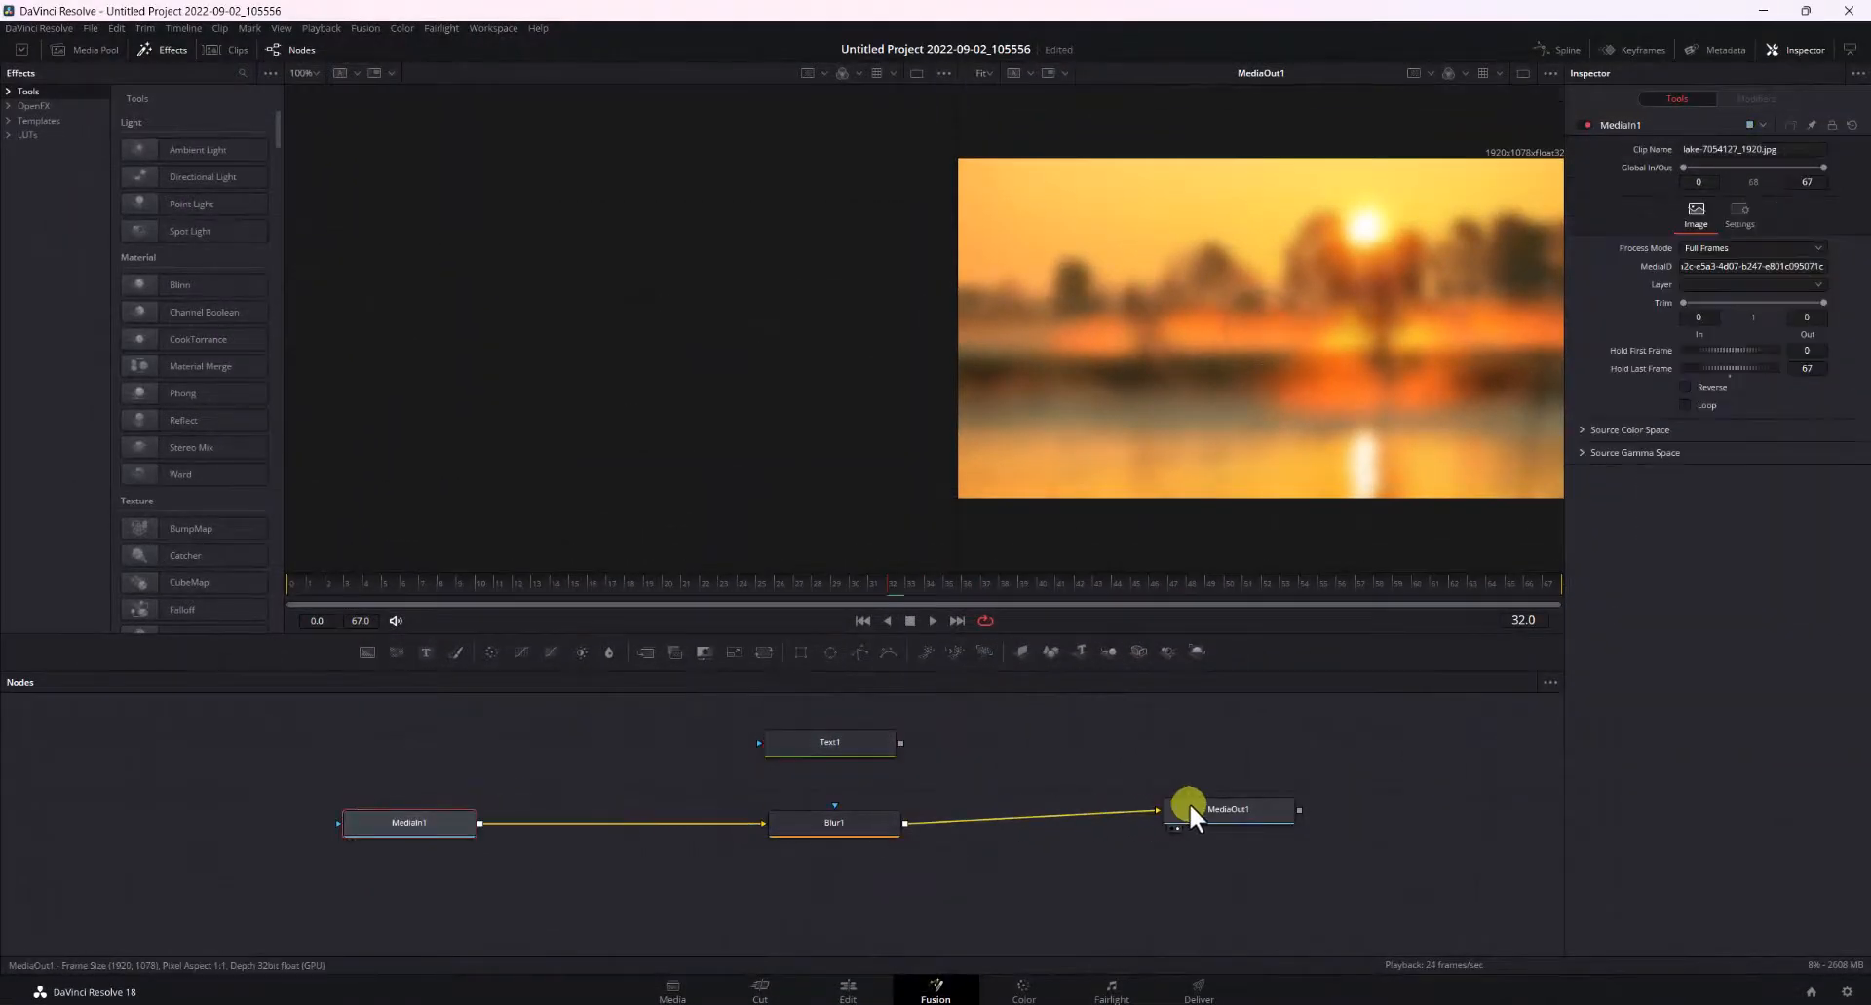
left_click(1221, 836)
left_click(845, 745)
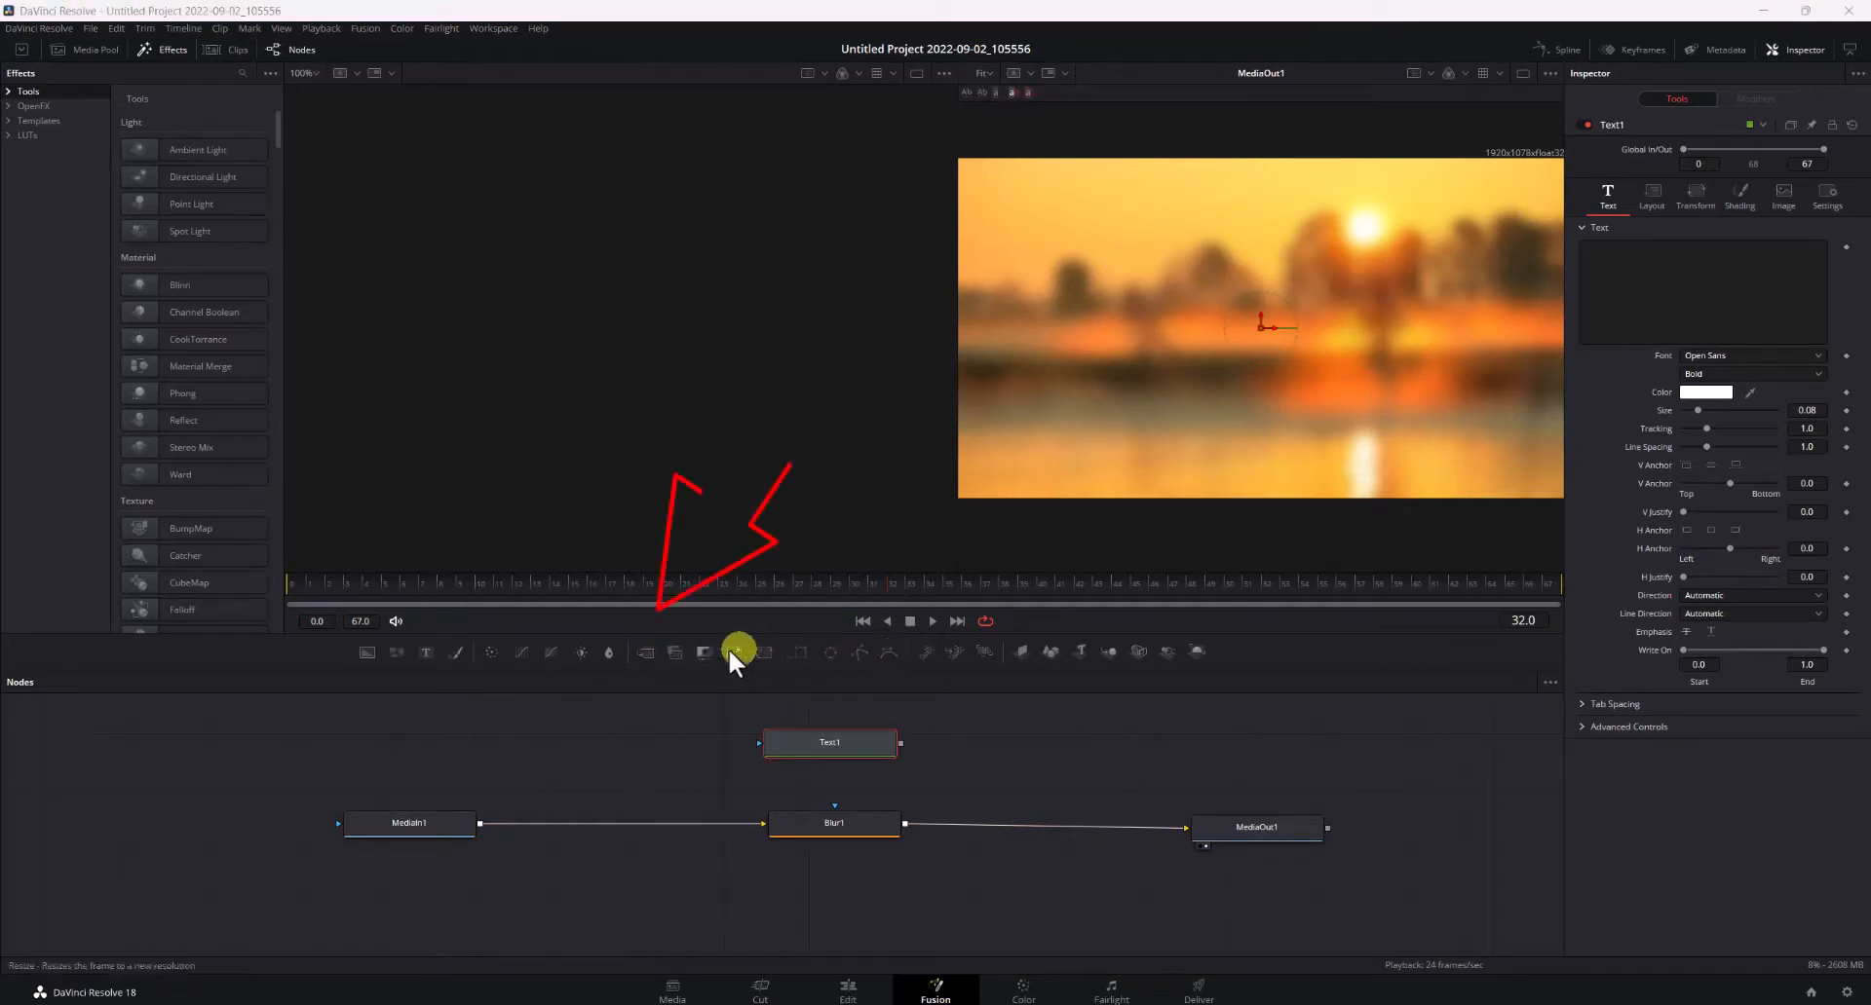
Step: Add an unconnected Merge node between Blur1 and MediaOut1, and move Text1 slightly higher above Blur1
left_click_drag(647, 652, 1032, 781)
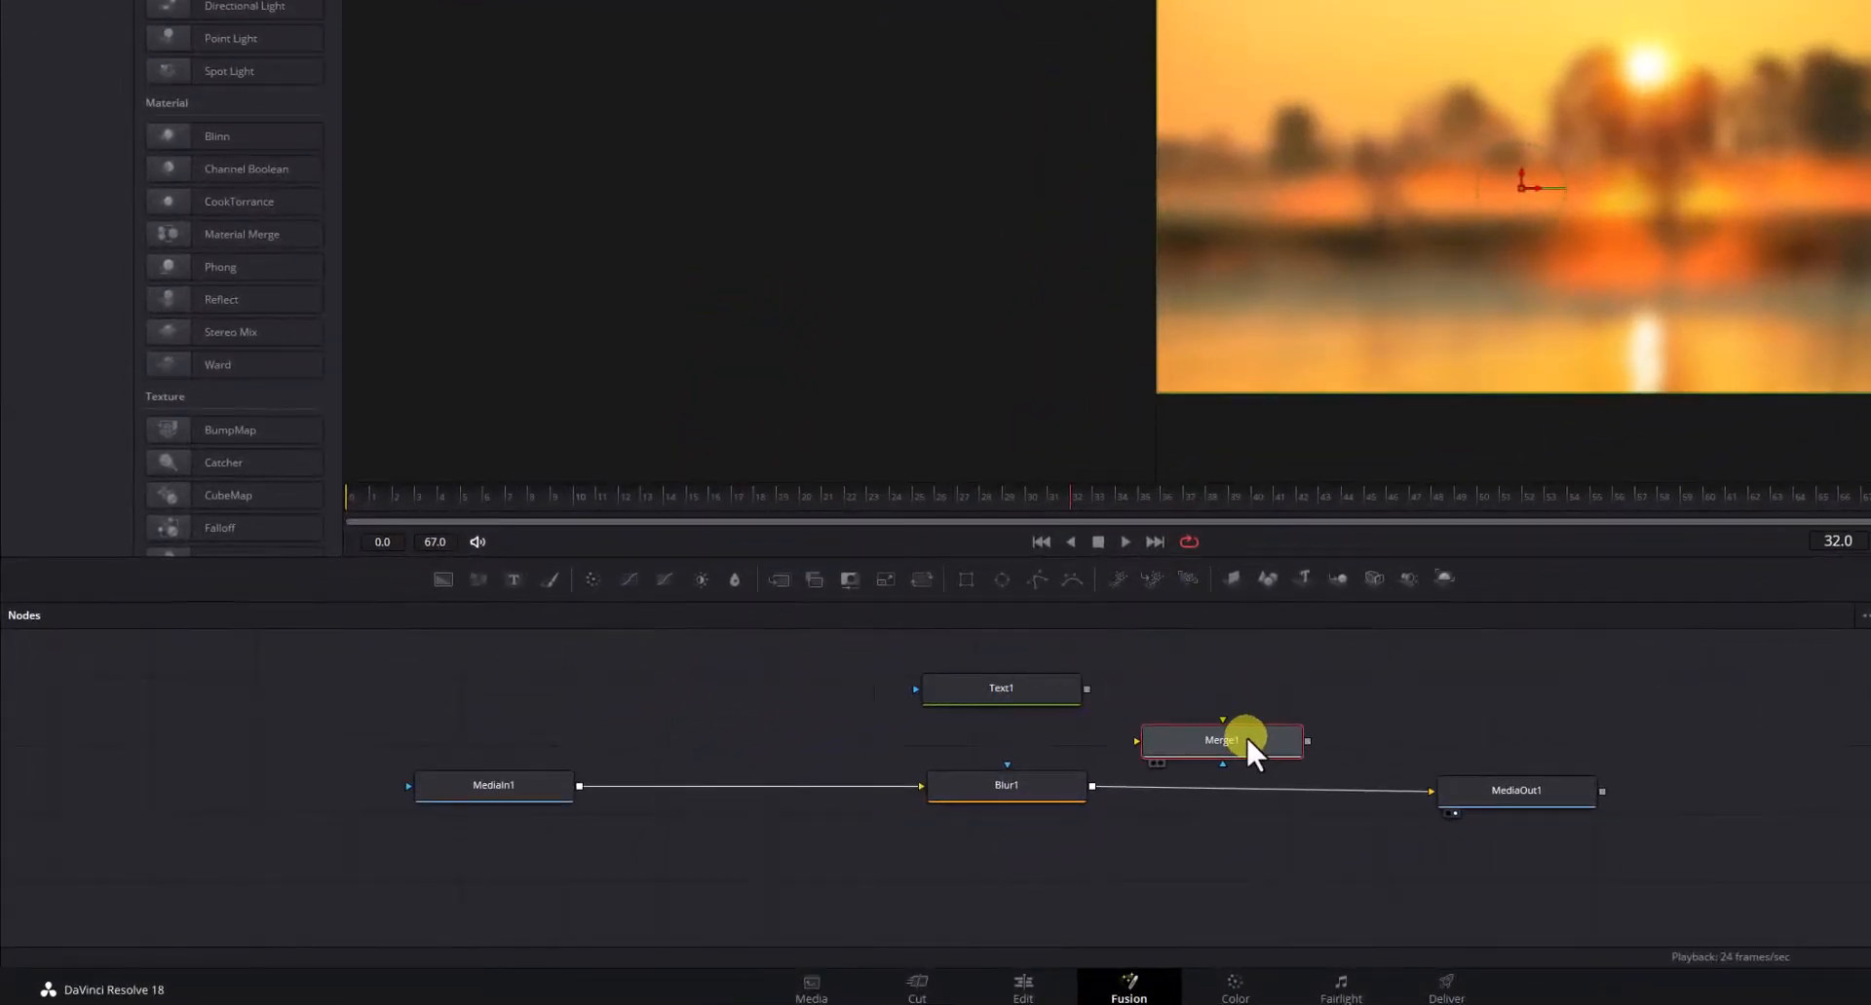
left_click_drag(1245, 734, 1242, 729)
left_click_drag(1050, 693, 1044, 670)
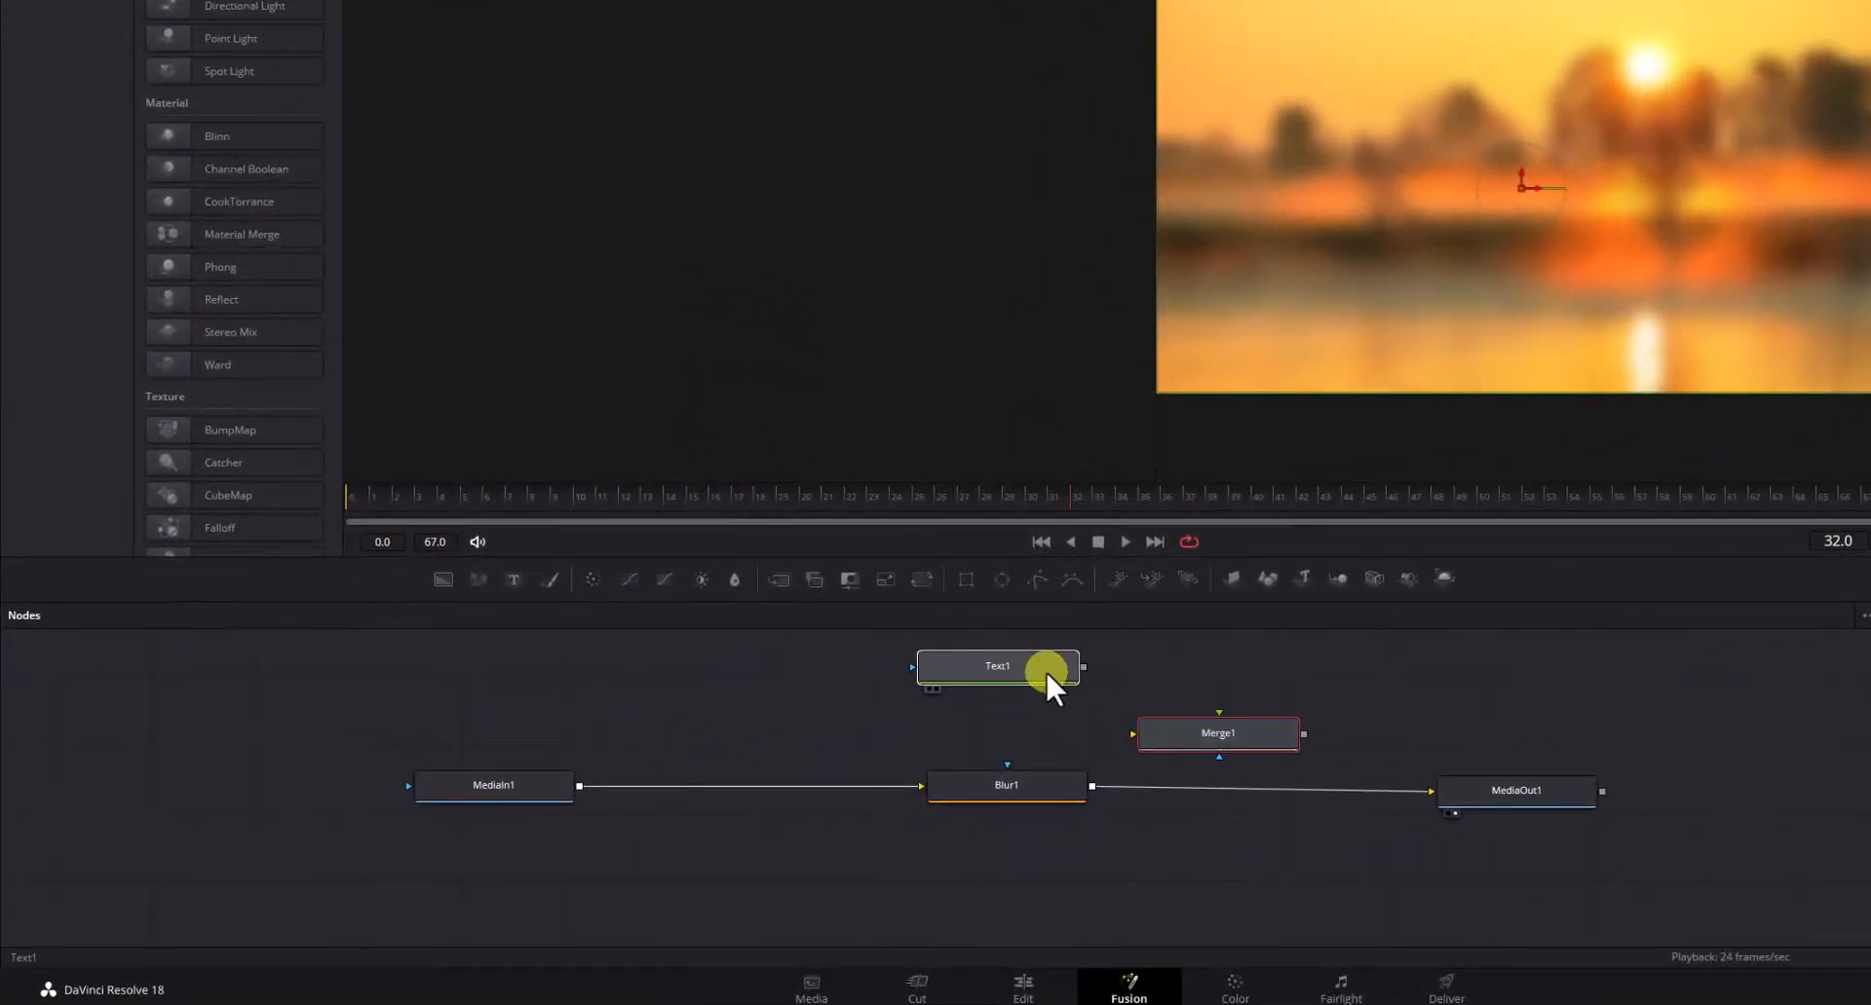
left_click(1034, 781)
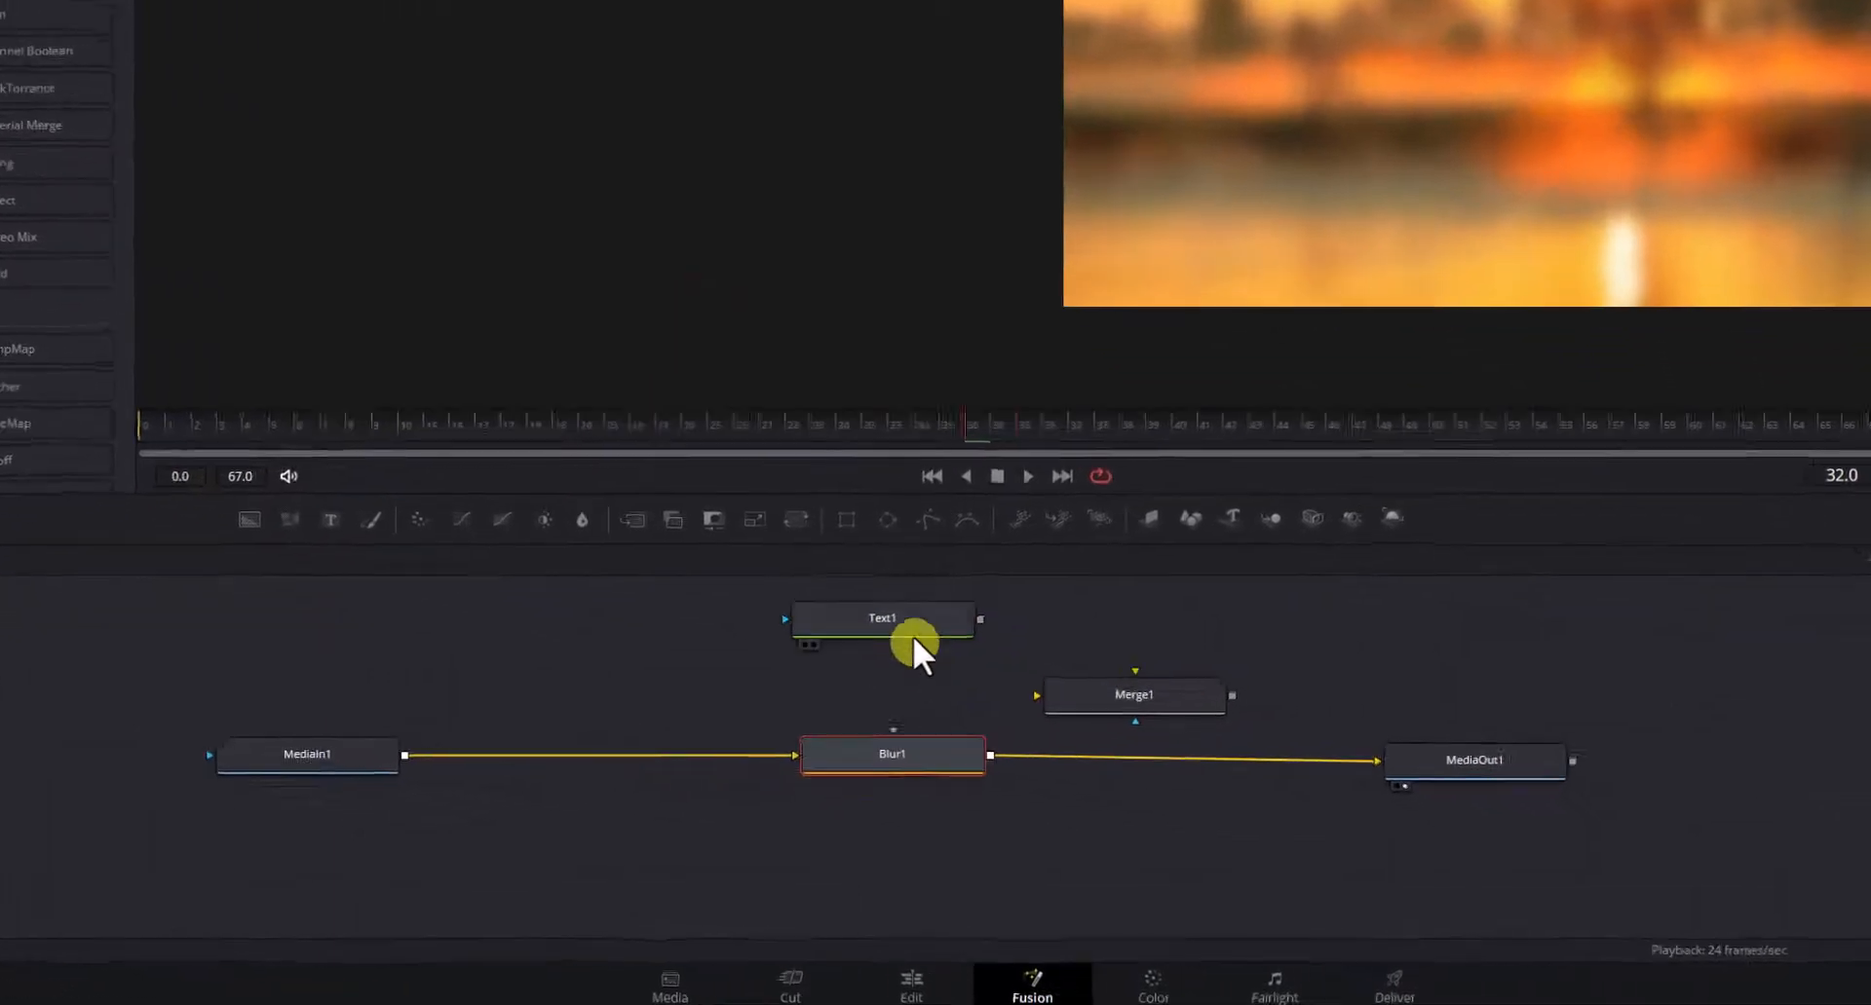
Step: Set Text1's text to "Sunset" and its line spacing to 1.732
left_click(1009, 670)
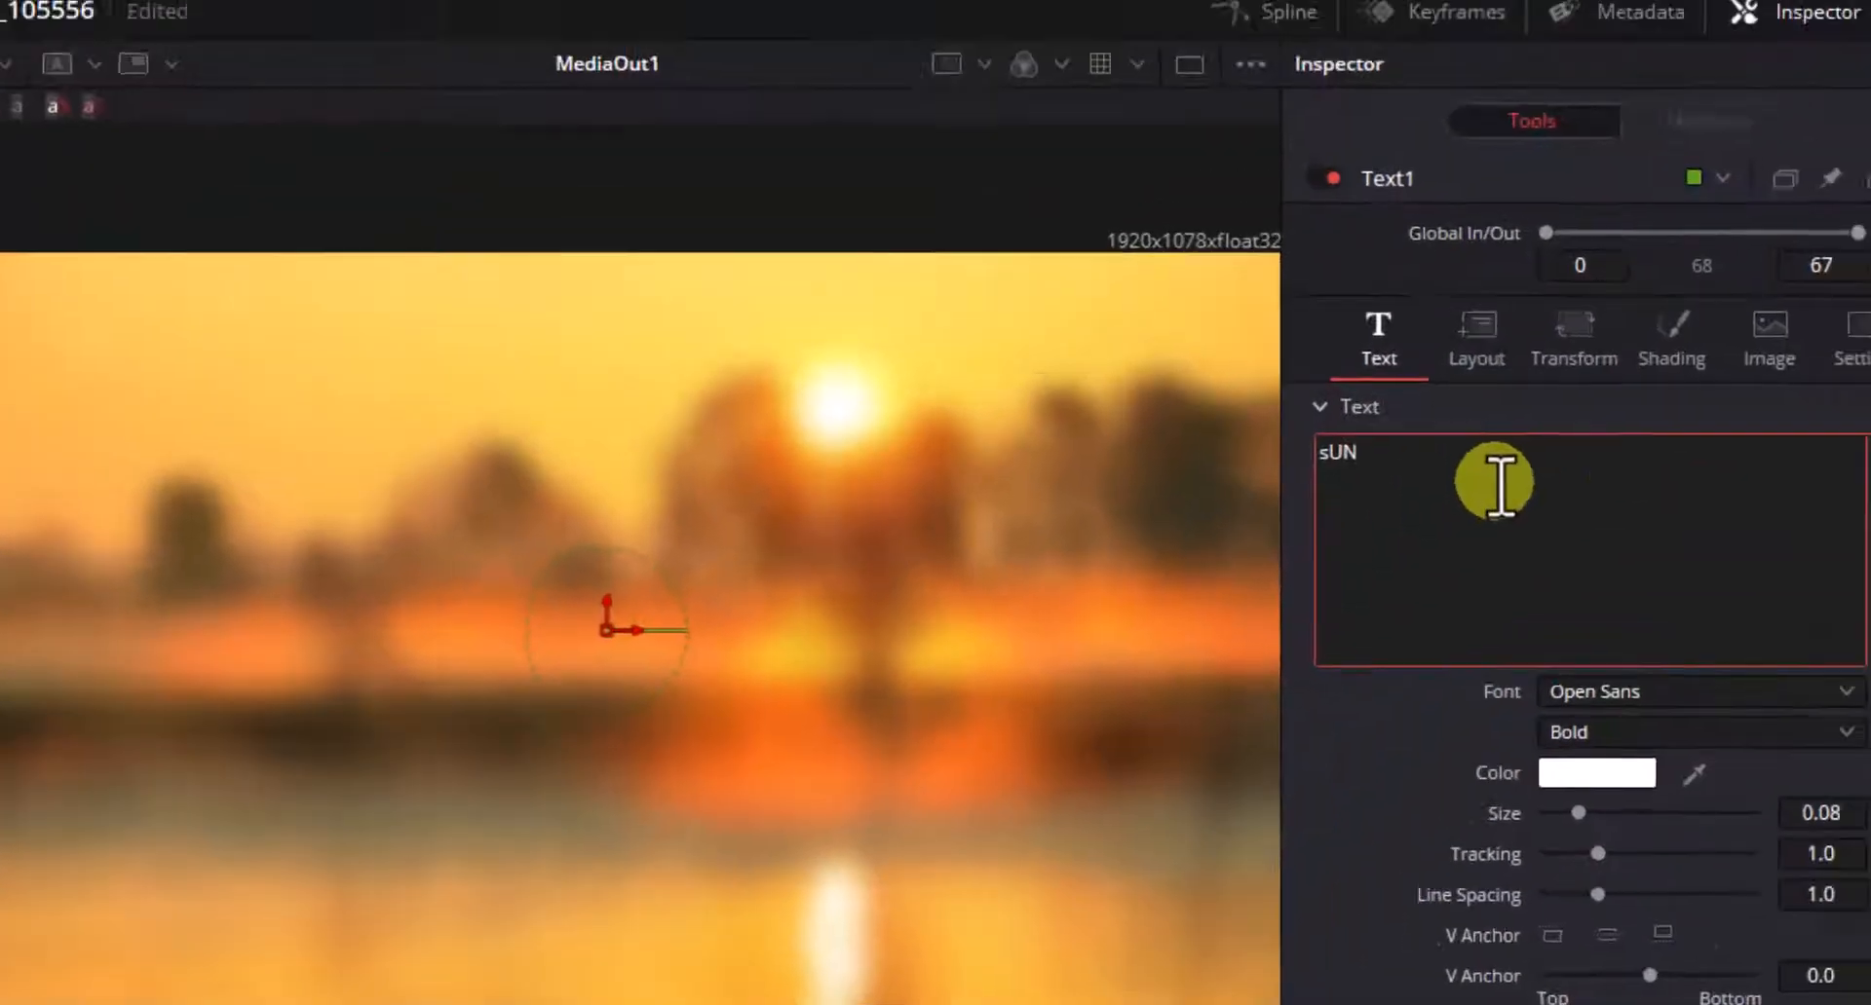
key("BackSpace")
key("BackSpace")
key("Caps_Lock")
type("u")
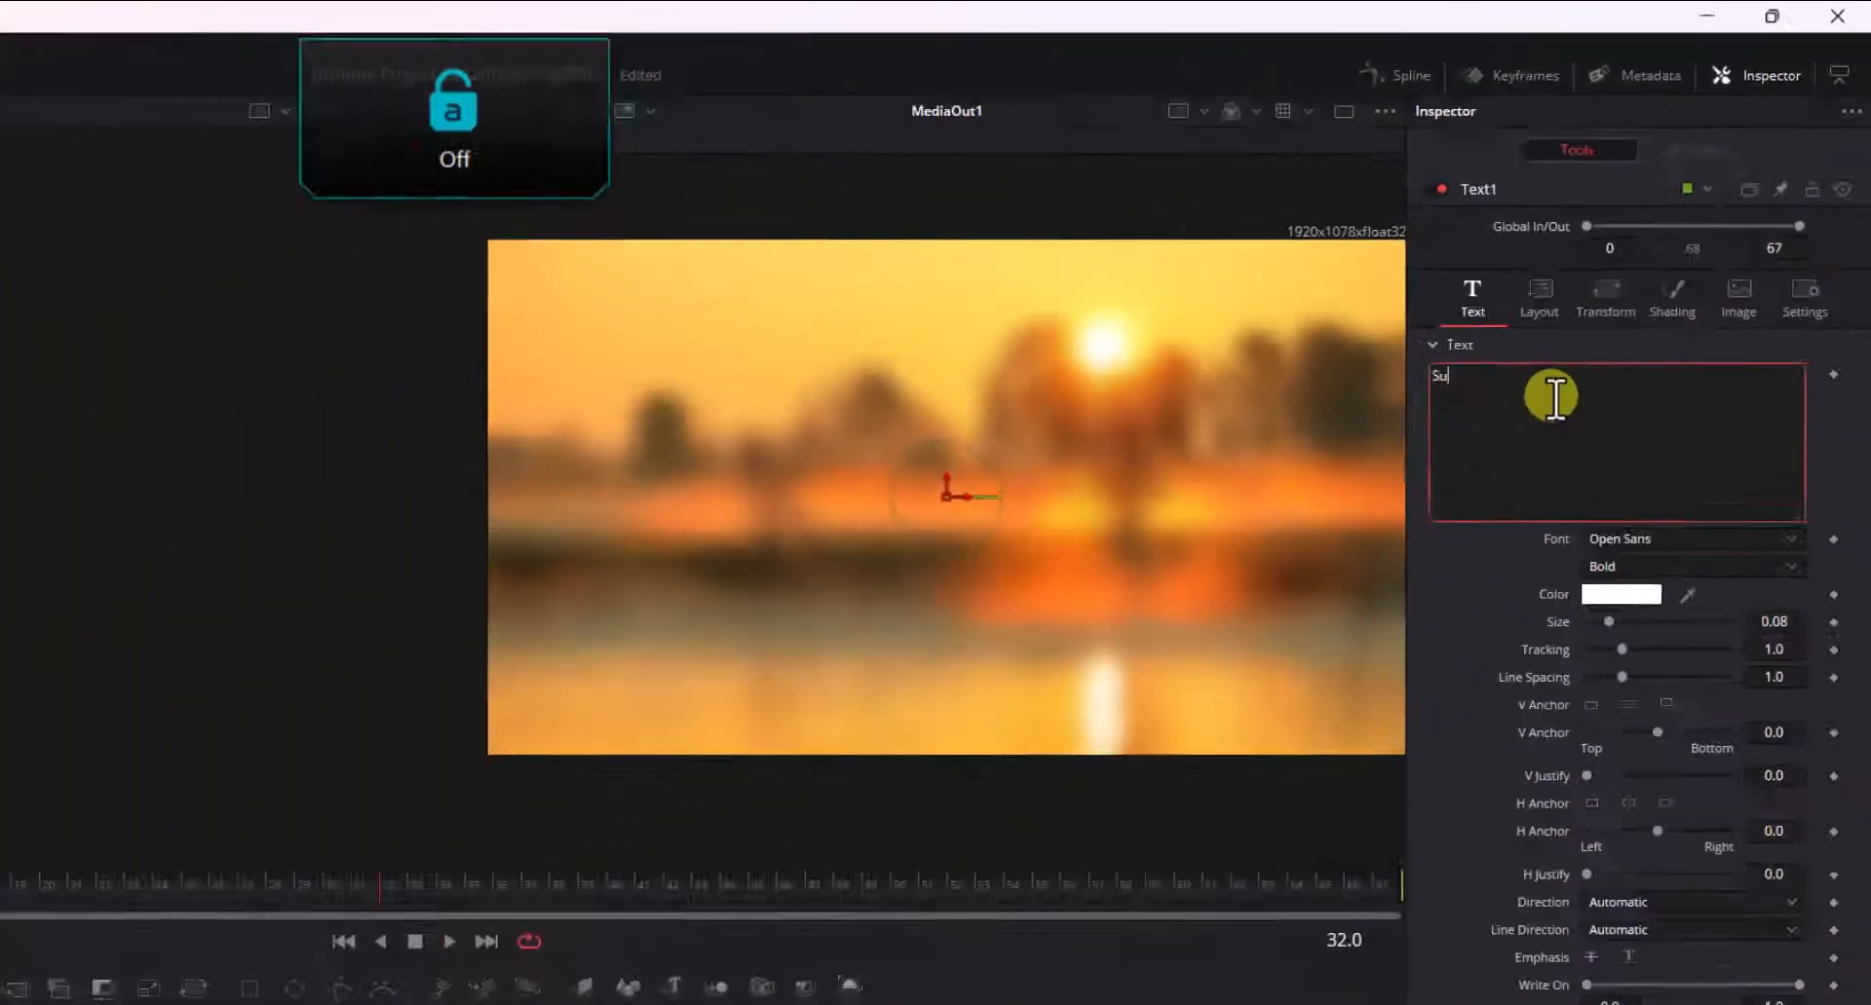
type("nset")
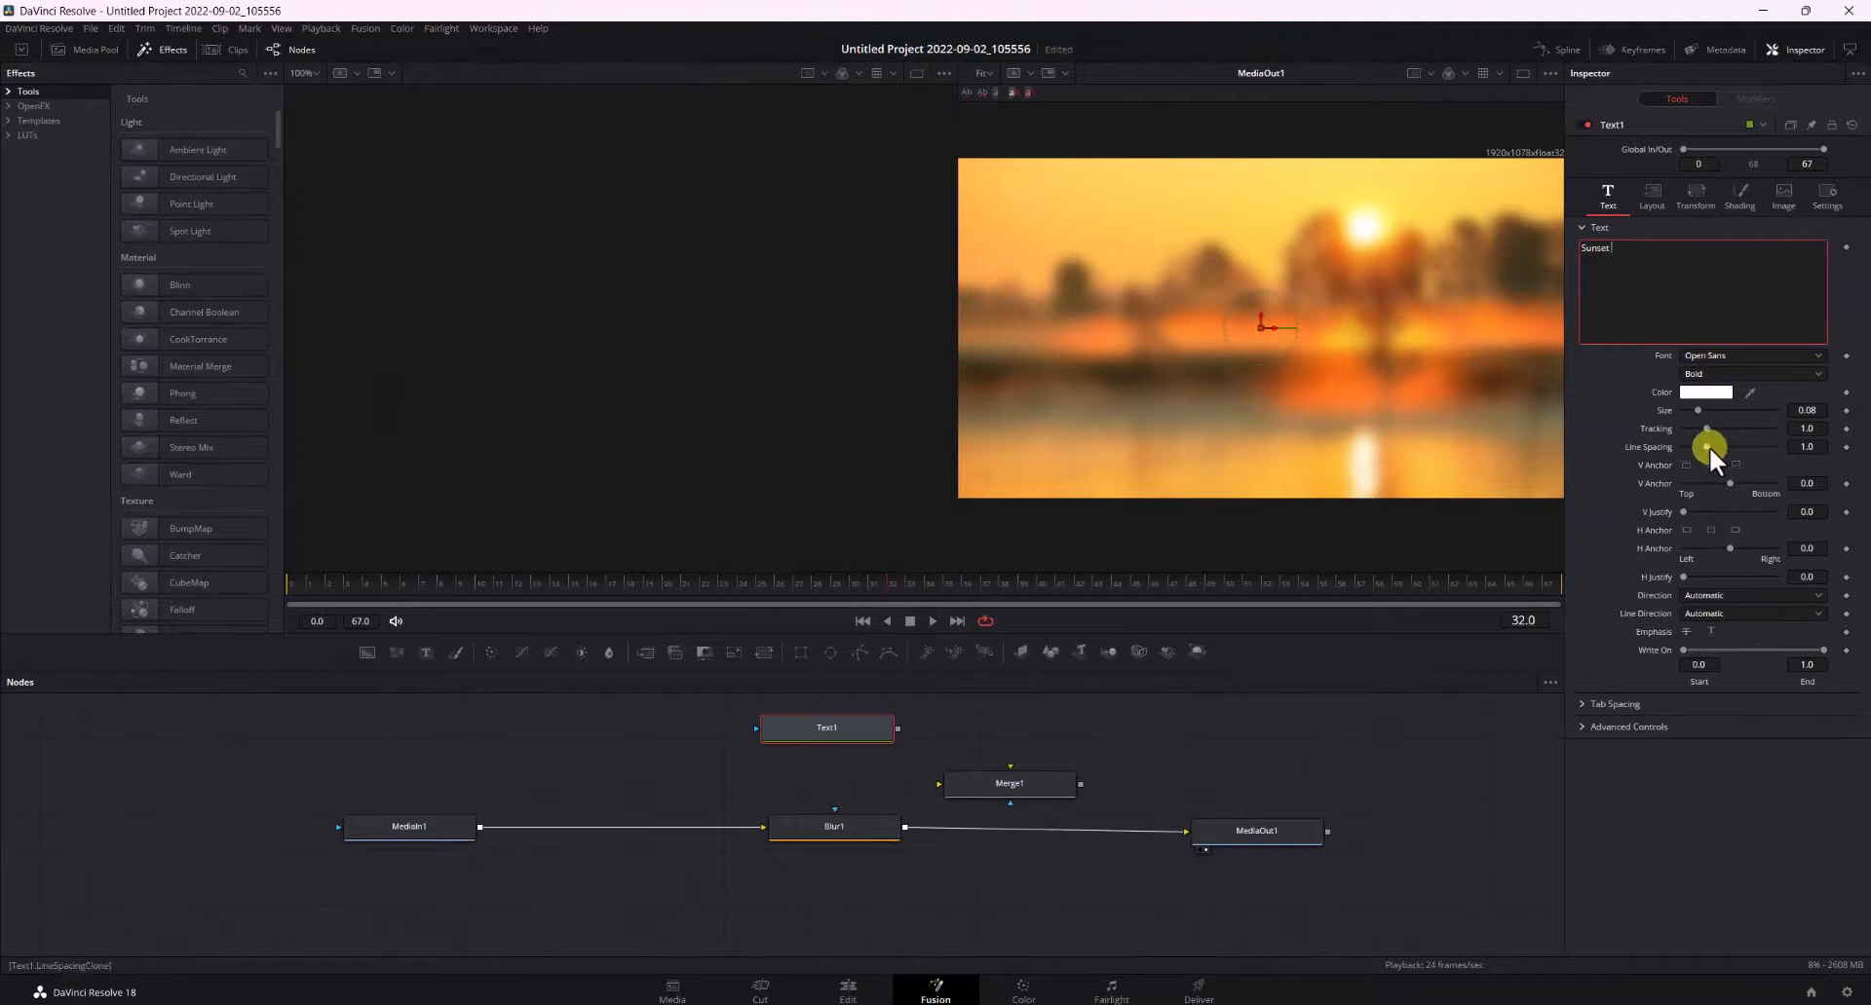
left_click_drag(1709, 446, 1721, 446)
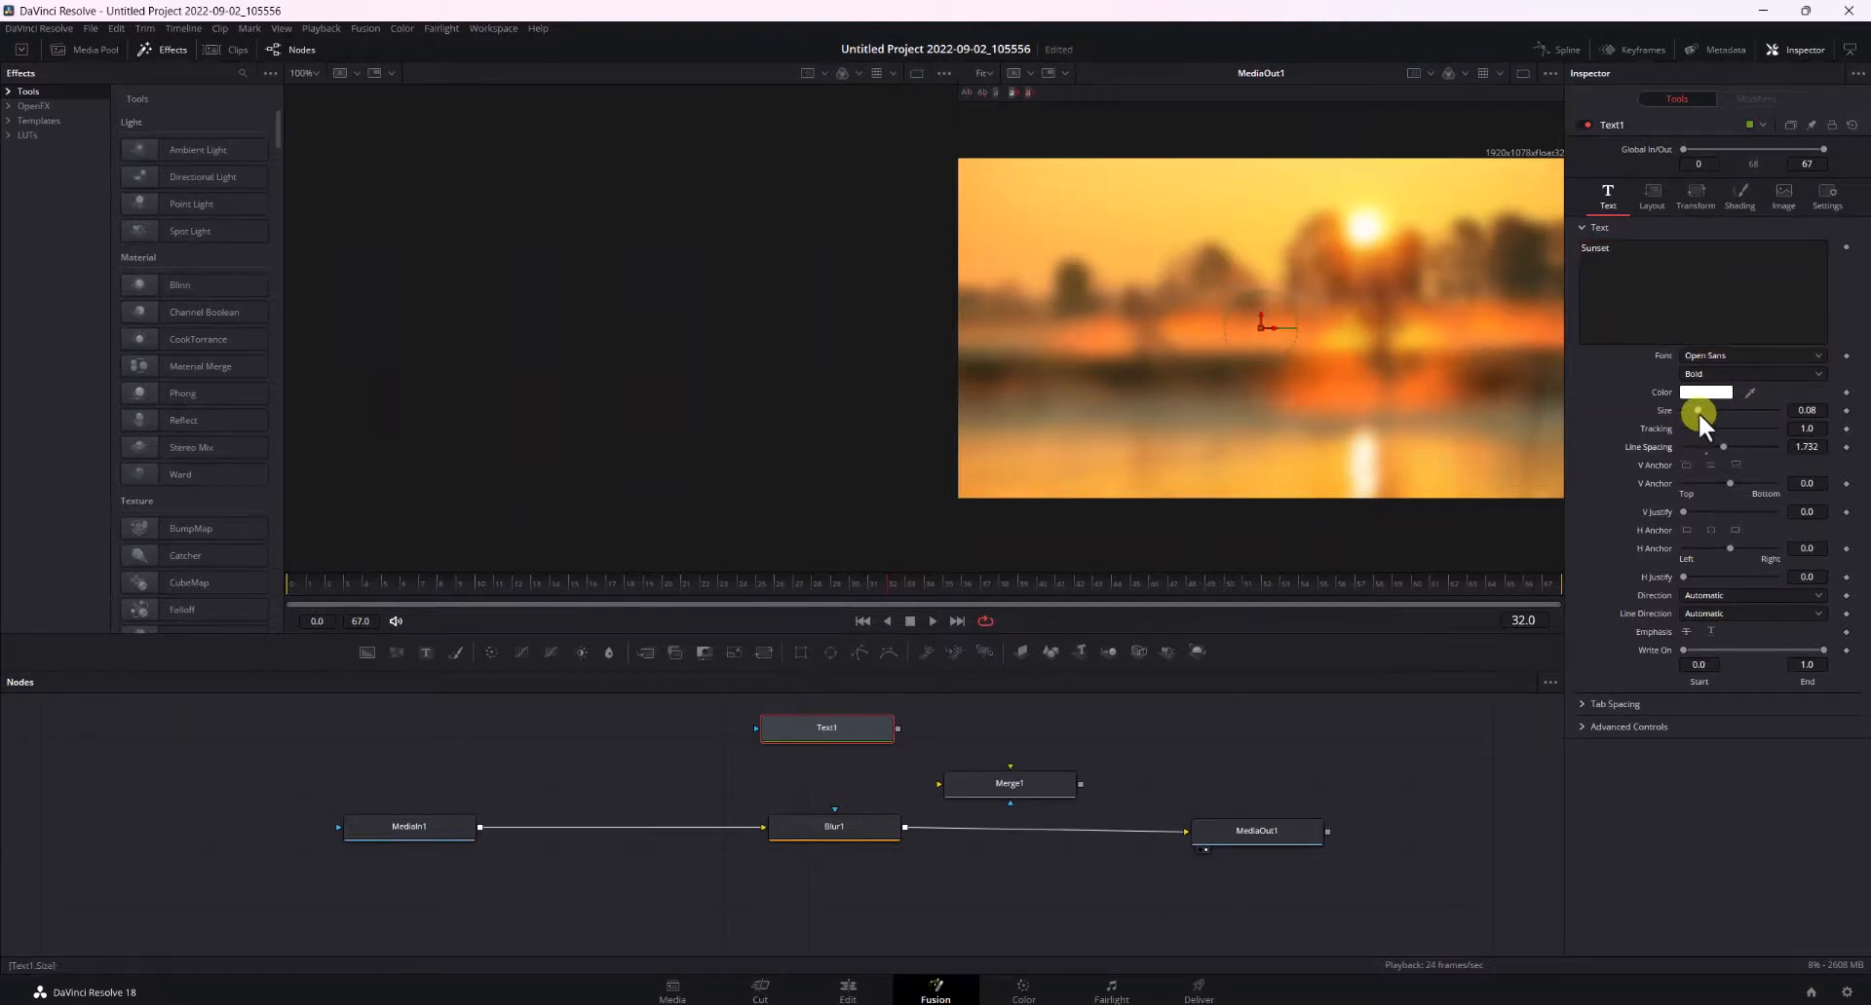
Step: Set Text1's size to 0.189 and wire Blur1 and Text1 through Merge1 into MediaOut1, placing Text1 directly above Merge1
left_click_drag(1697, 411, 1716, 411)
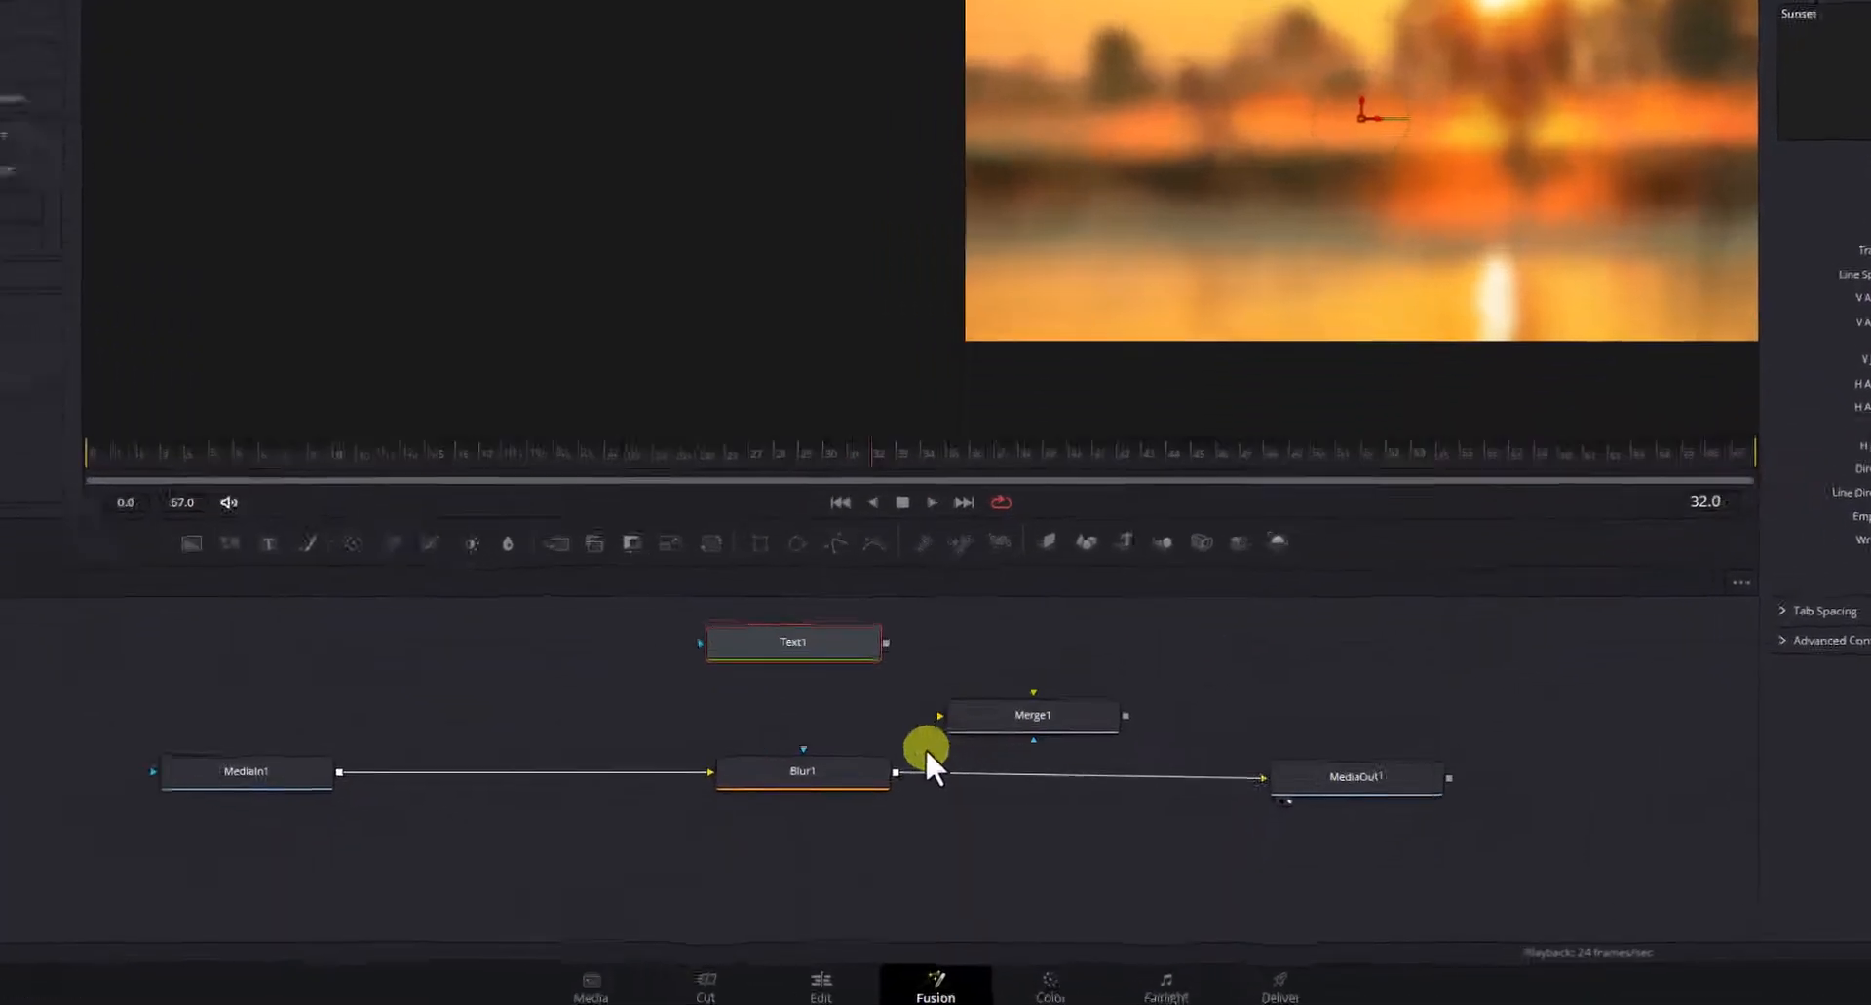
left_click_drag(1026, 747, 944, 680)
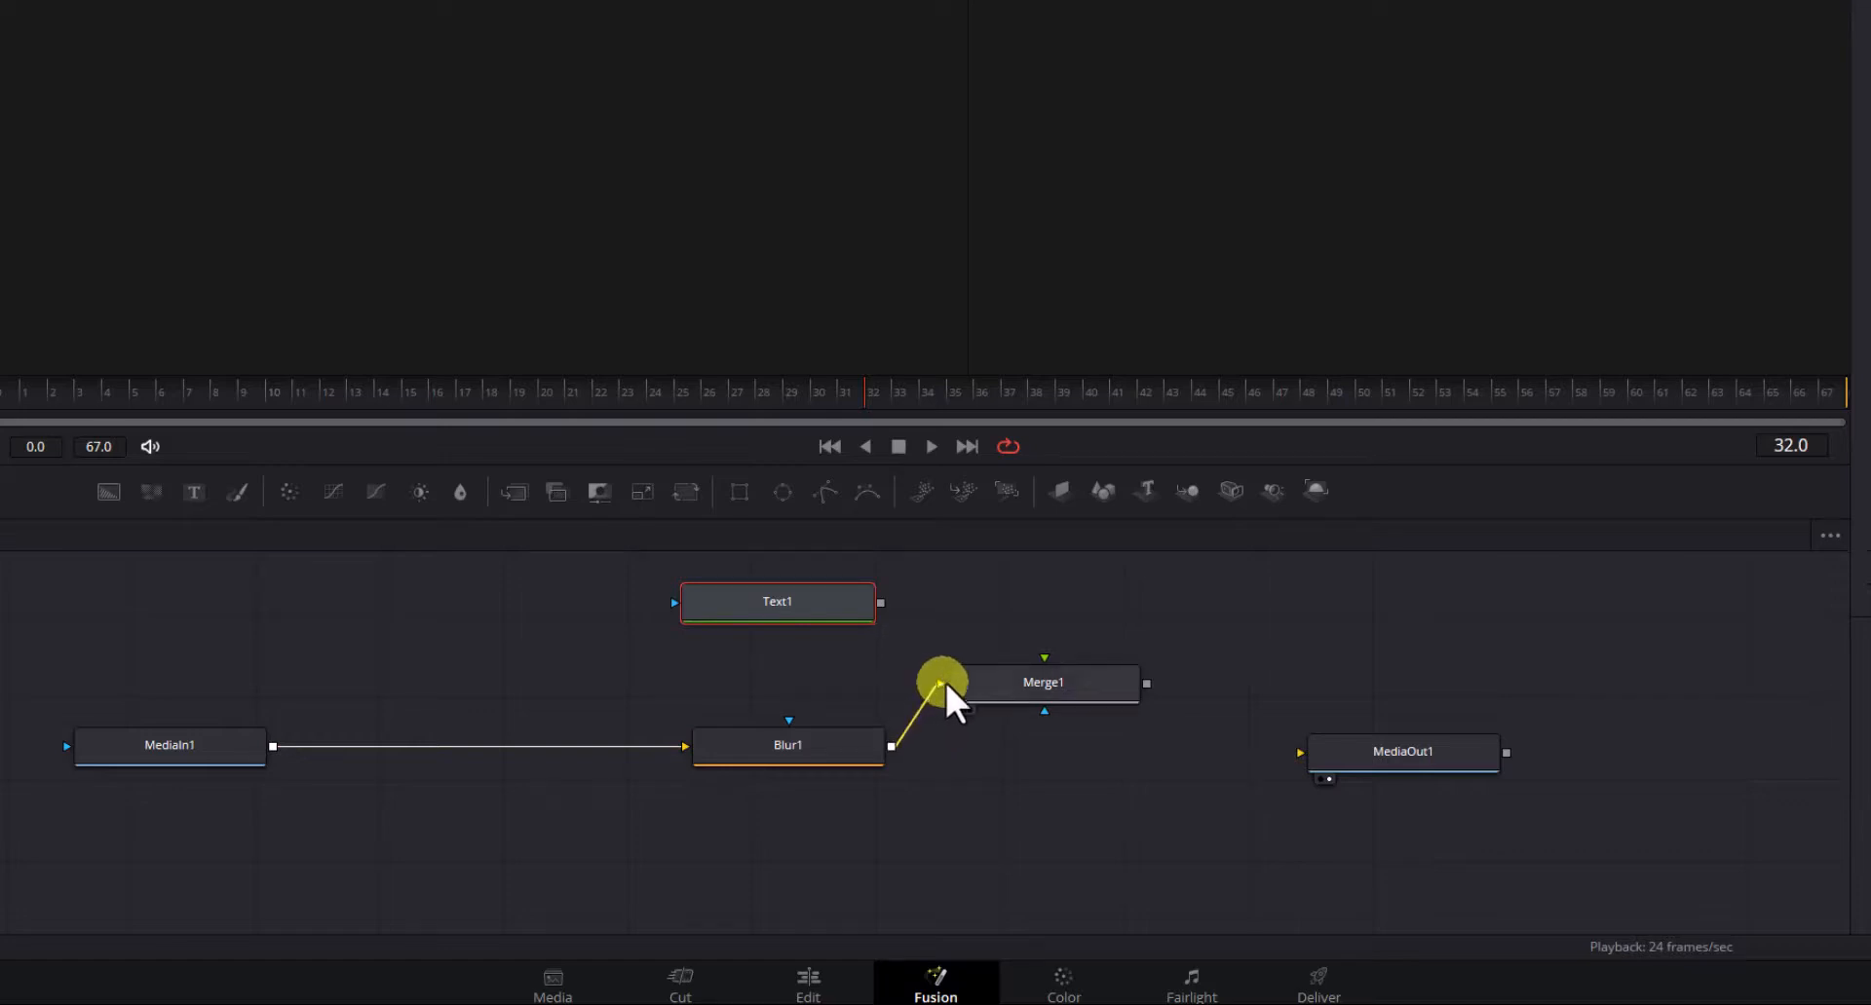
left_click_drag(1140, 676, 1299, 752)
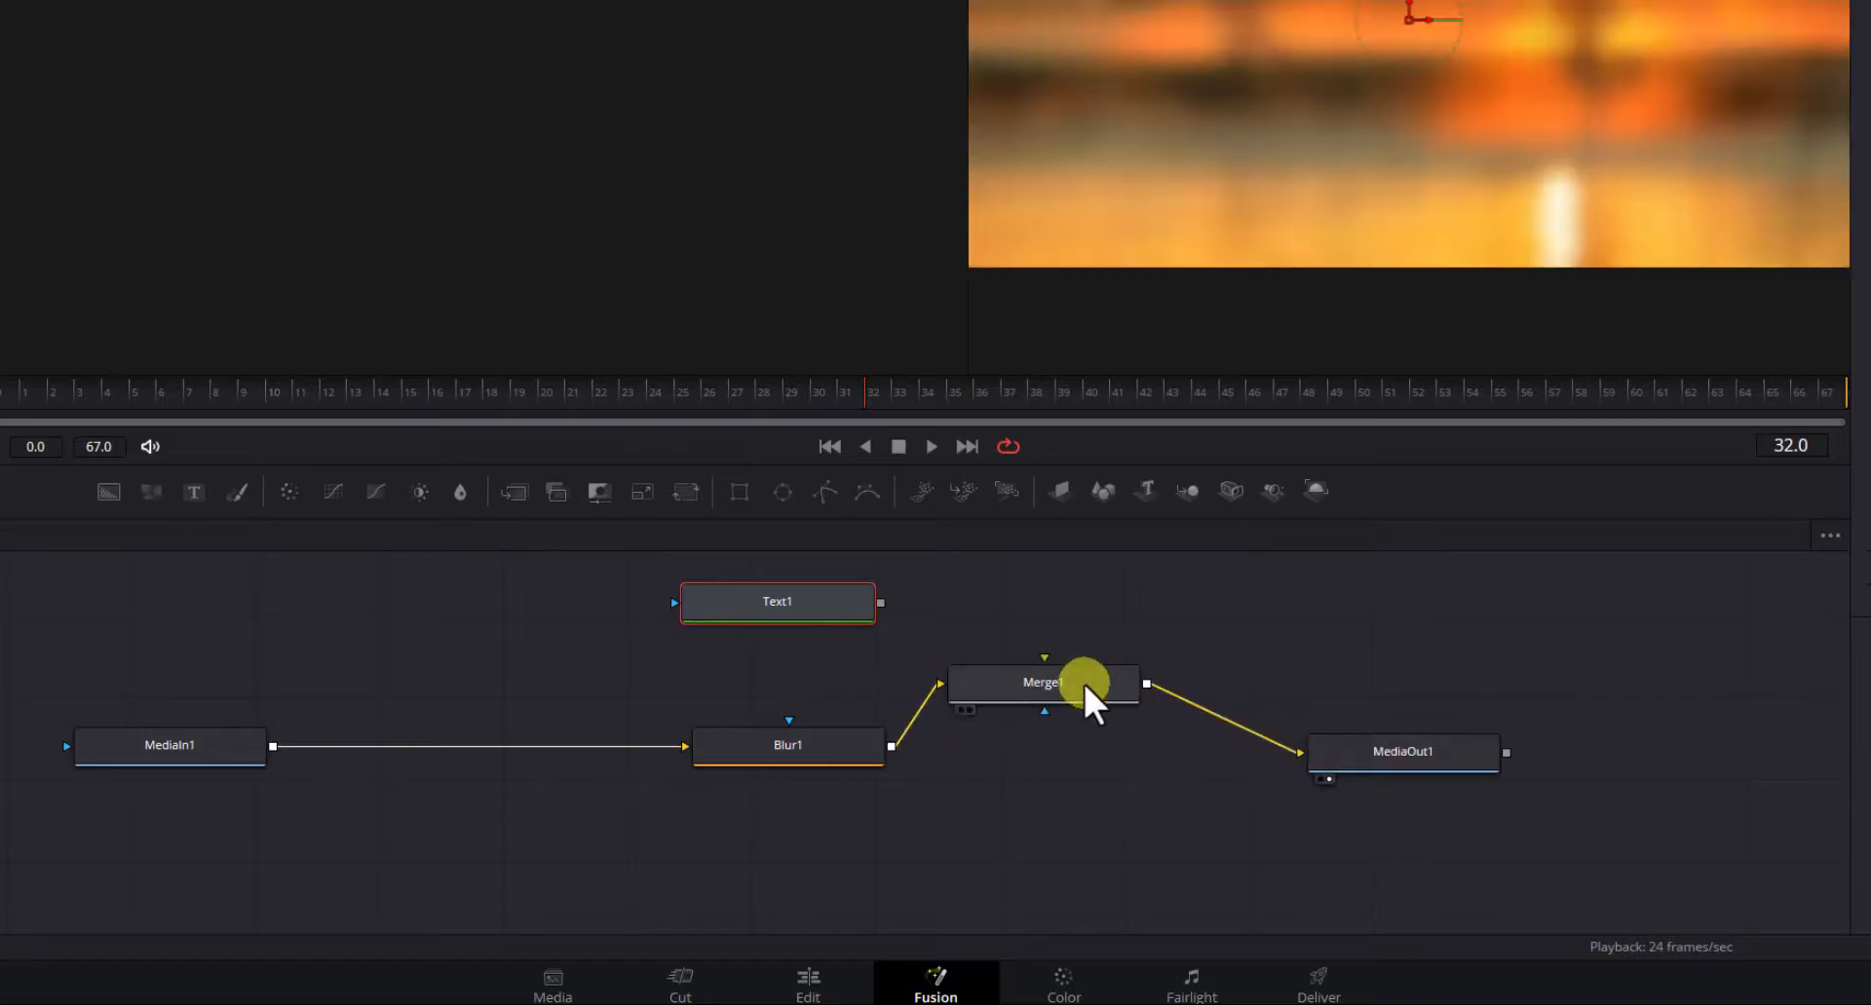
left_click_drag(1084, 680, 1114, 732)
left_click_drag(876, 600, 1076, 705)
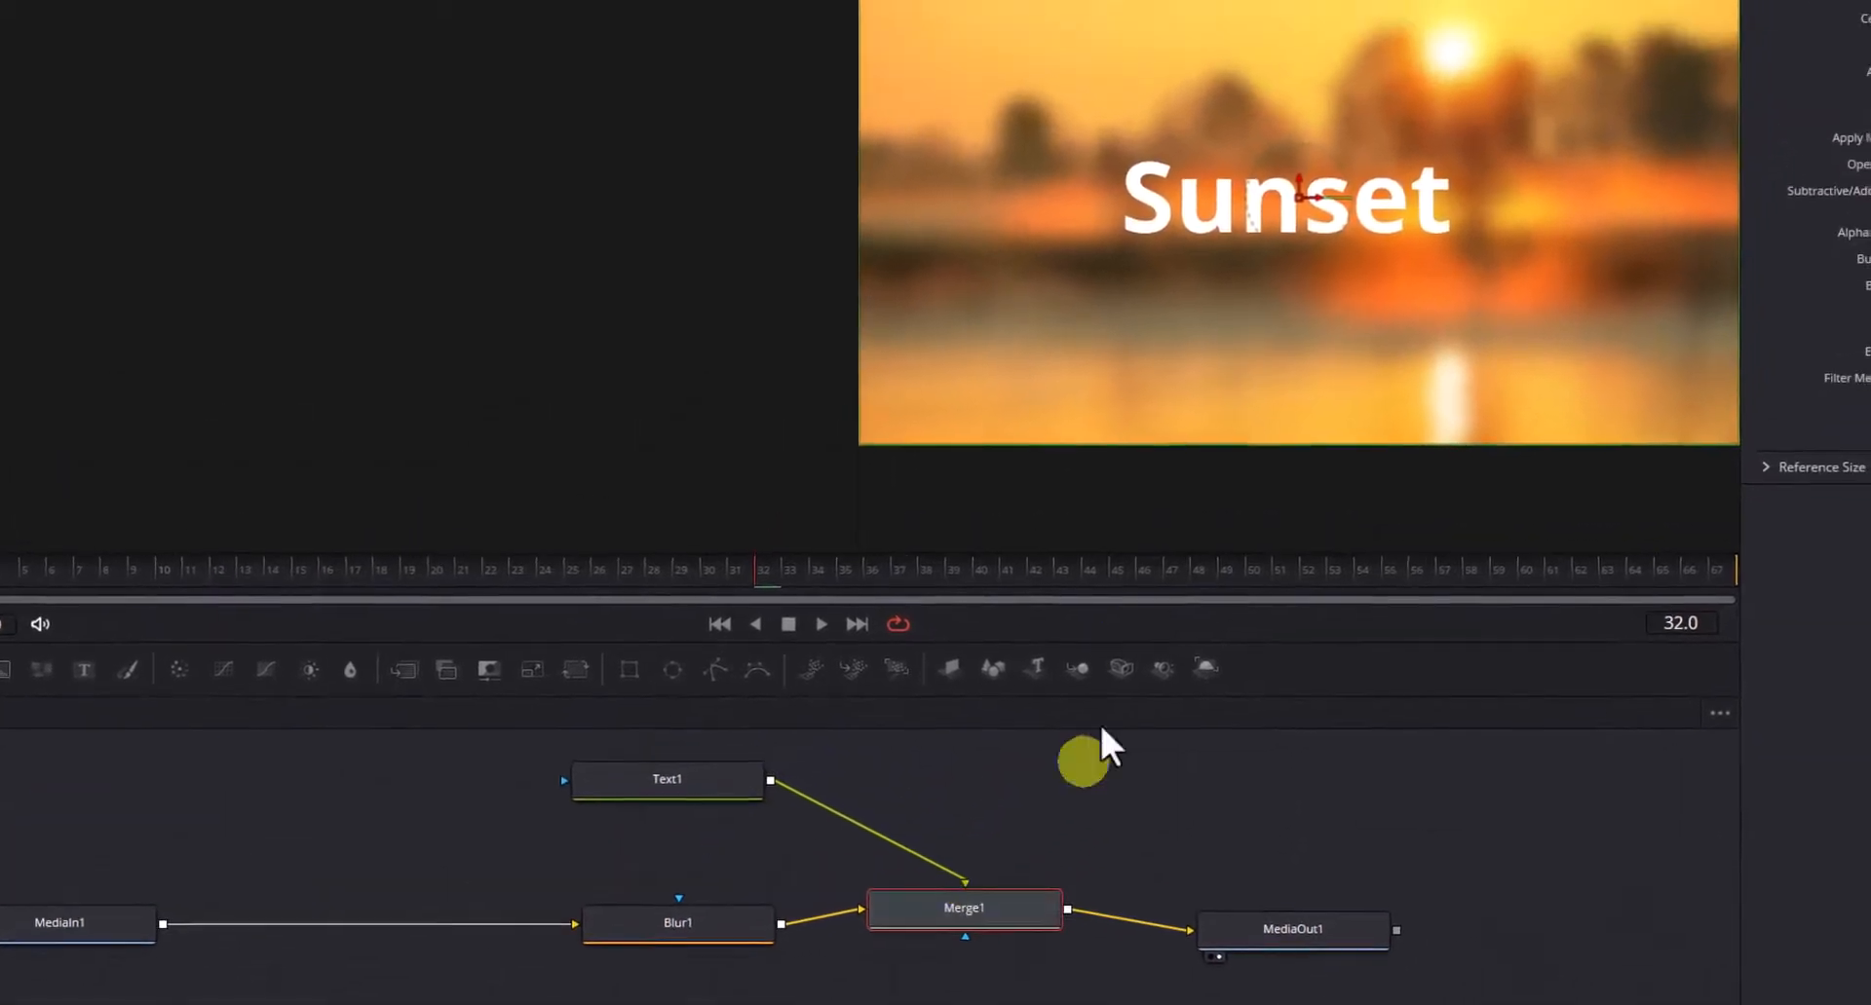
left_click_drag(749, 766, 1038, 827)
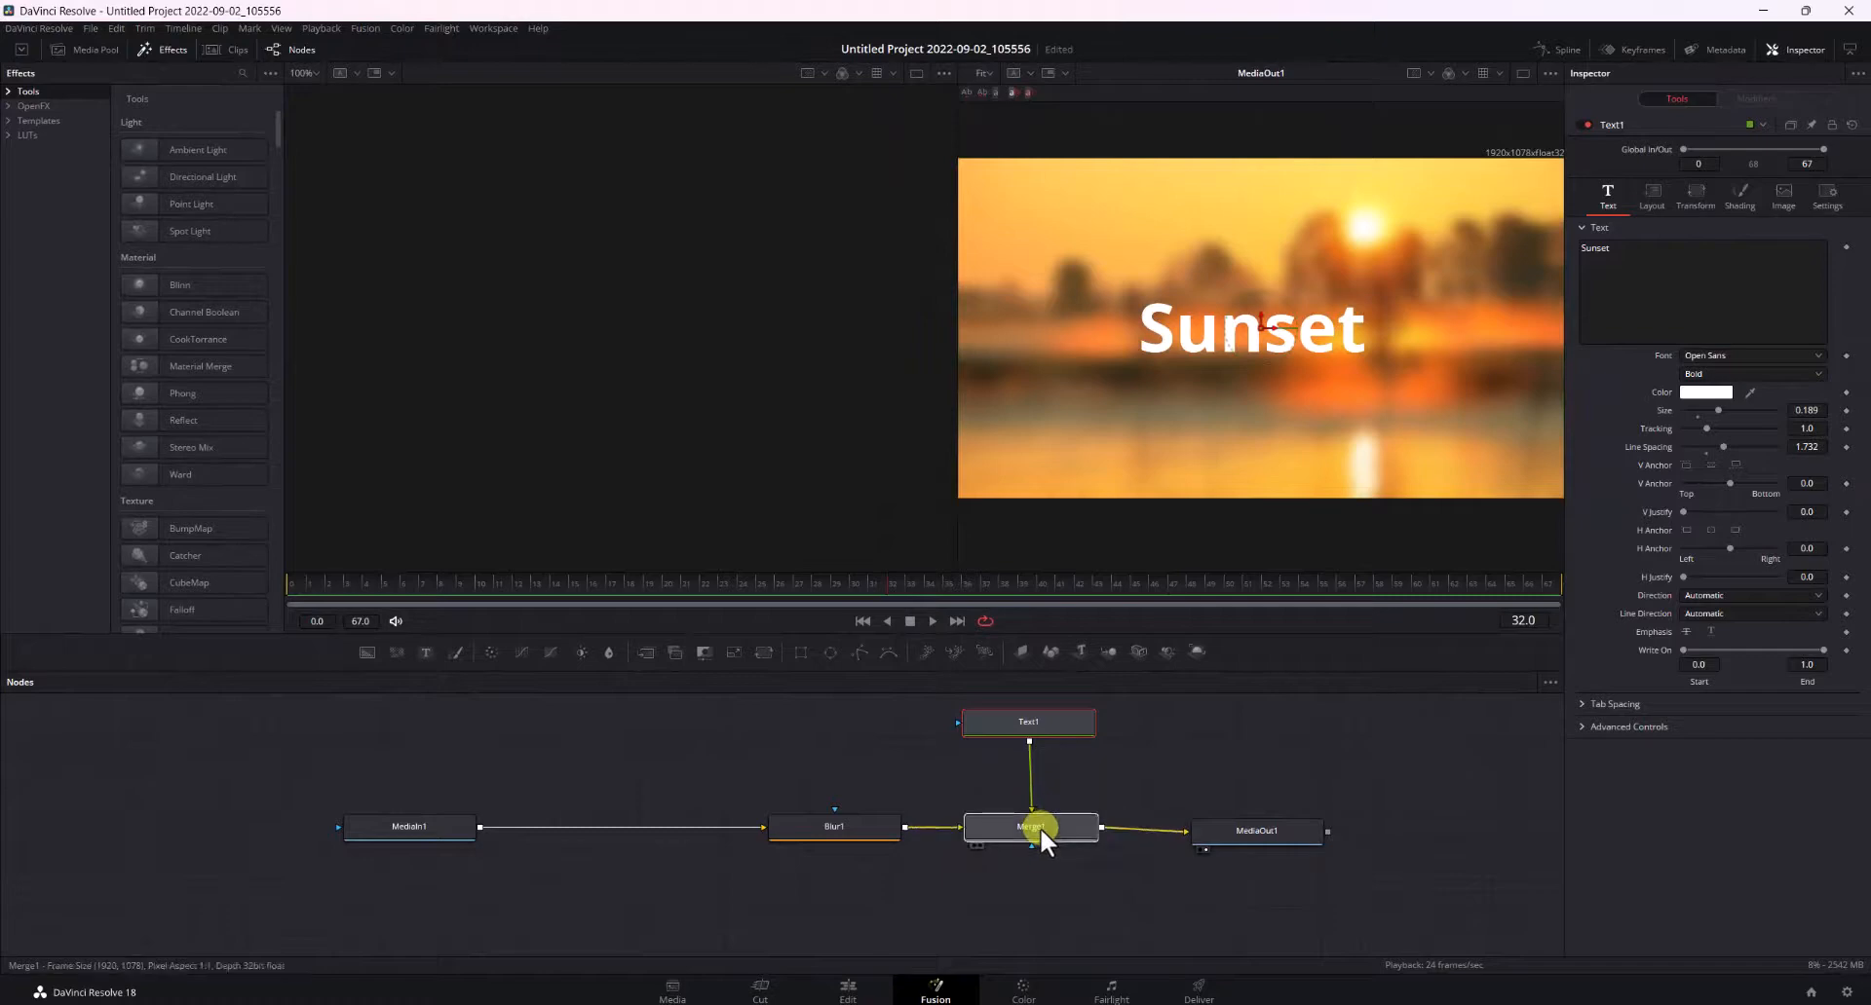
Step: Set Text1's size to about 0.21, line spacing to 0.598, V Anchor to -0.5 and V Justify to 0.323
left_click(1049, 726)
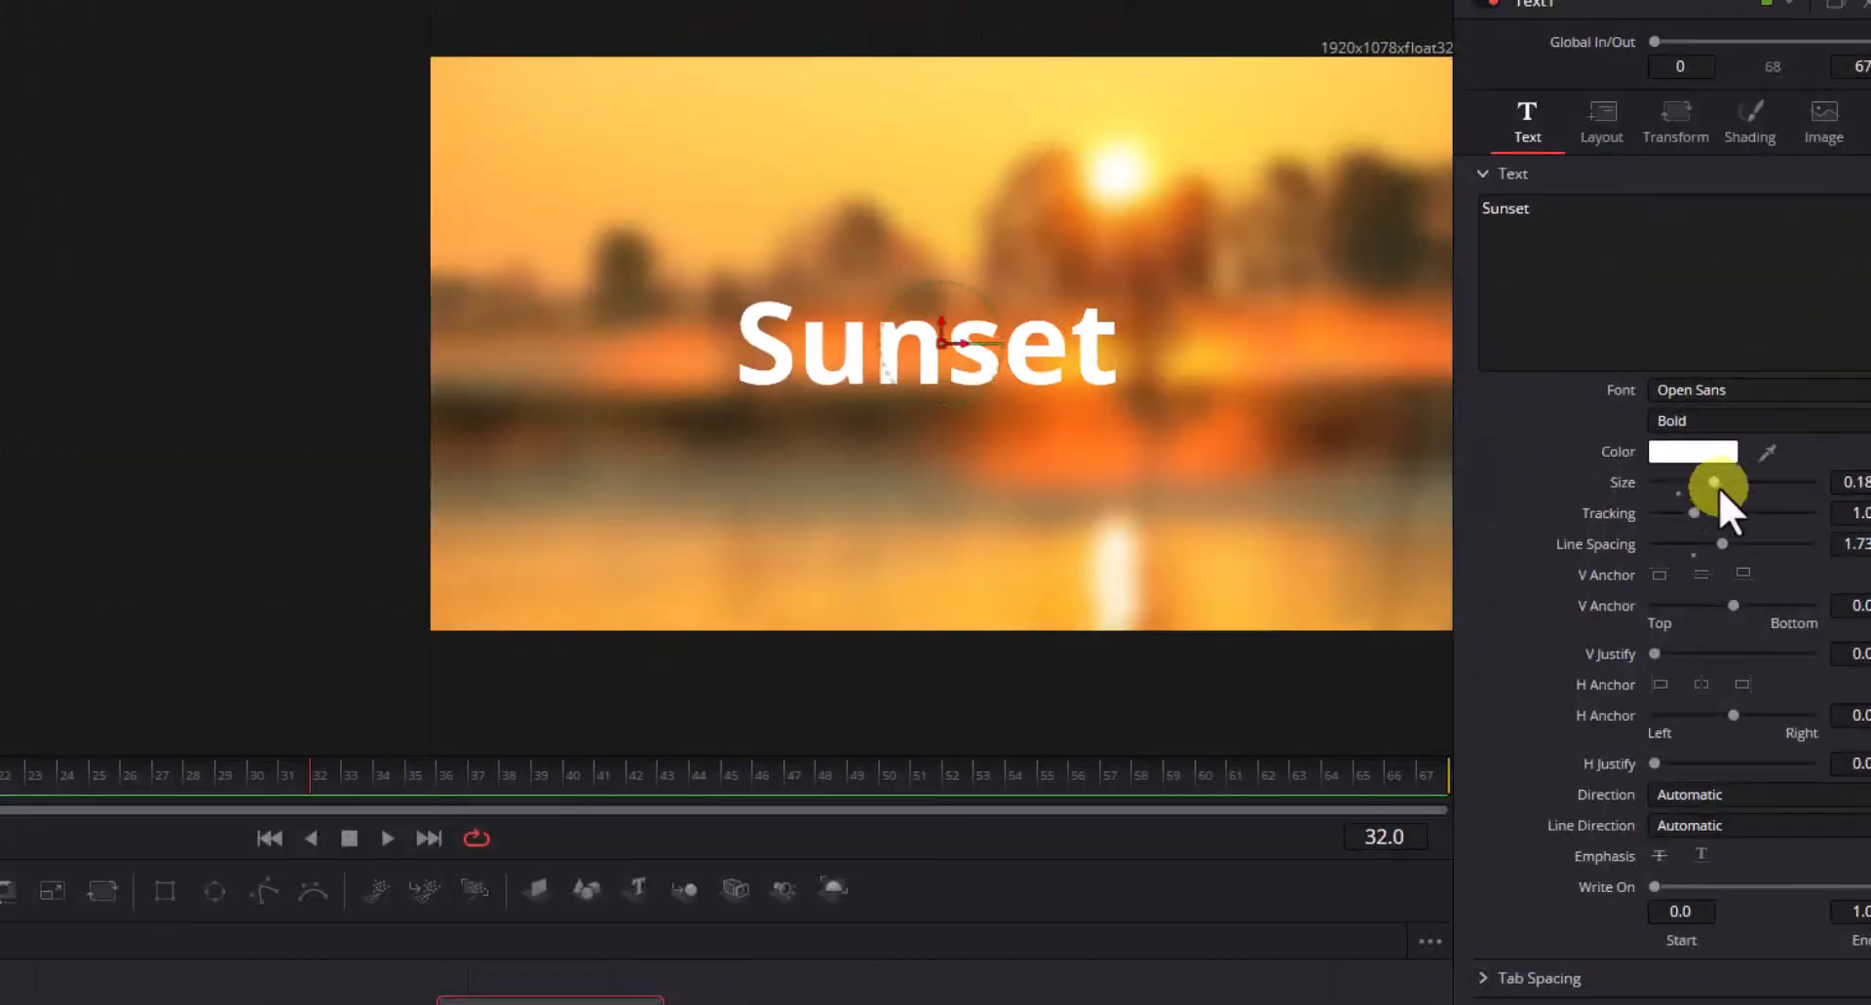
left_click_drag(1717, 487, 1680, 549)
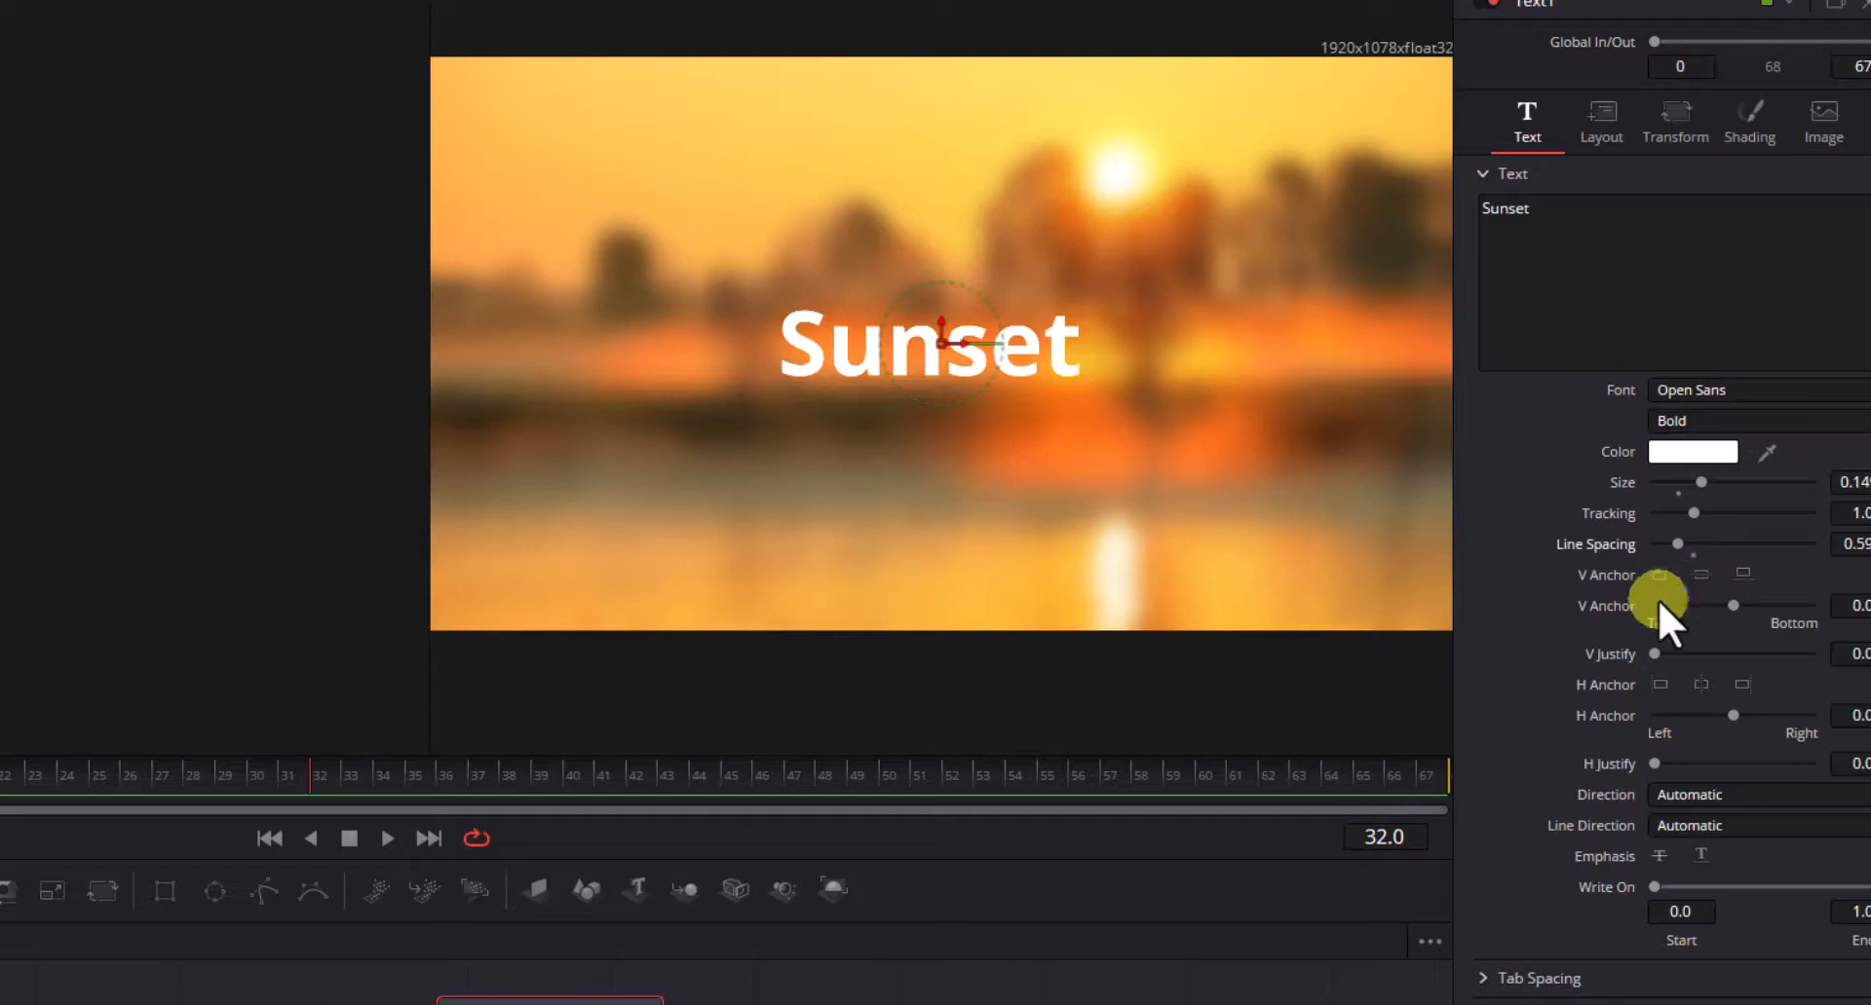
left_click_drag(1654, 655, 1705, 654)
left_click_drag(1733, 606, 1692, 617)
mouse_move(1702, 484)
left_mouse_down()
mouse_move(1734, 488)
mouse_move(1717, 491)
left_mouse_up()
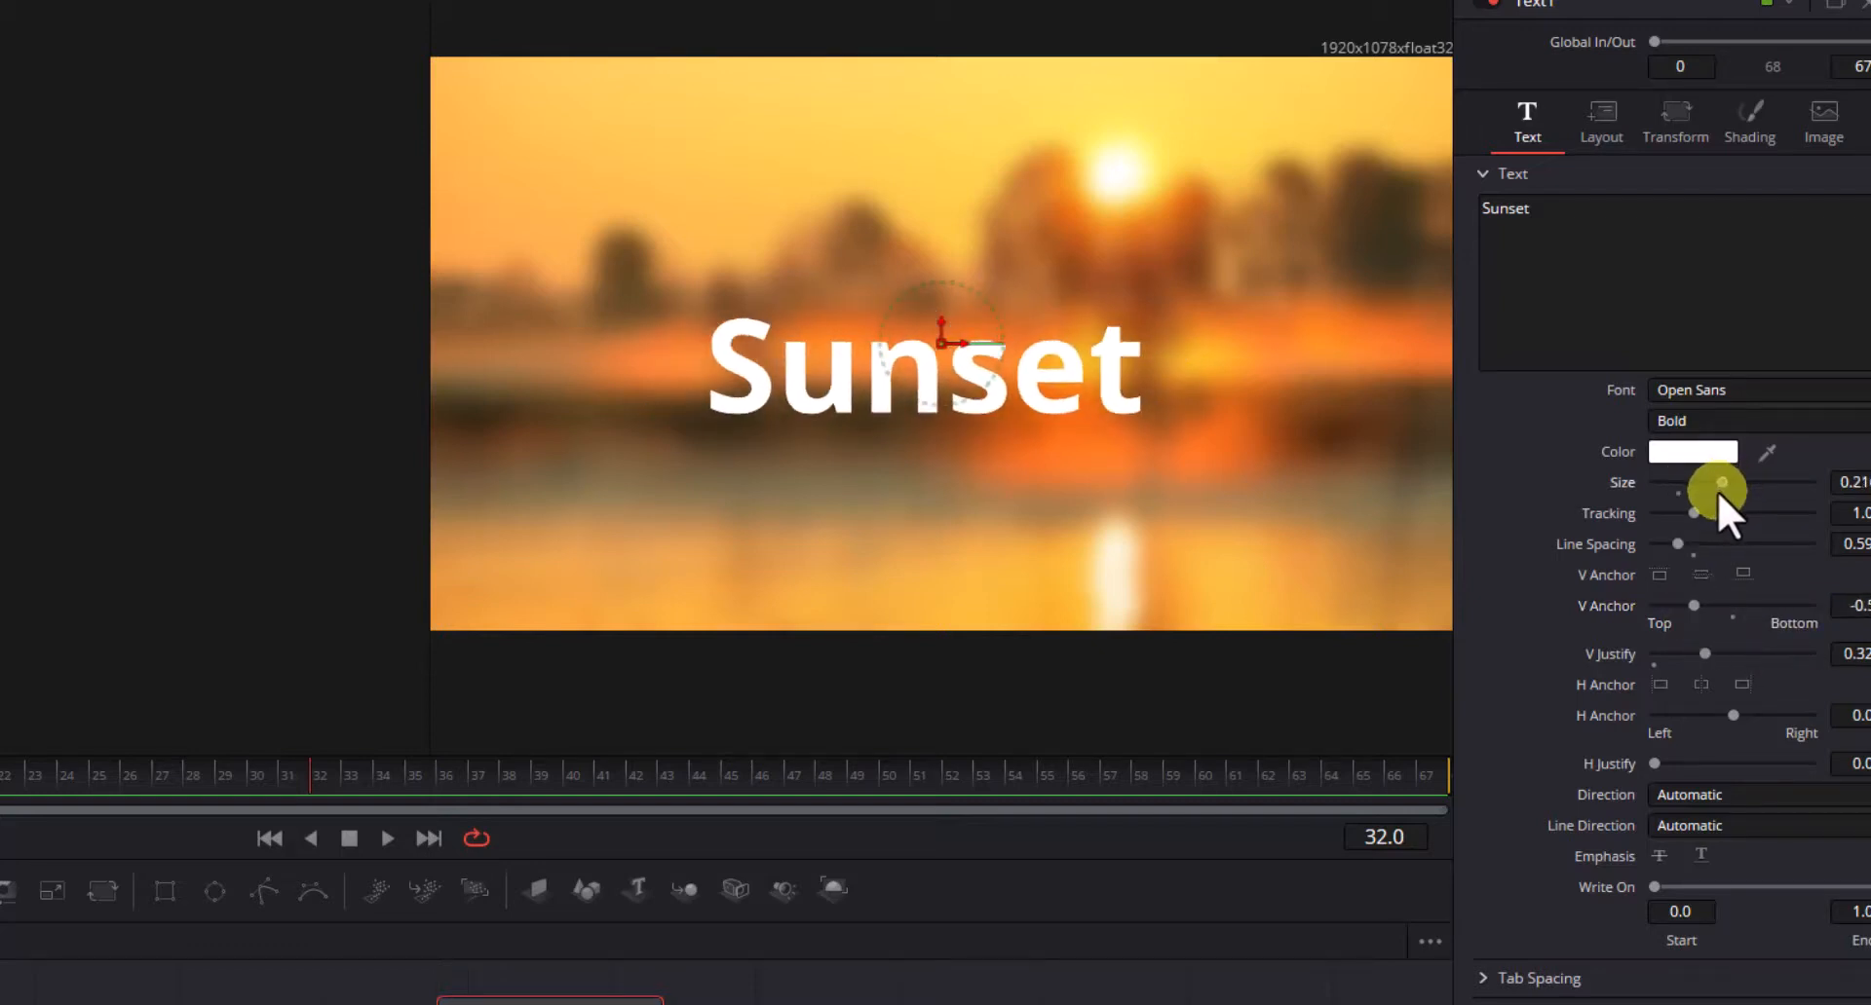
Step: Try pale yellow #ffff7f and cyan #00ffff as Text1's color, and return it to white #ffffff
left_click(1699, 450)
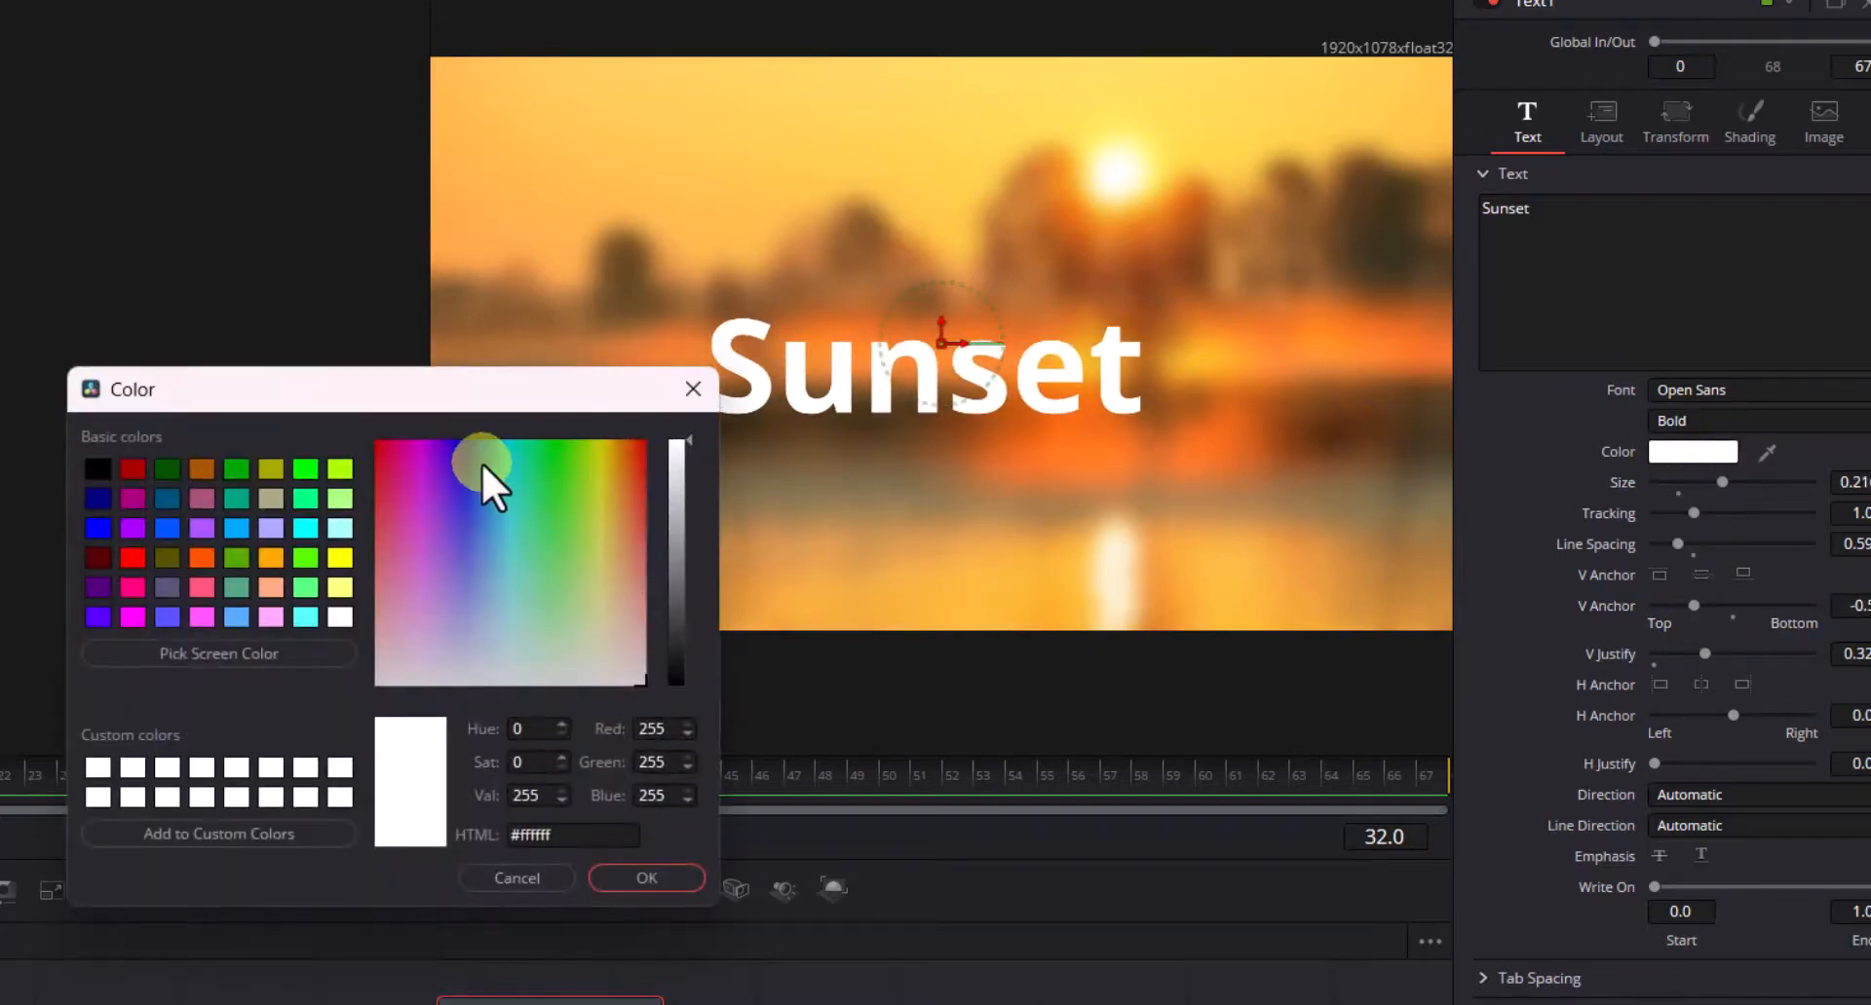
left_click(343, 584)
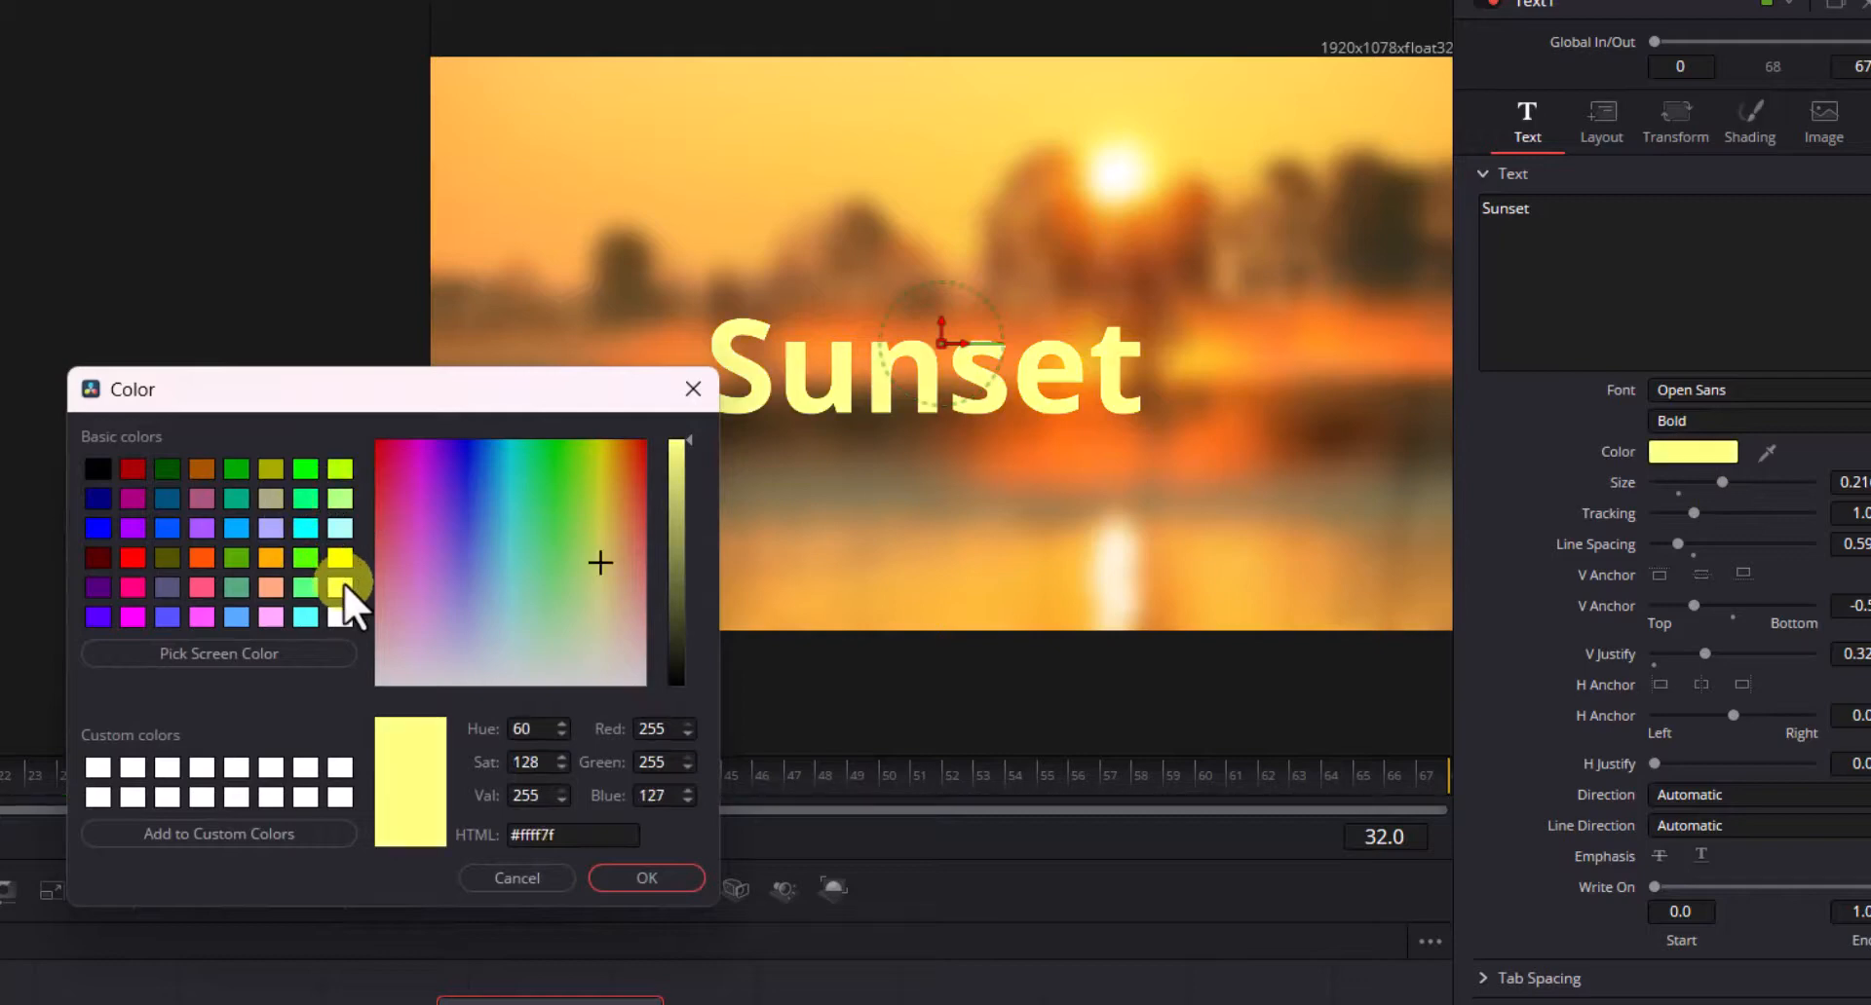
left_click(312, 528)
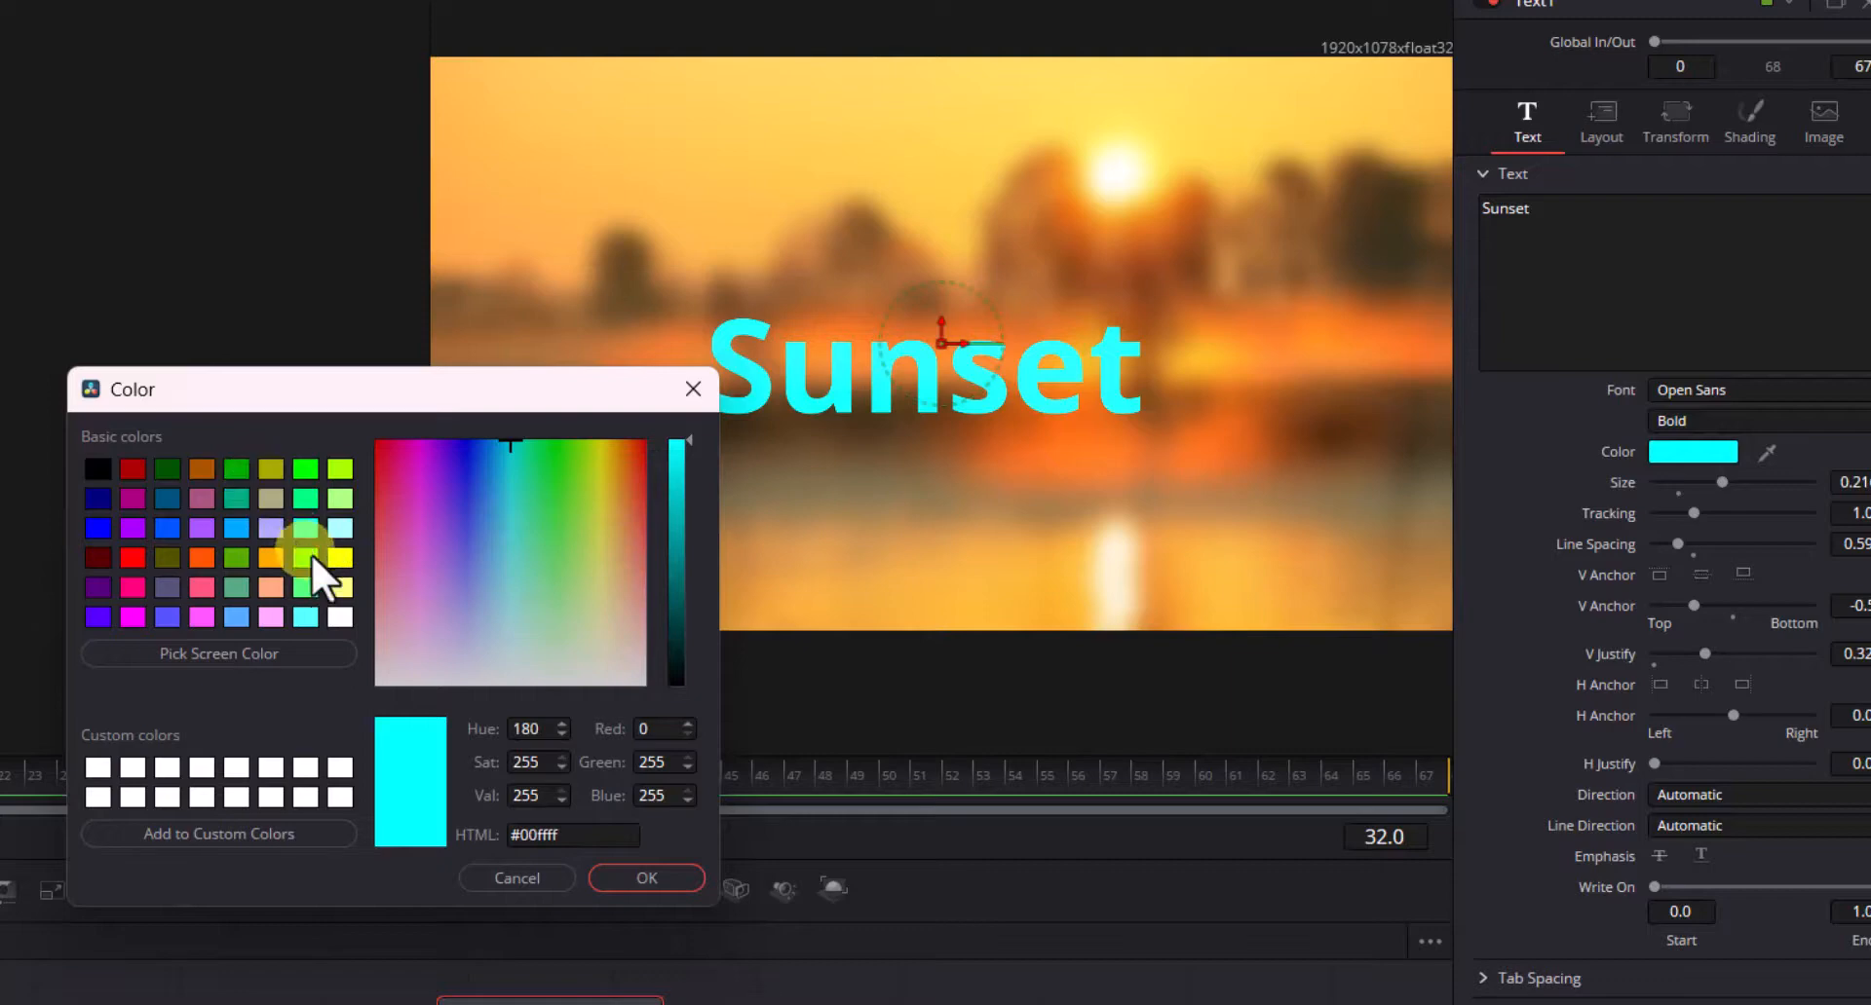
left_click(338, 585)
left_click(340, 613)
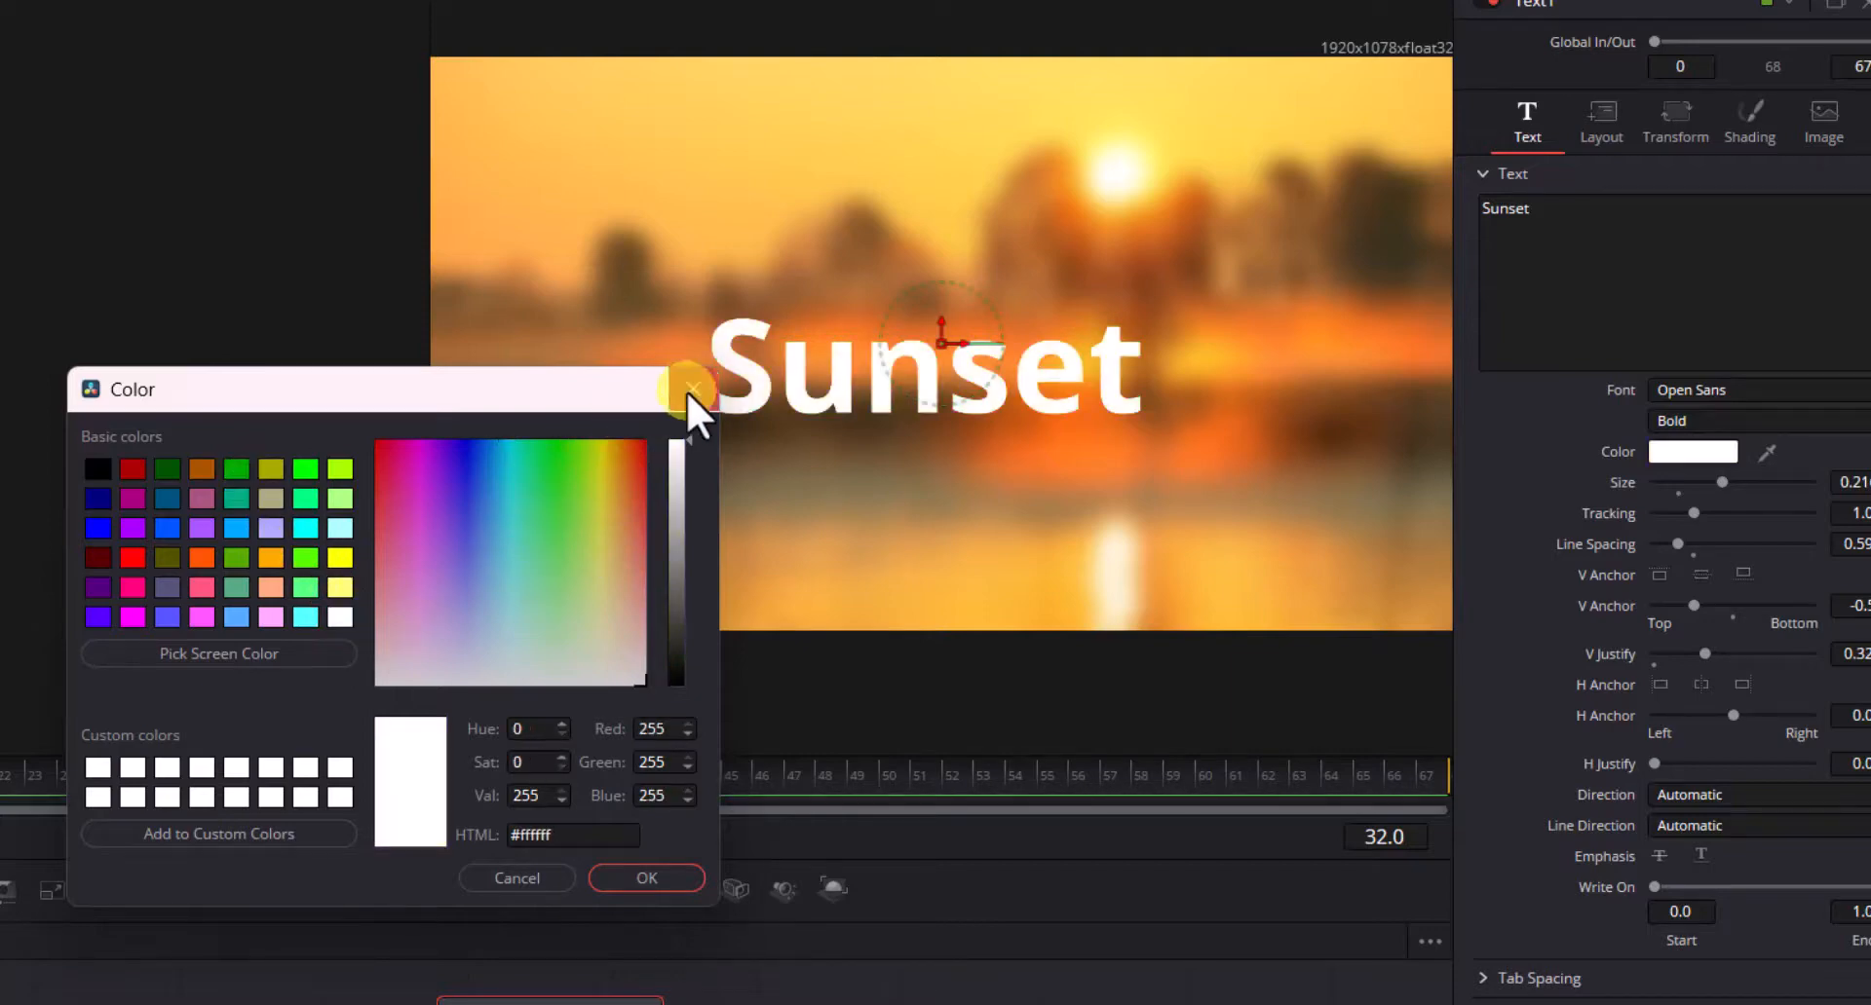
left_click(691, 388)
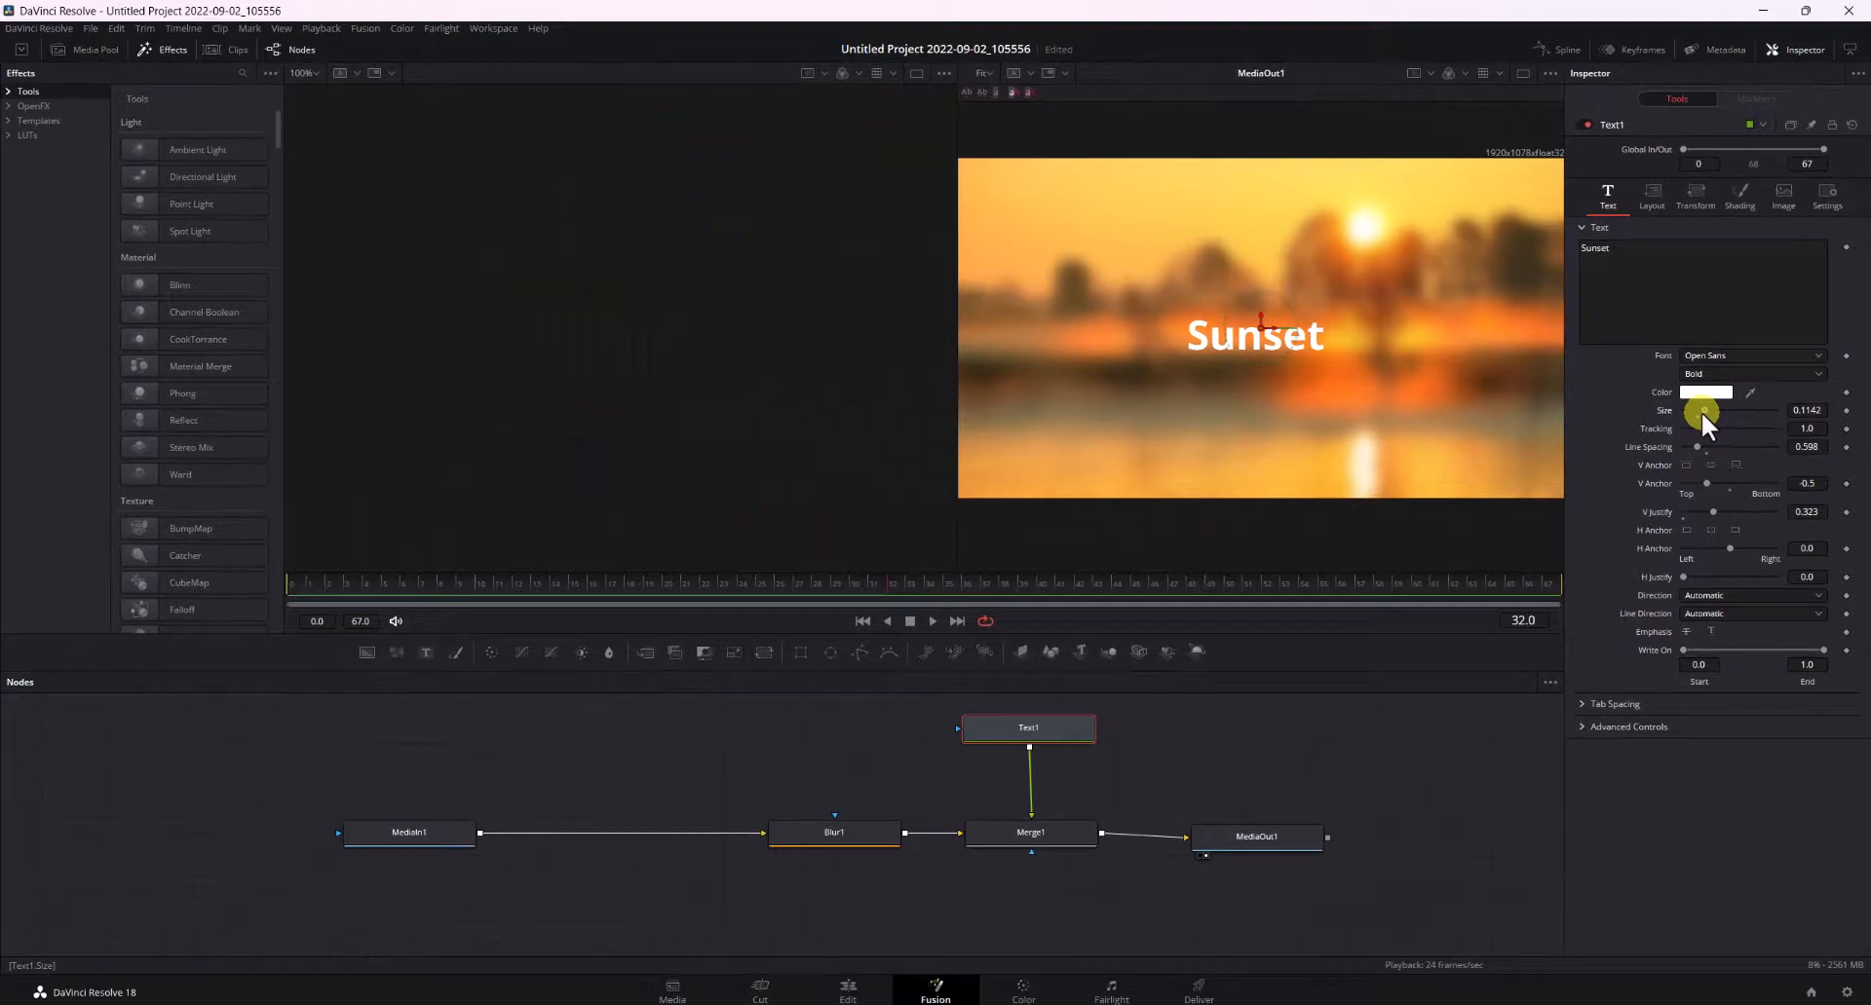
Step: Set Text1's size to 0.1457, line spacing to 0.0, V Justify to 0.22 and H Anchor to 0.03, and preview the title on the Edit page
left_click_drag(1681, 484, 1692, 481)
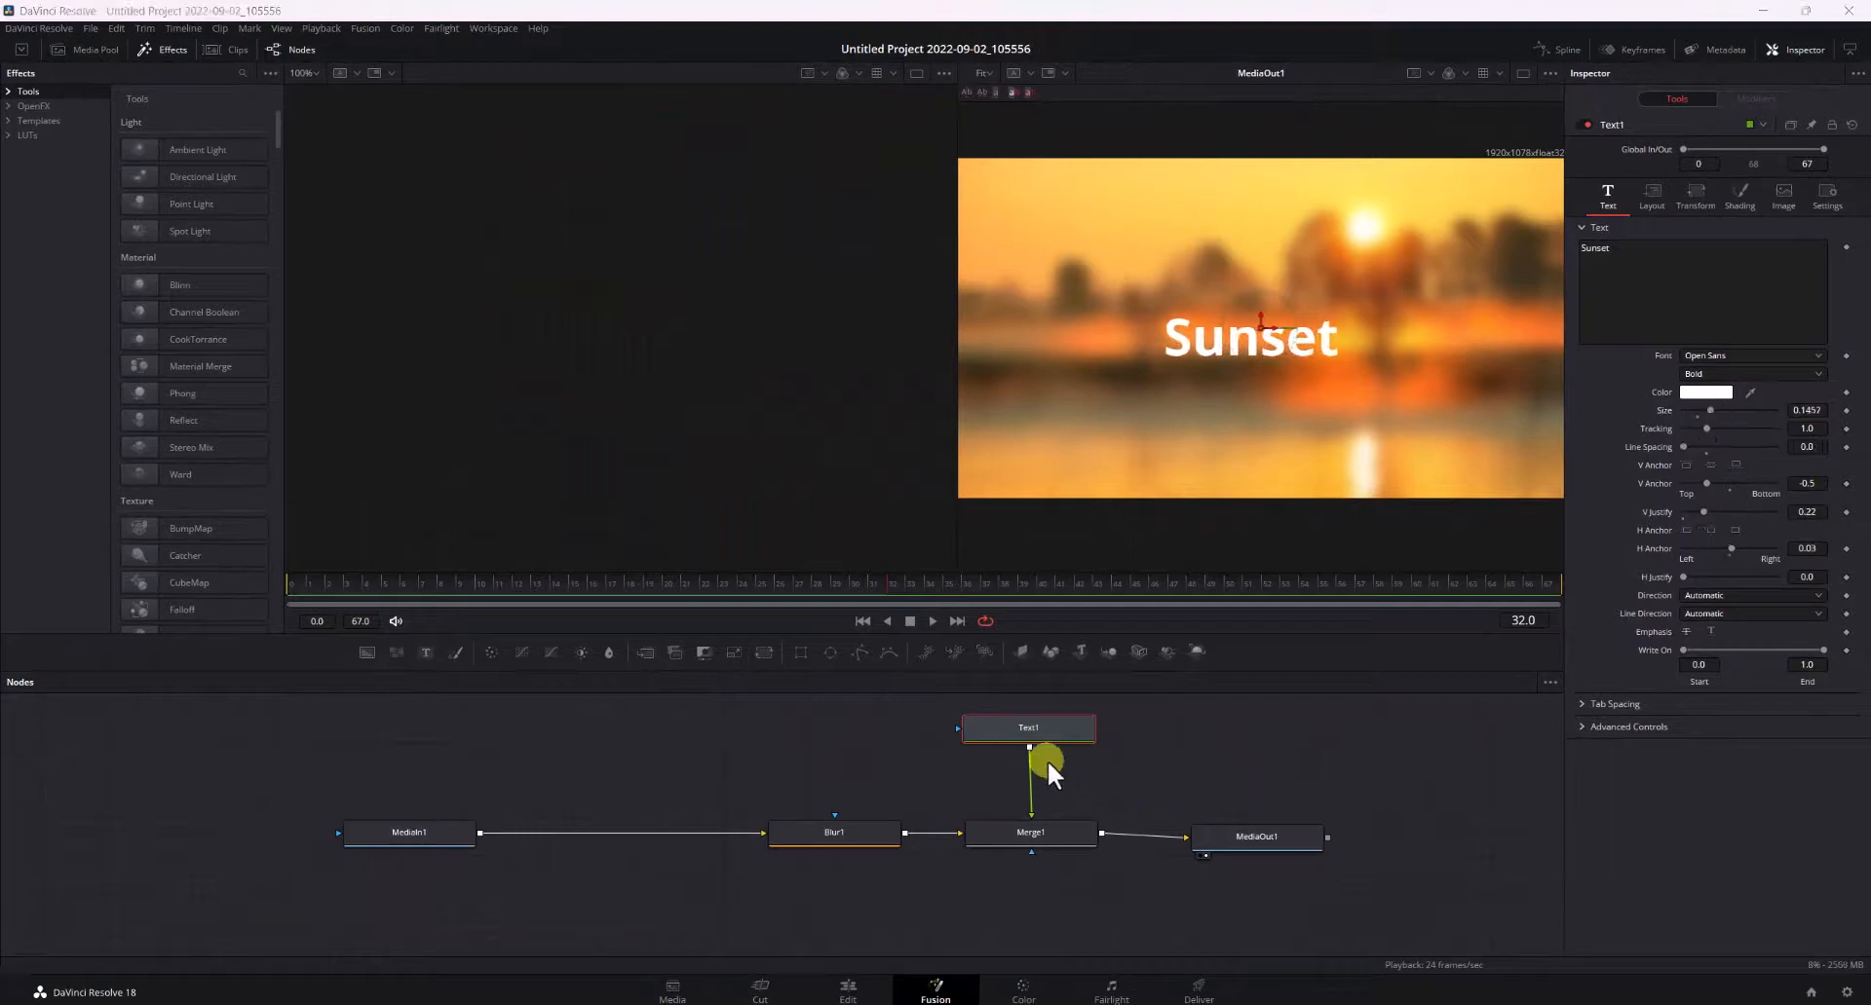
left_click(845, 989)
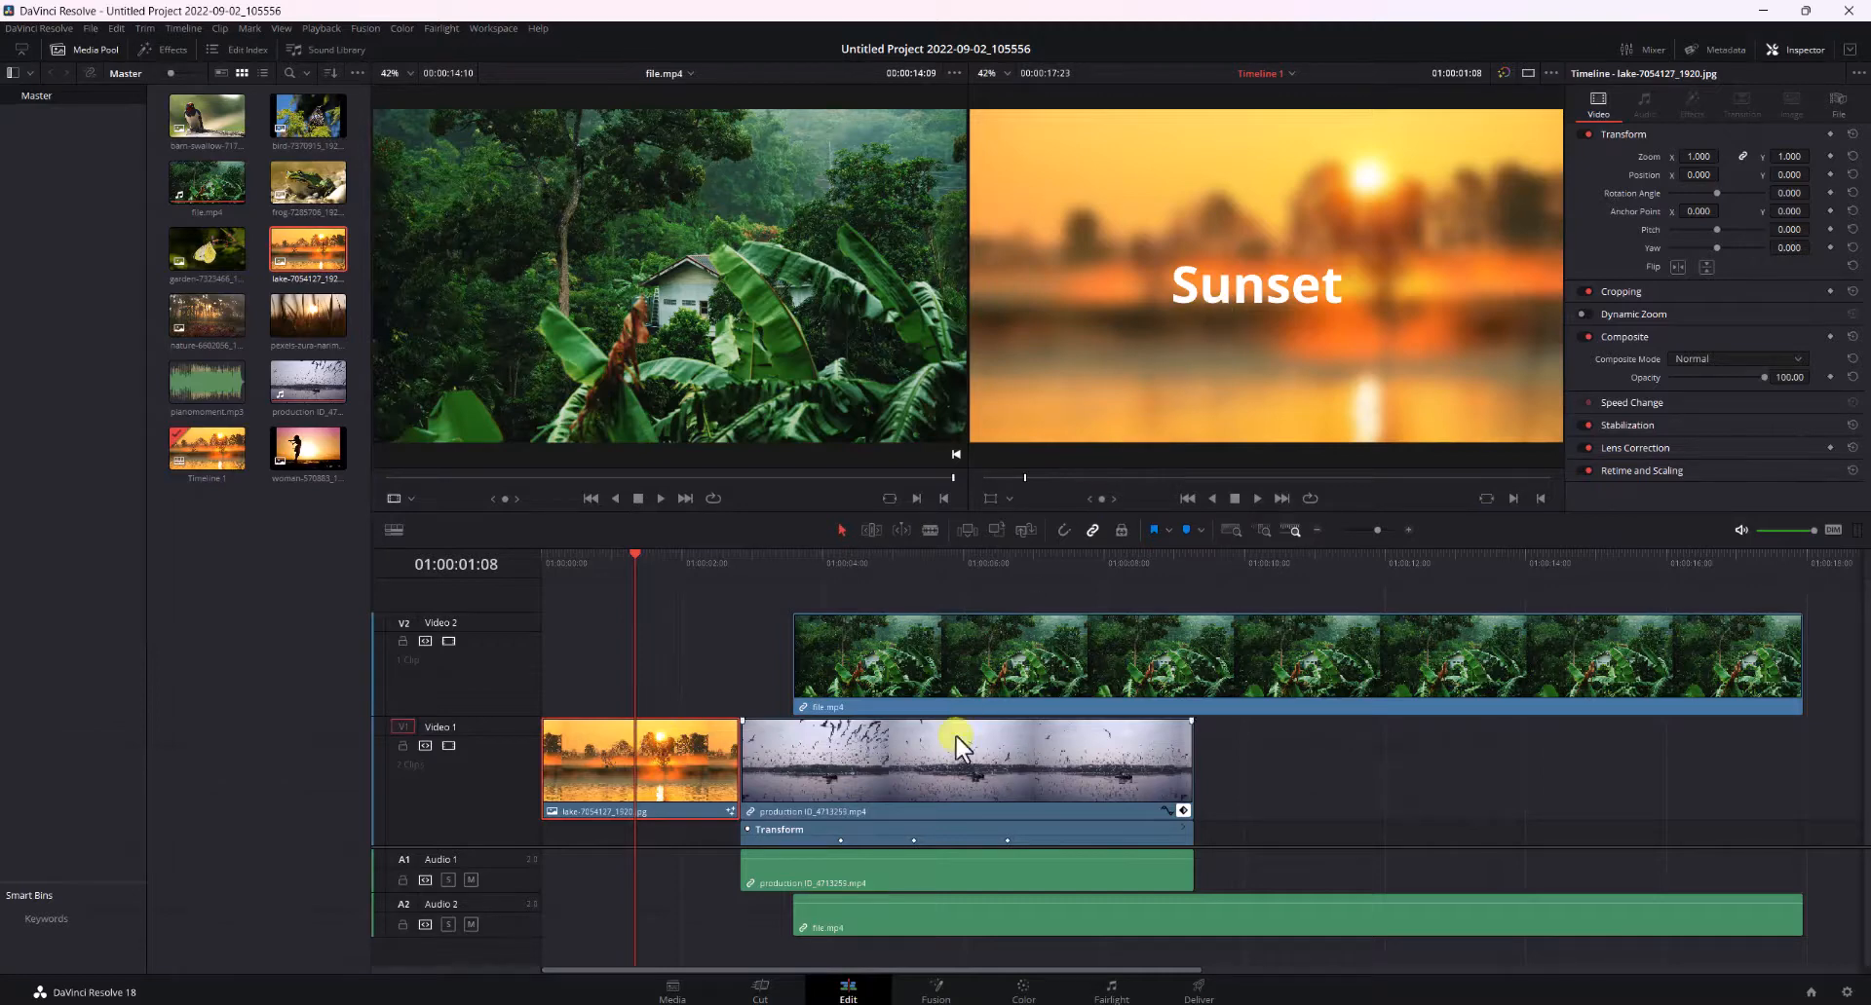
Step: Return to Fusion, add an unconnected Background node above the gap between Blur1 and Merge1, and move Blur1 beside MediaIn1
left_click(934, 989)
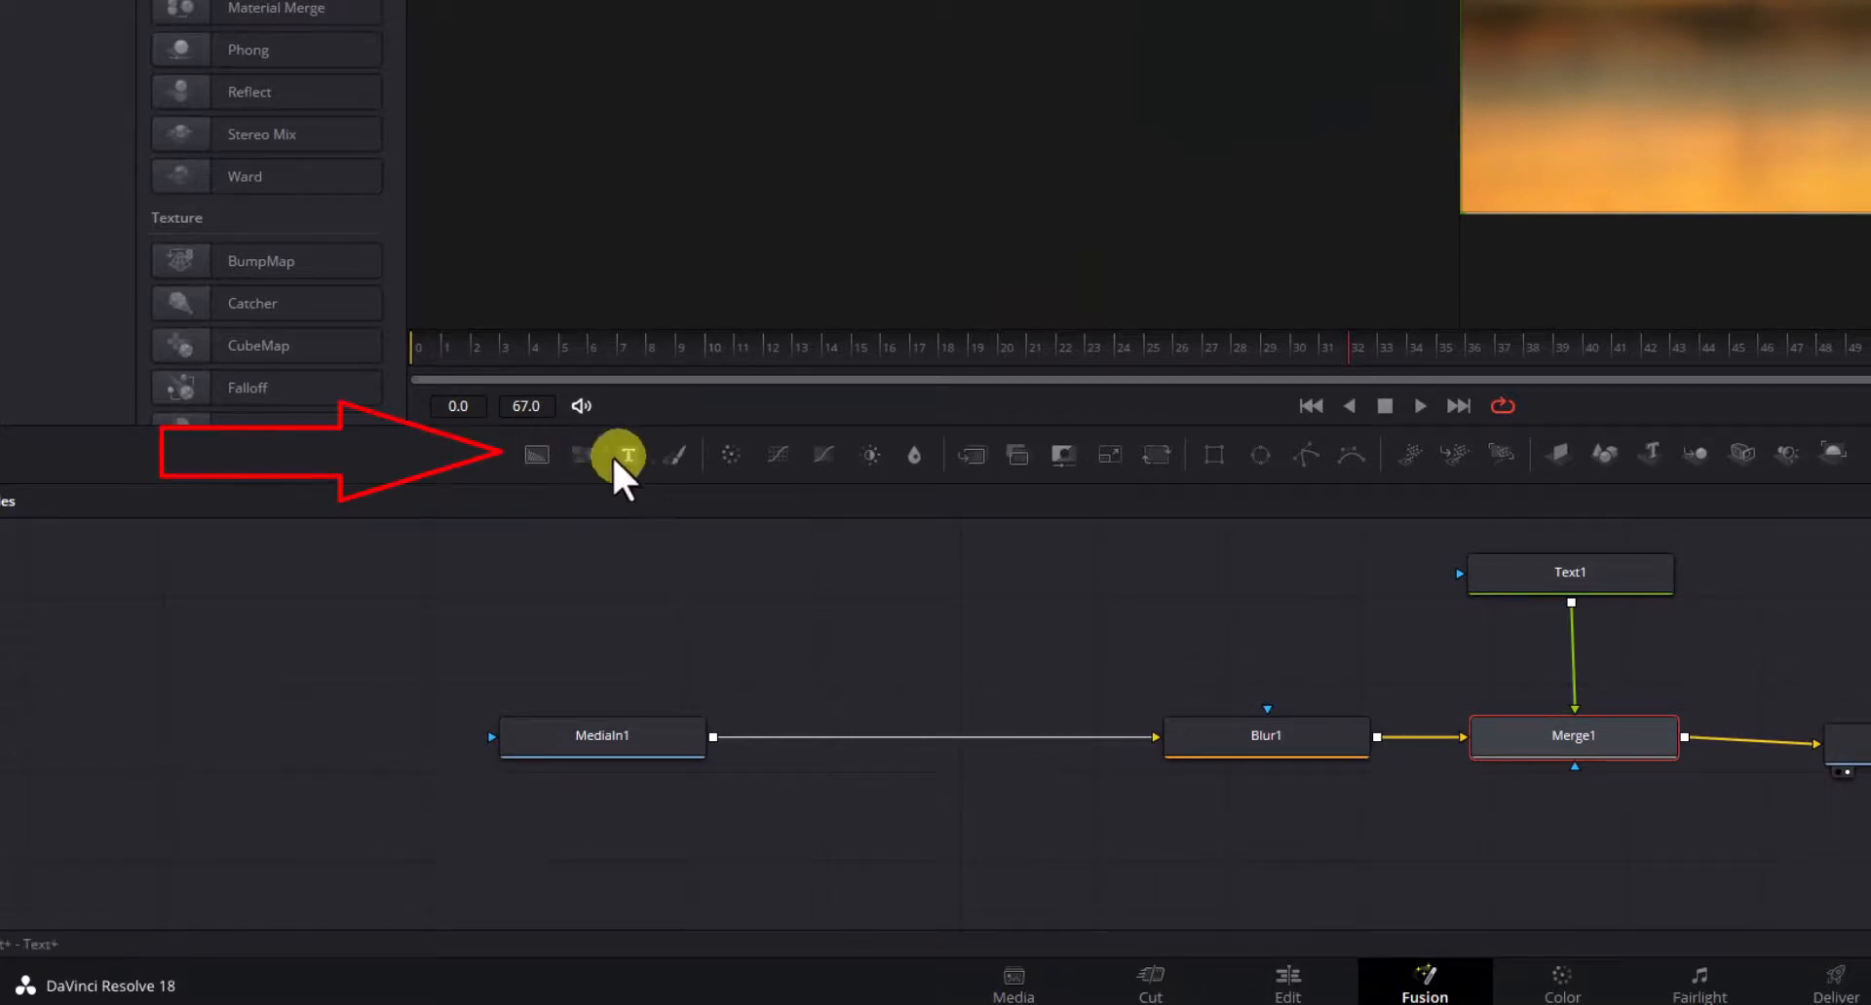
left_click_drag(548, 458, 1021, 592)
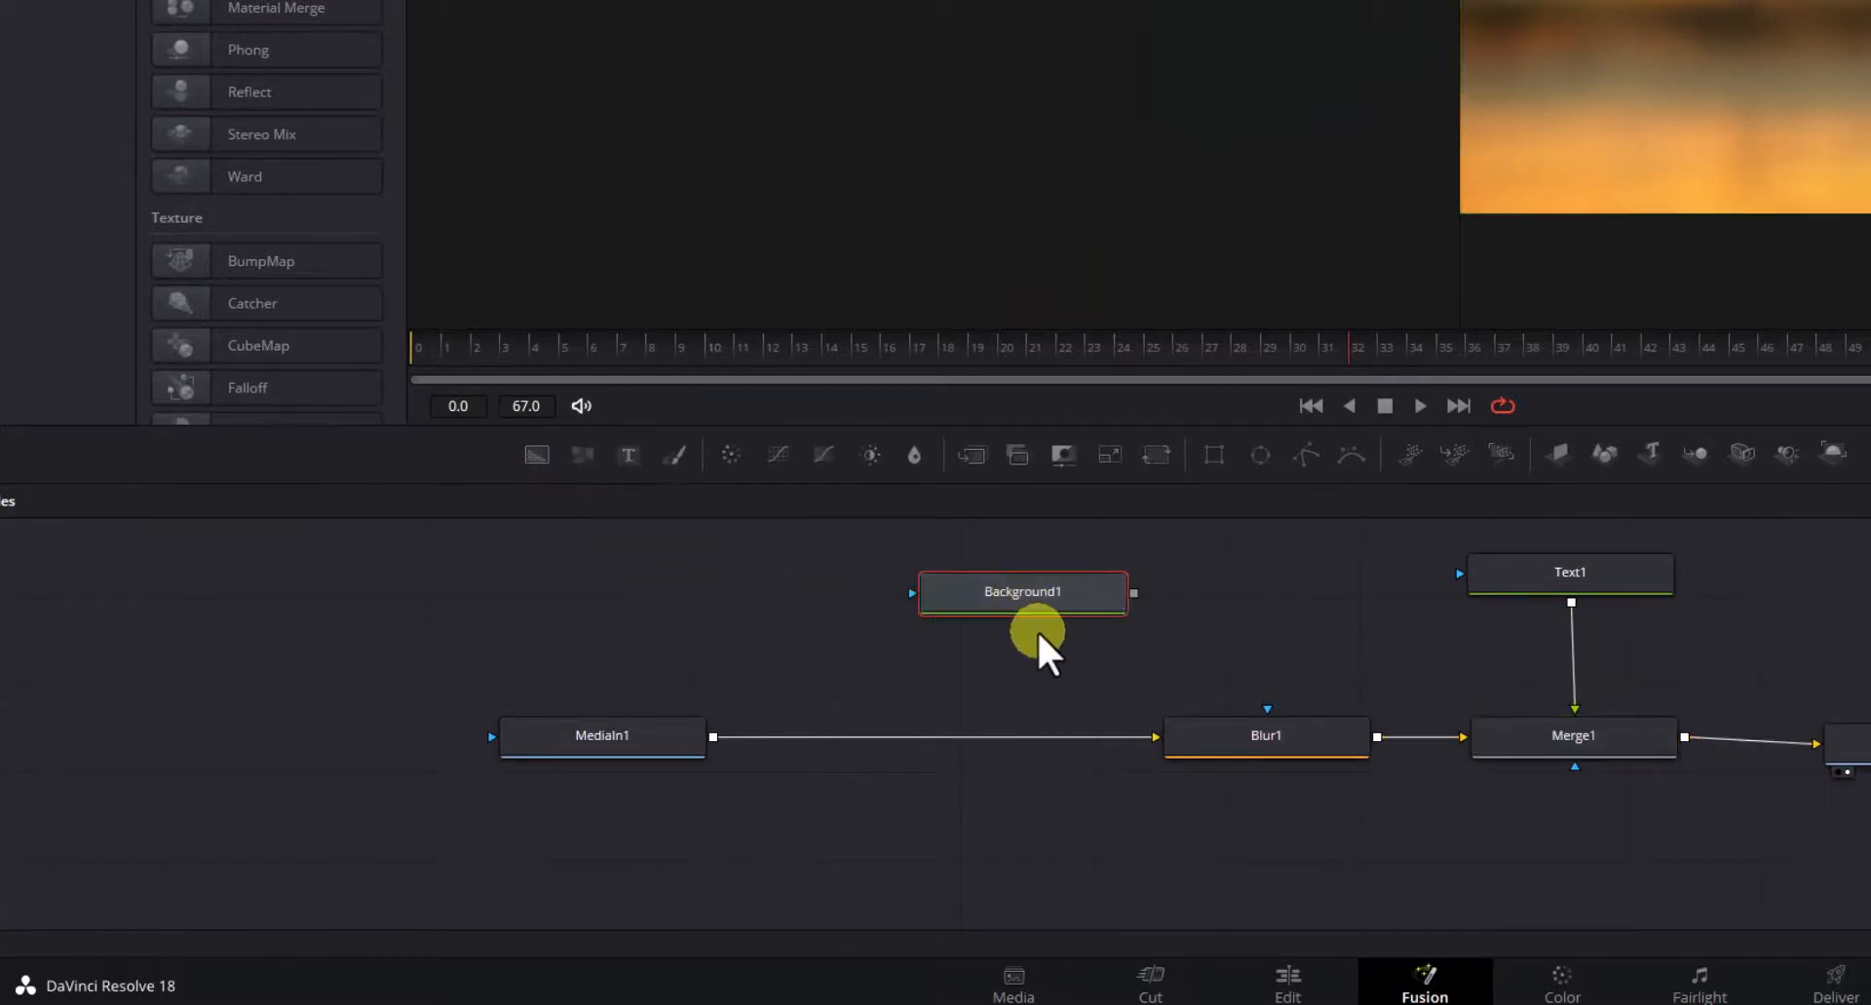
left_click_drag(1223, 721, 932, 733)
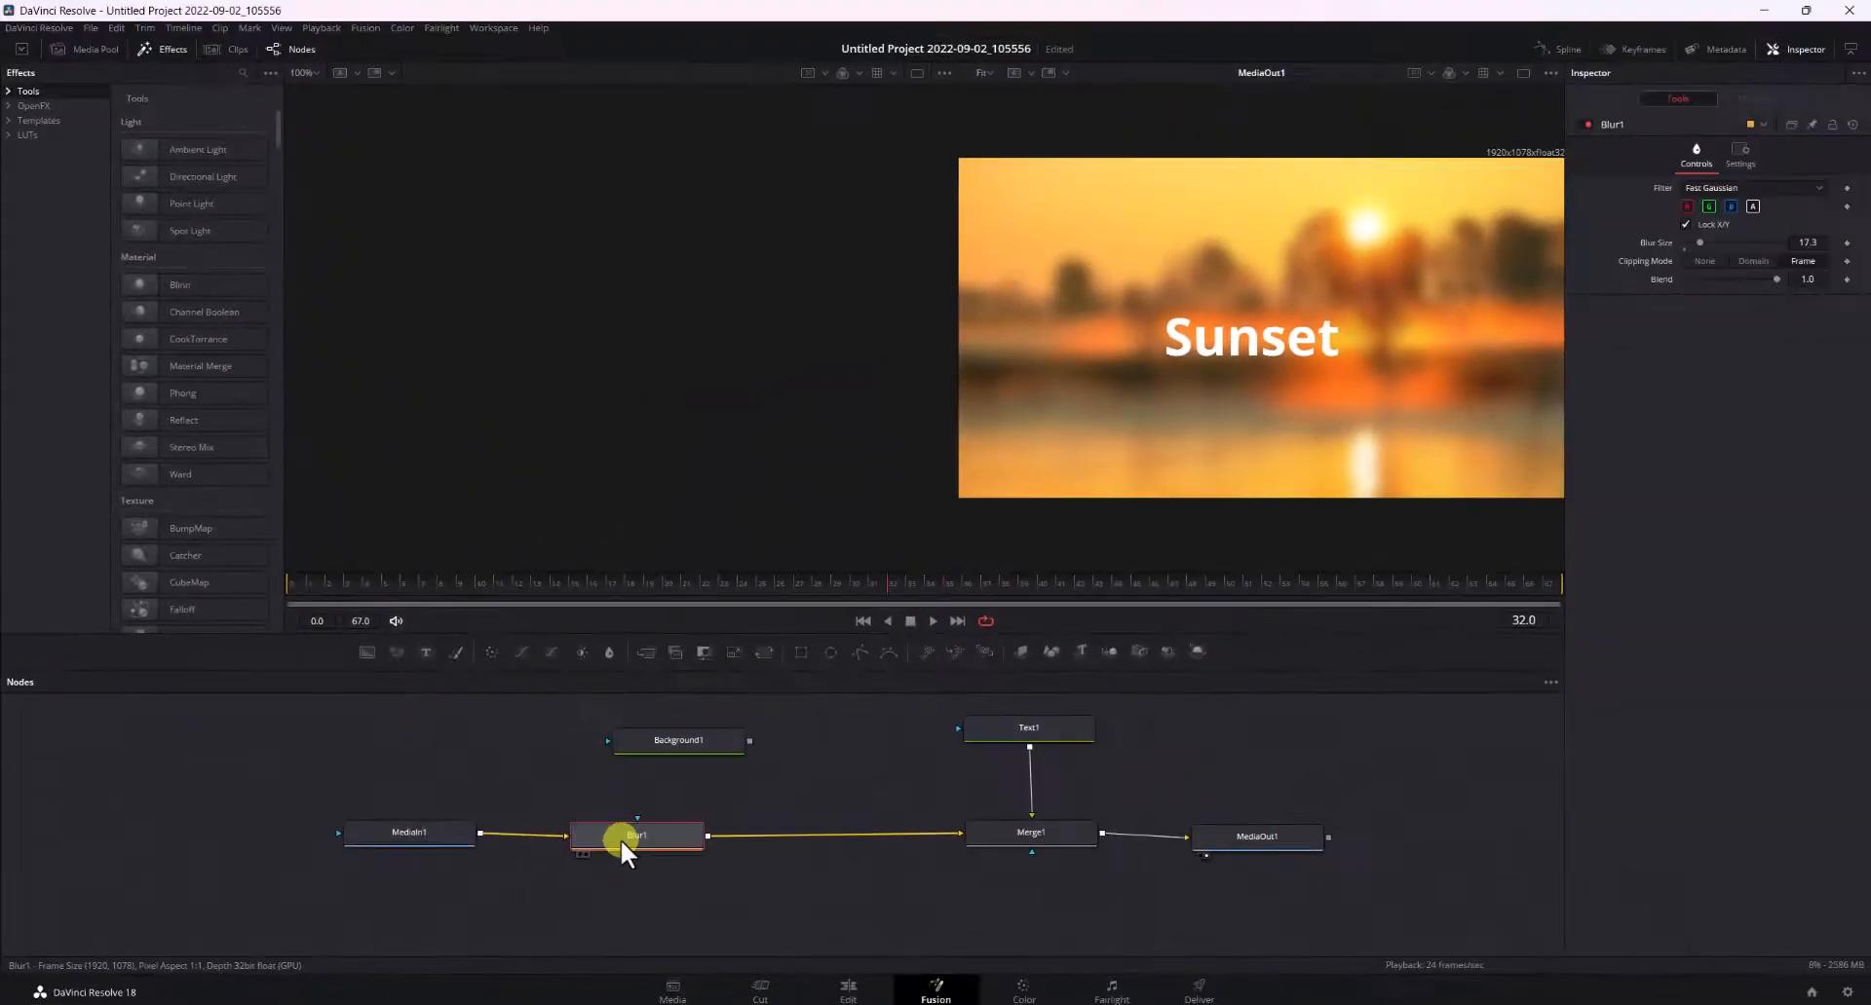
left_click(1059, 598)
left_click_drag(707, 747, 780, 760)
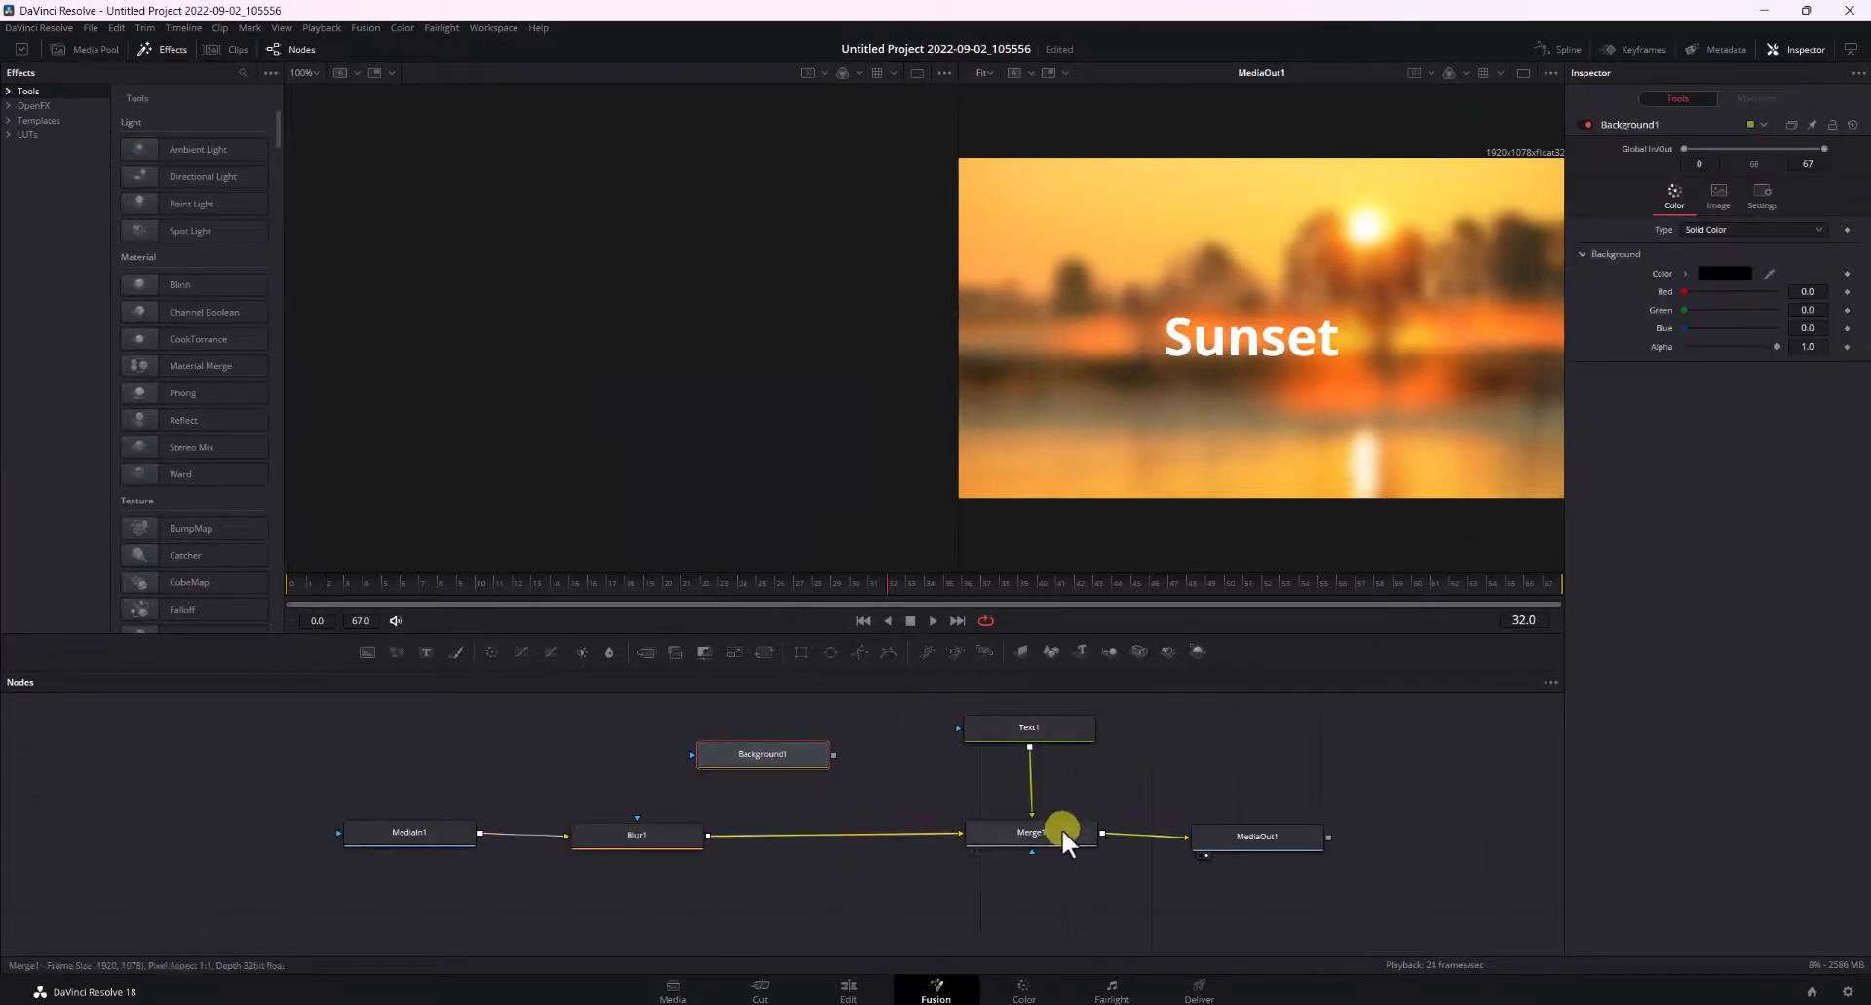
Step: Merge Background1 over Blur1's output through a new Merge2 node, and align Background1, Text1 and MediaOut1 with their merges
left_click_drag(786, 753, 705, 833)
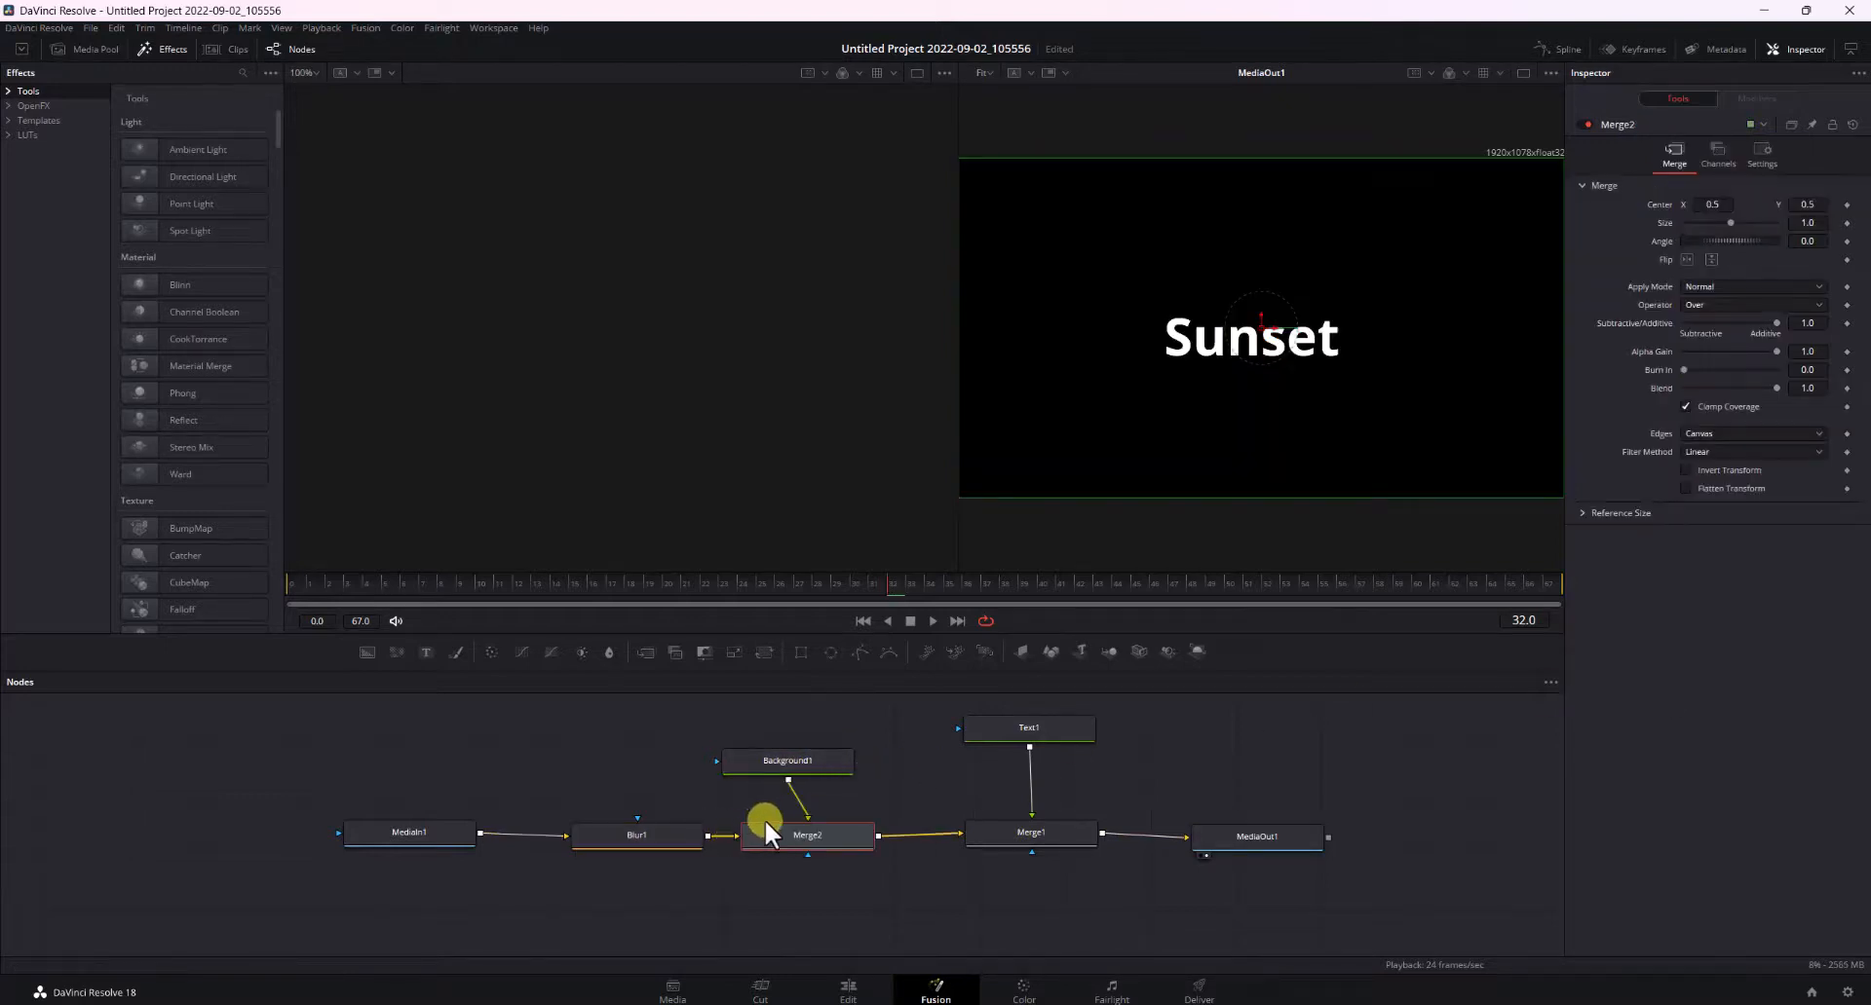
left_click_drag(800, 770, 816, 758)
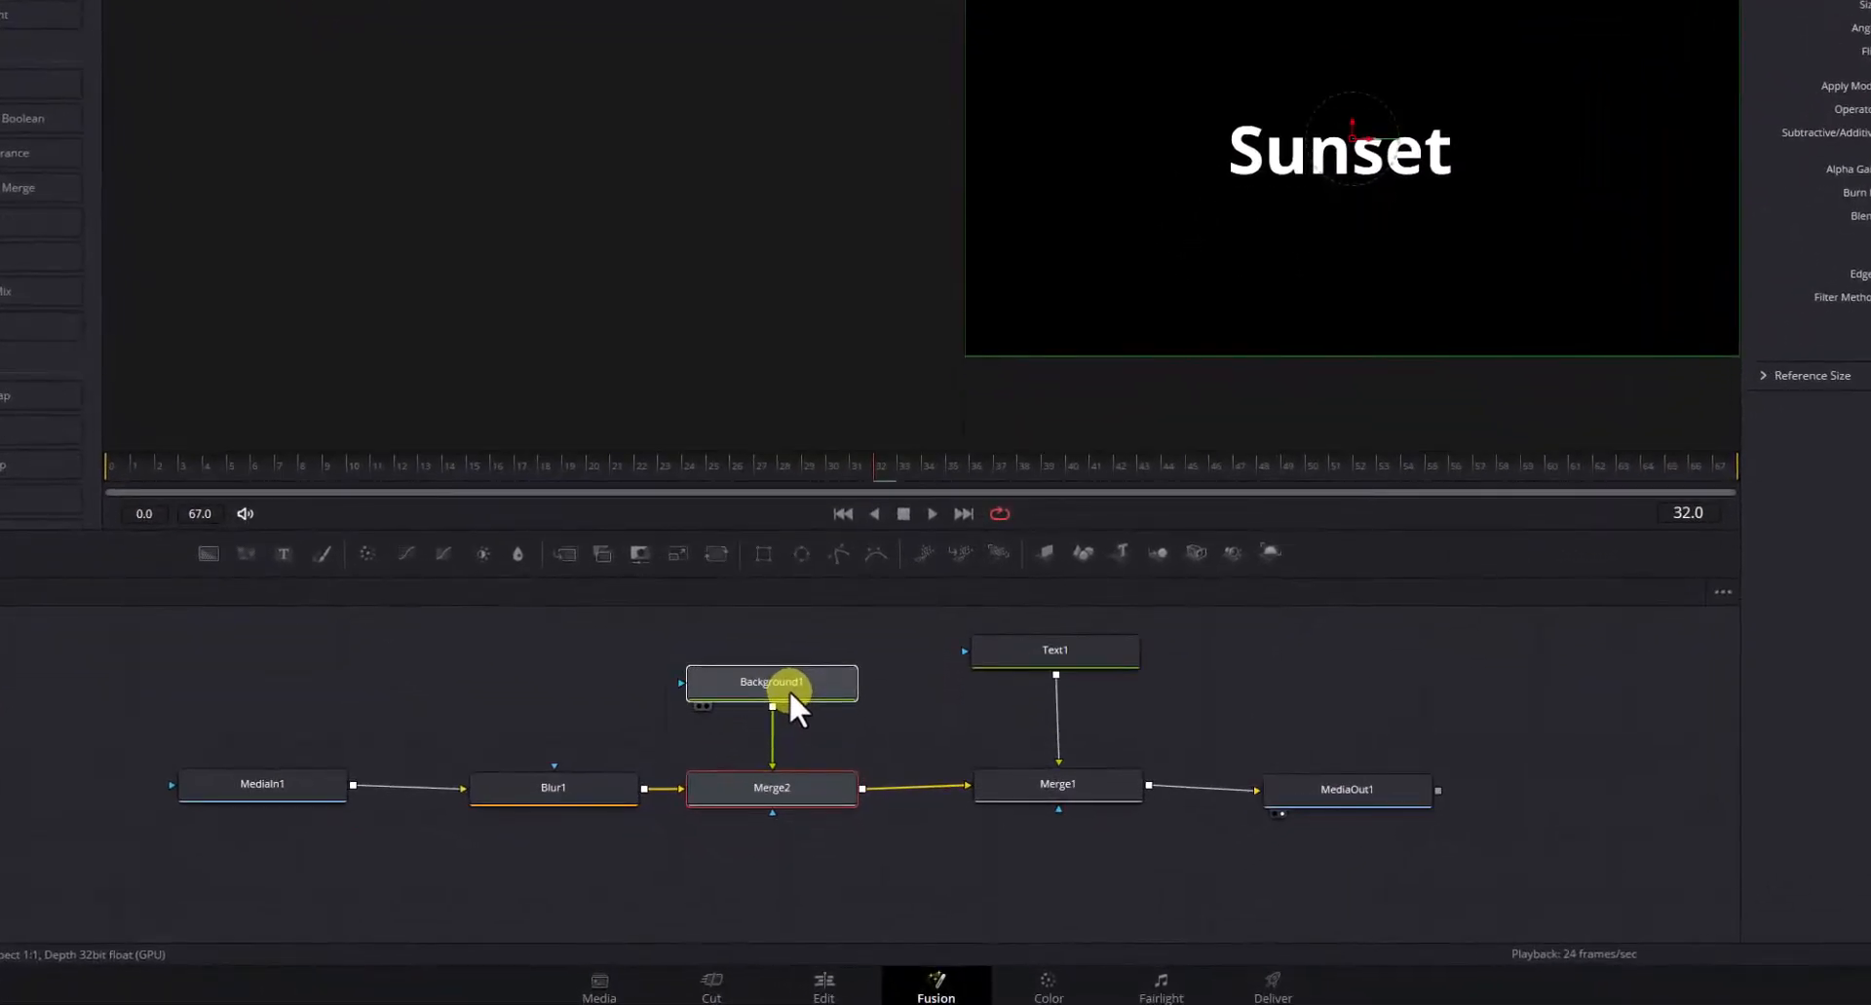
left_click_drag(1035, 653, 1081, 682)
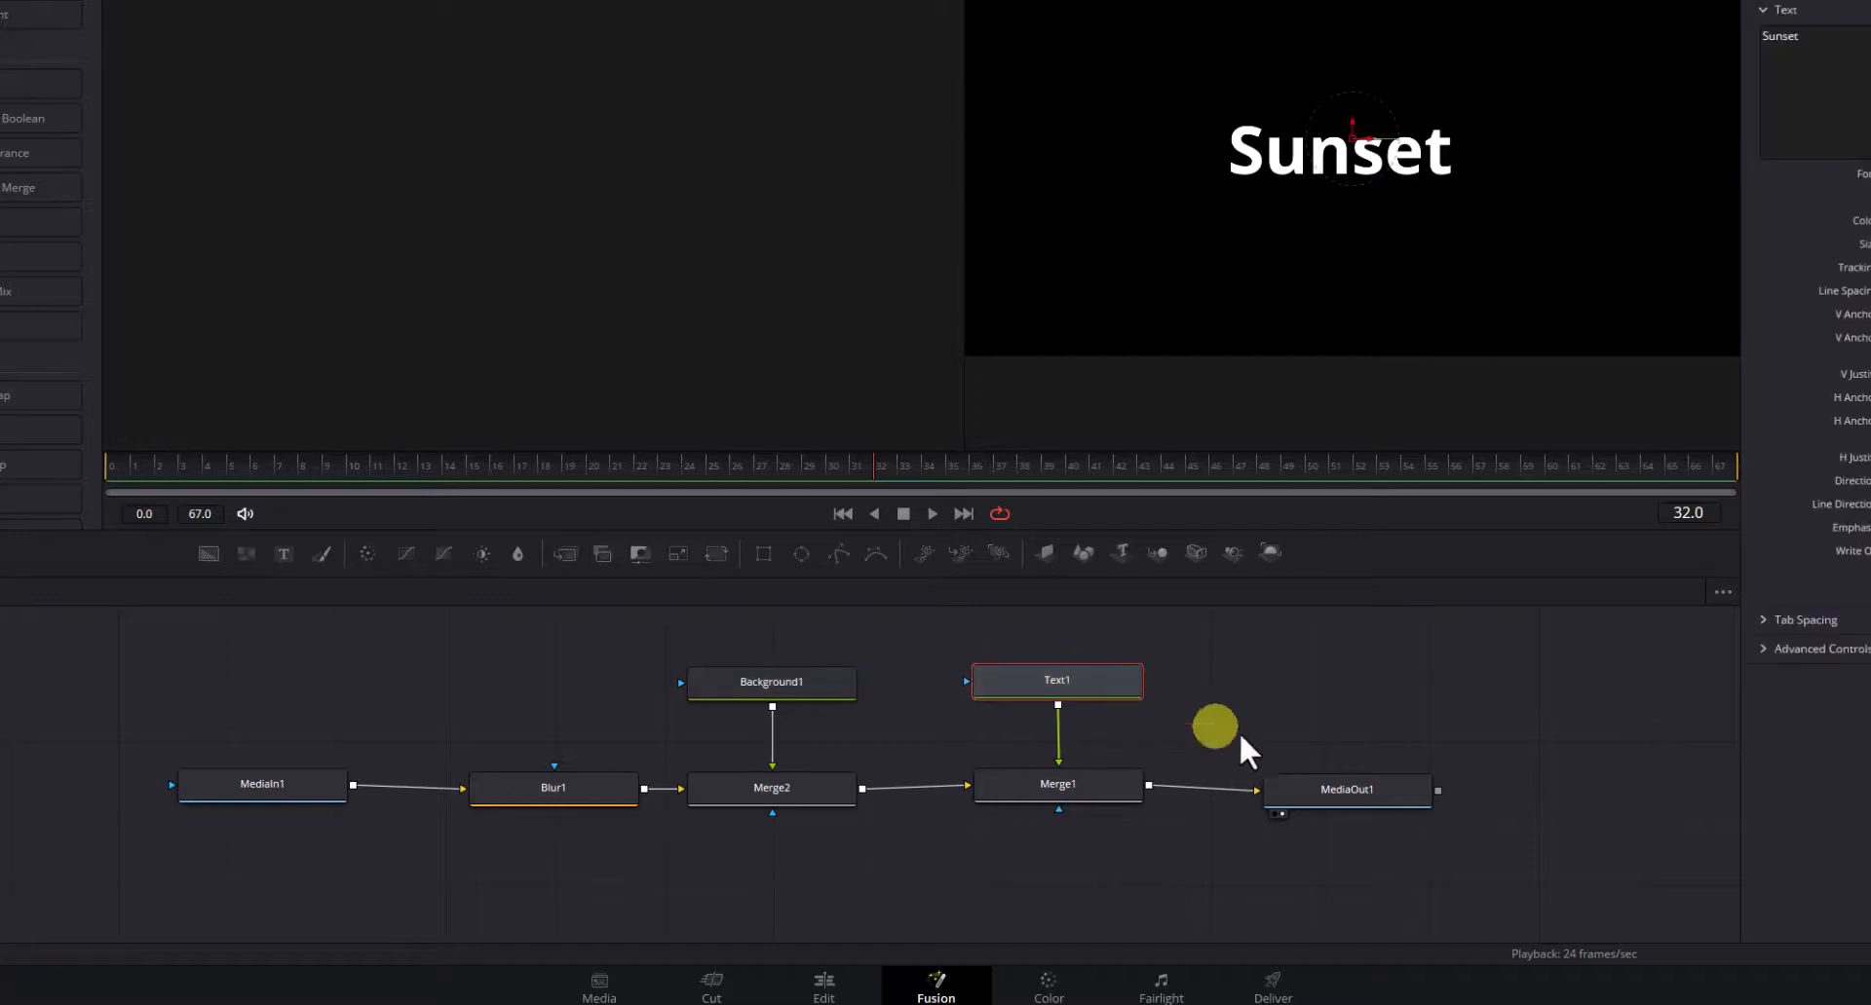
left_click_drag(1346, 789, 1358, 774)
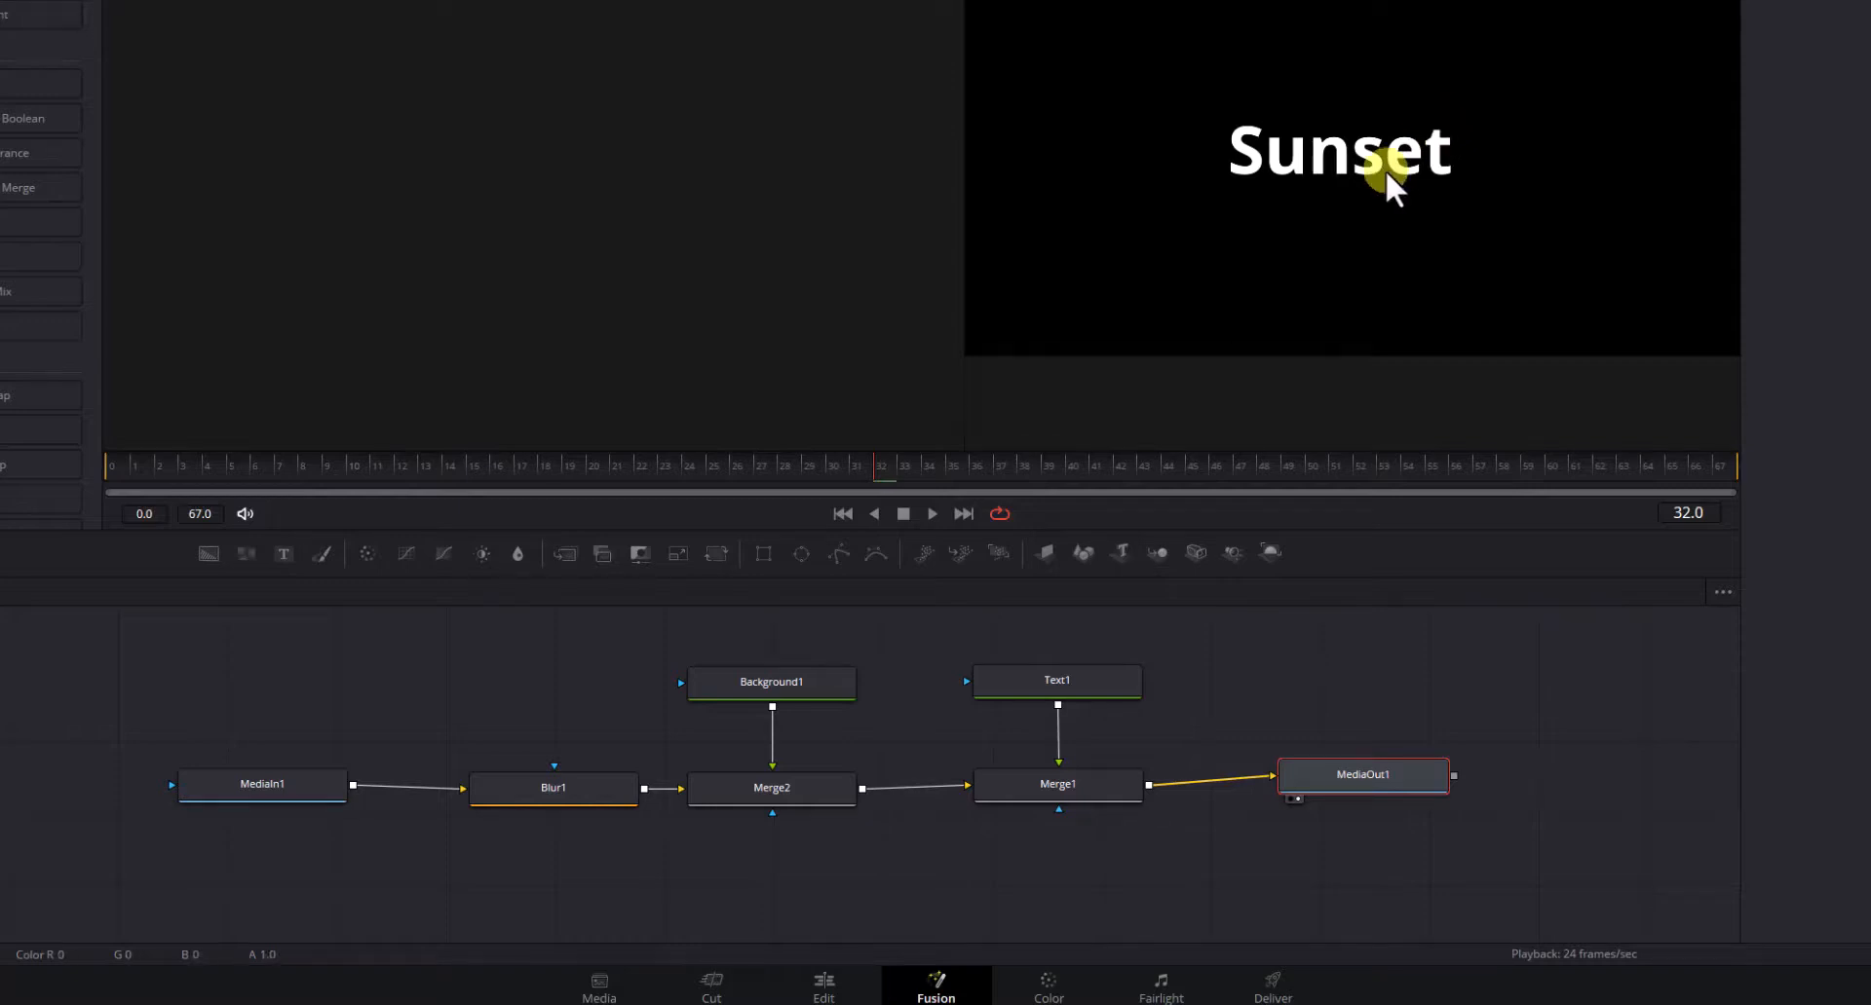
Step: Set Background1's alpha to 0.528 and mask it with a Rectangle node placed directly above it
left_click(789, 692)
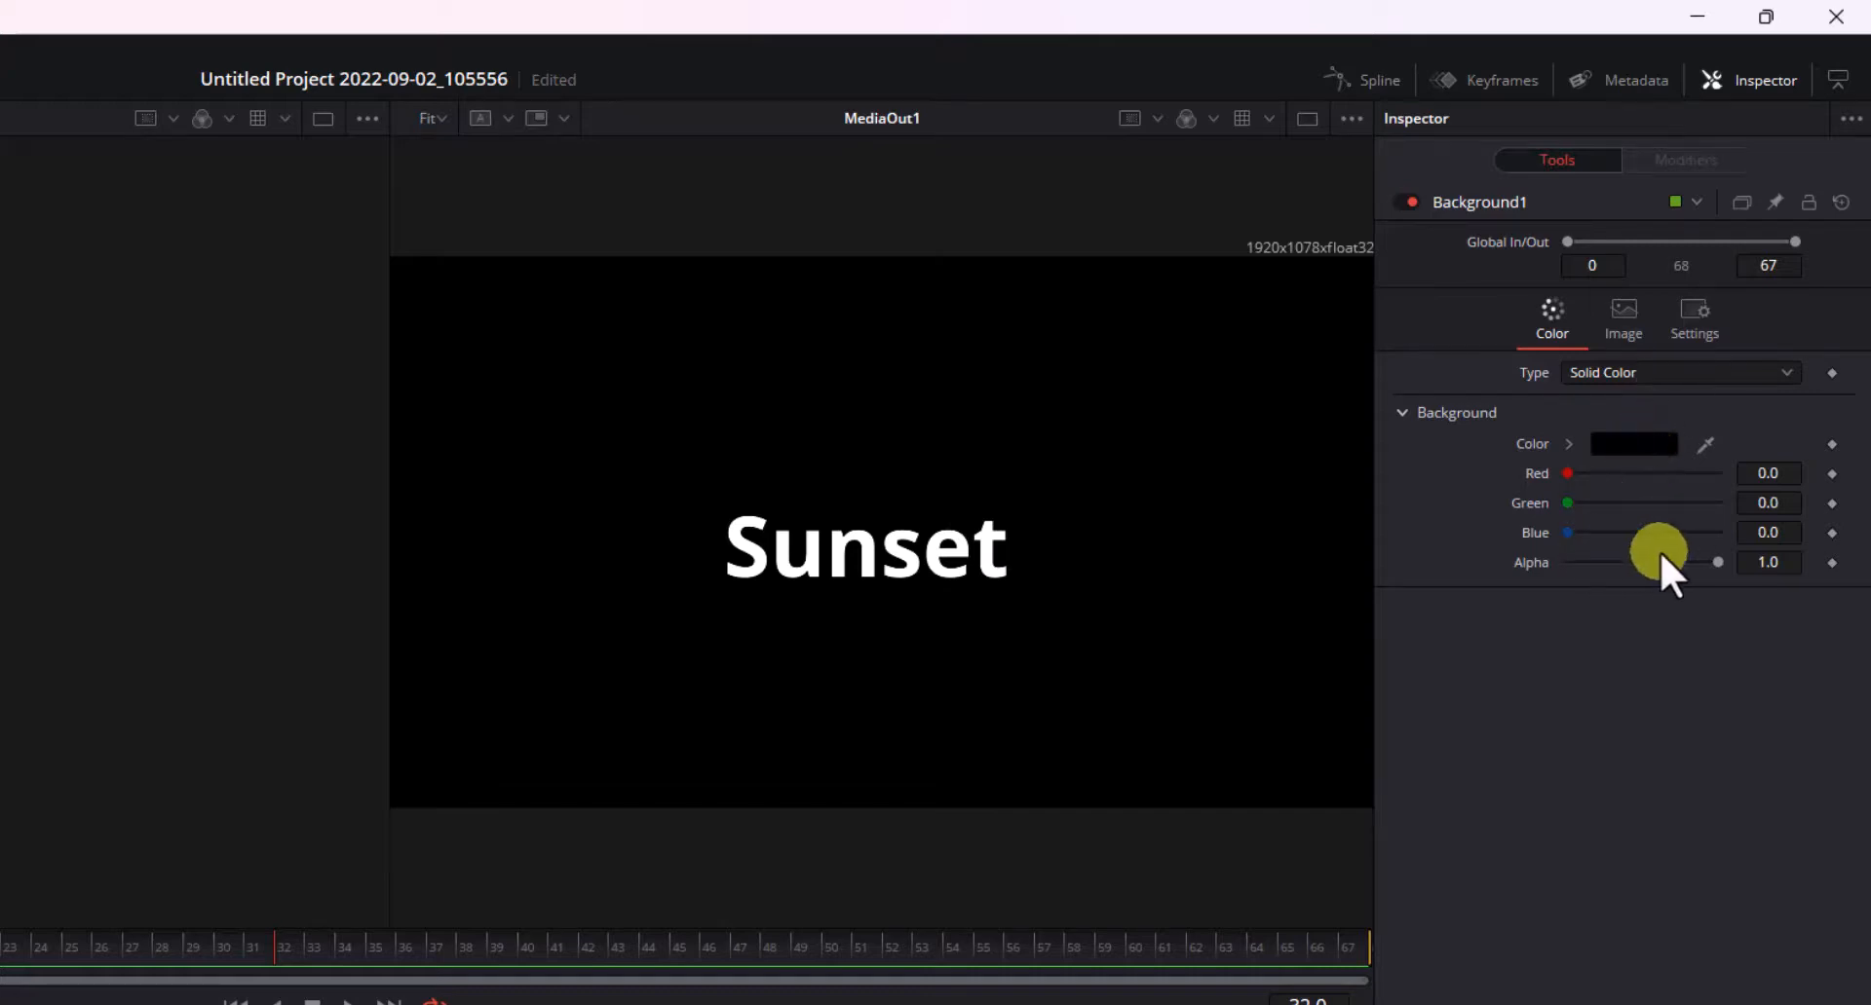
left_click_drag(1712, 563, 1650, 557)
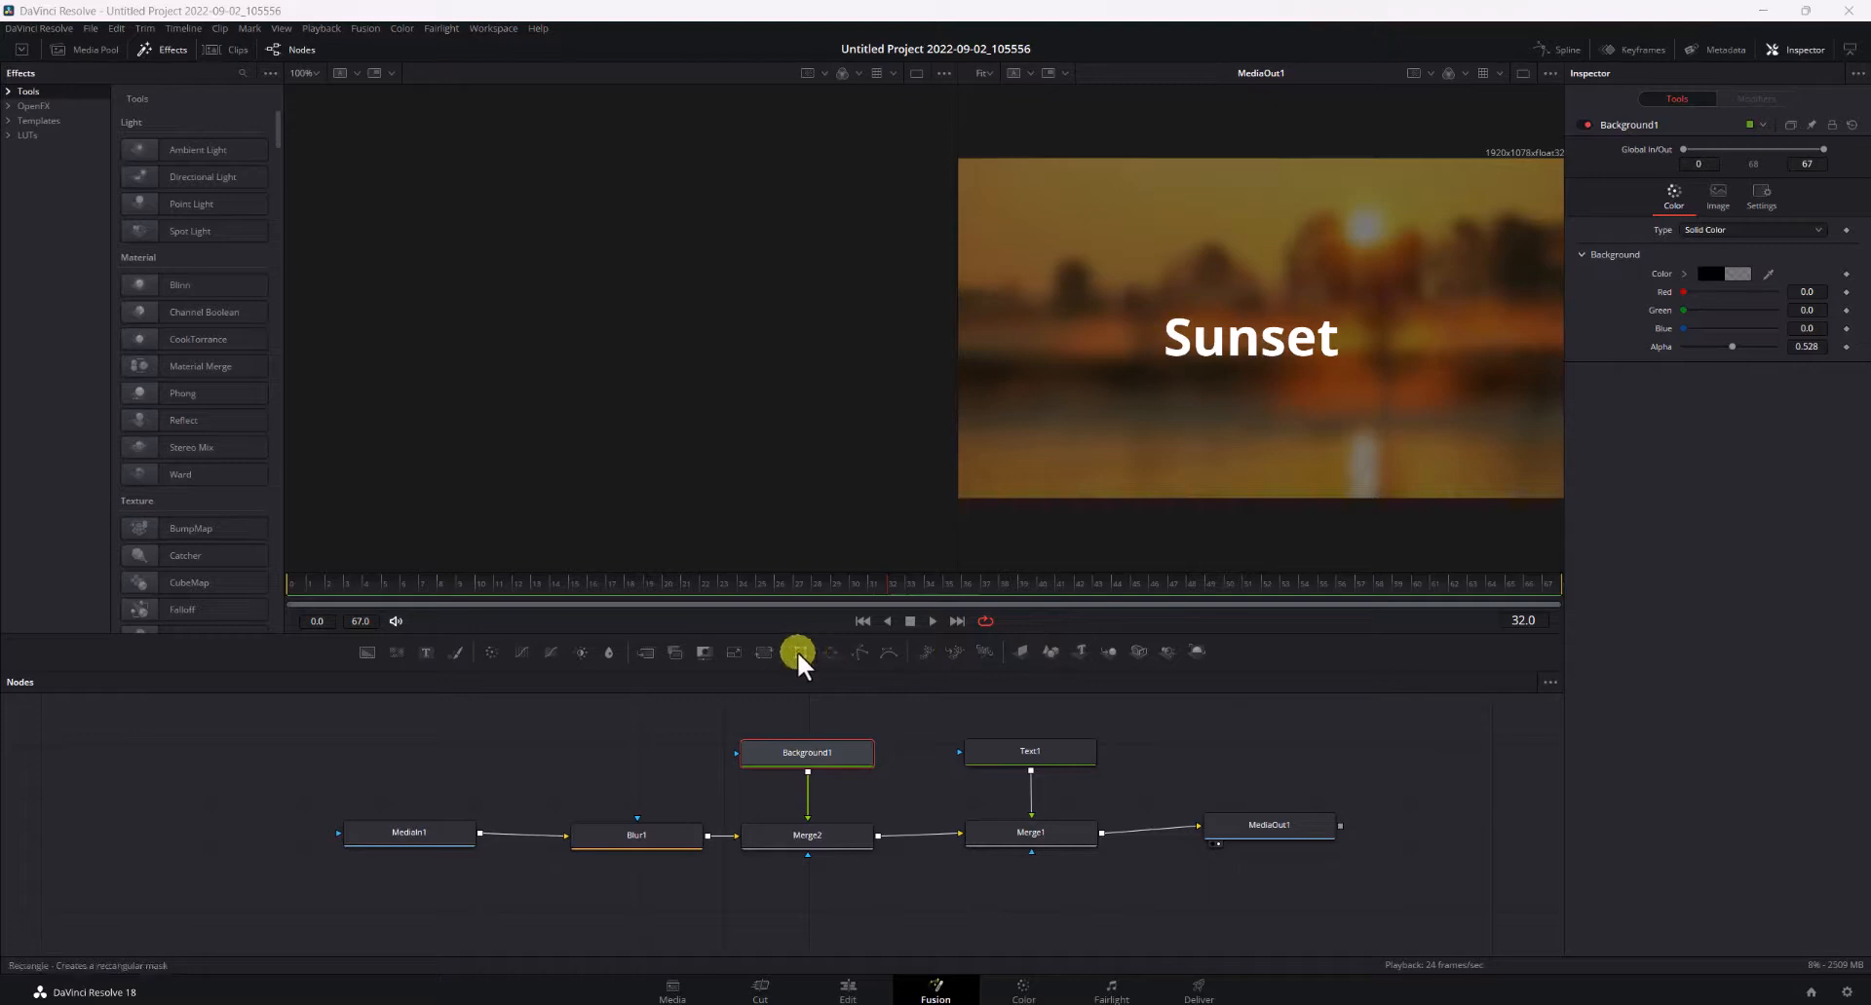
left_click_drag(797, 650, 792, 704)
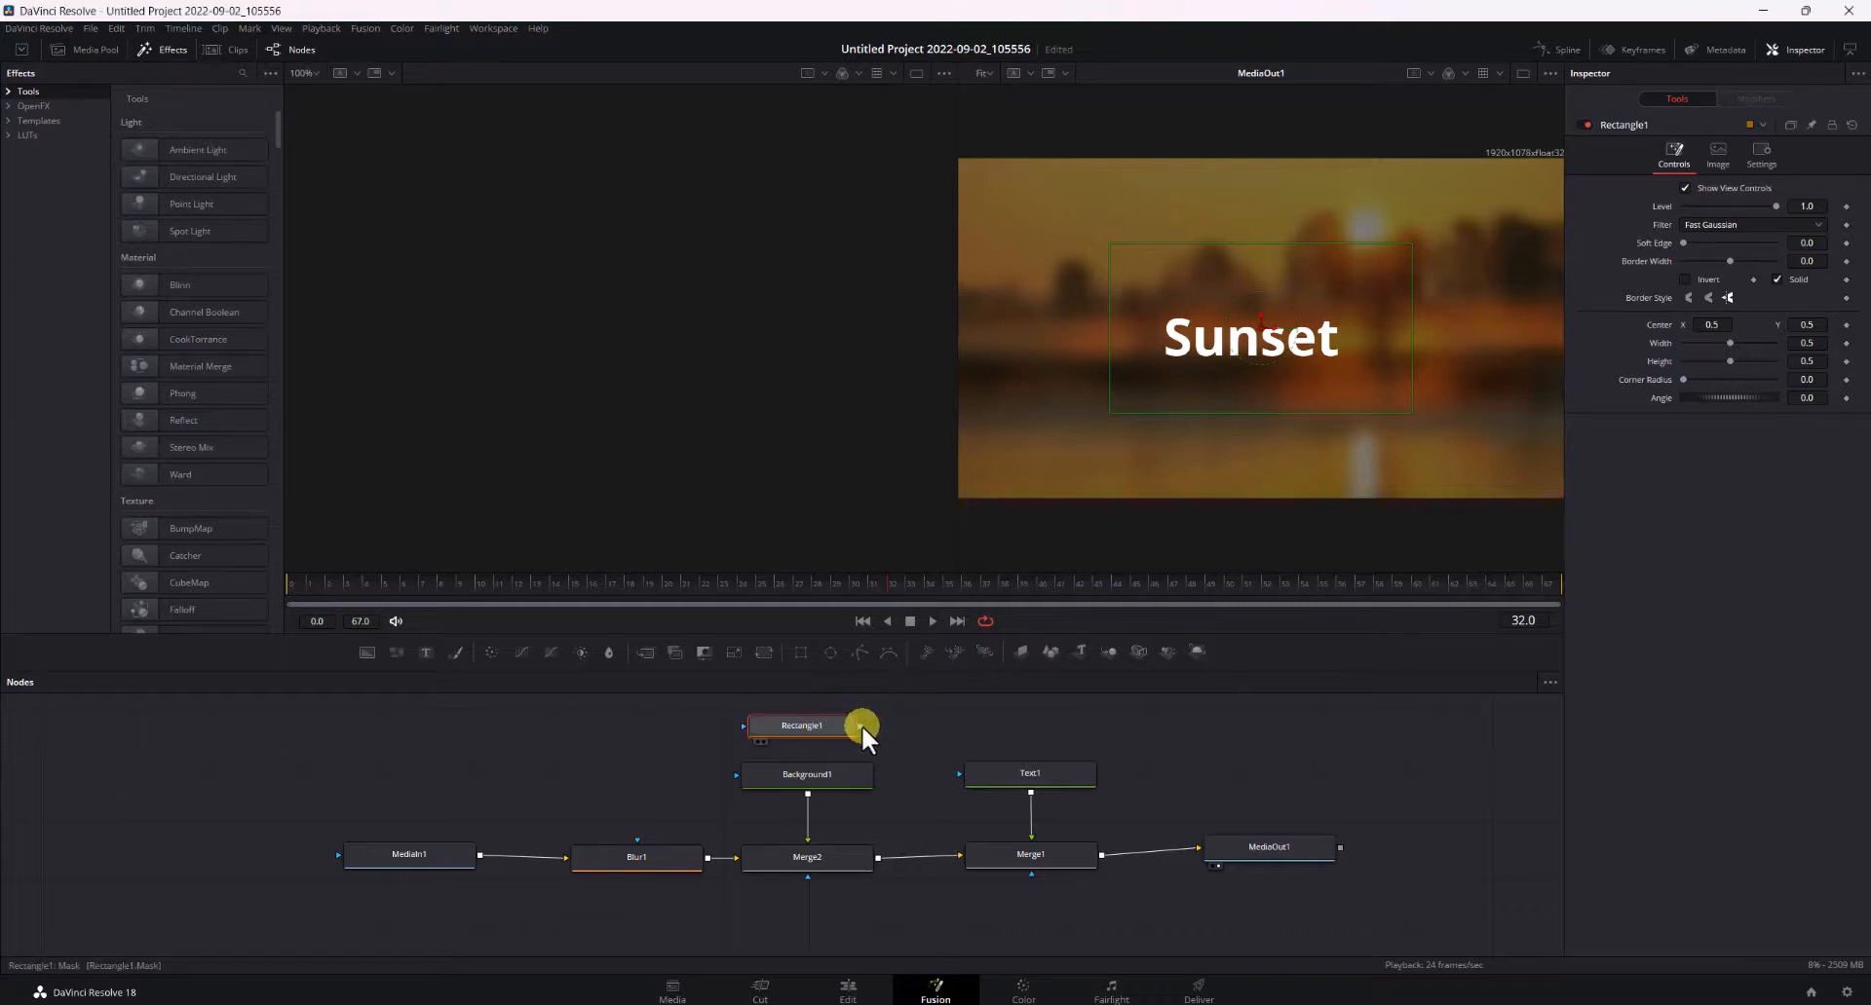
left_click_drag(861, 725, 779, 794)
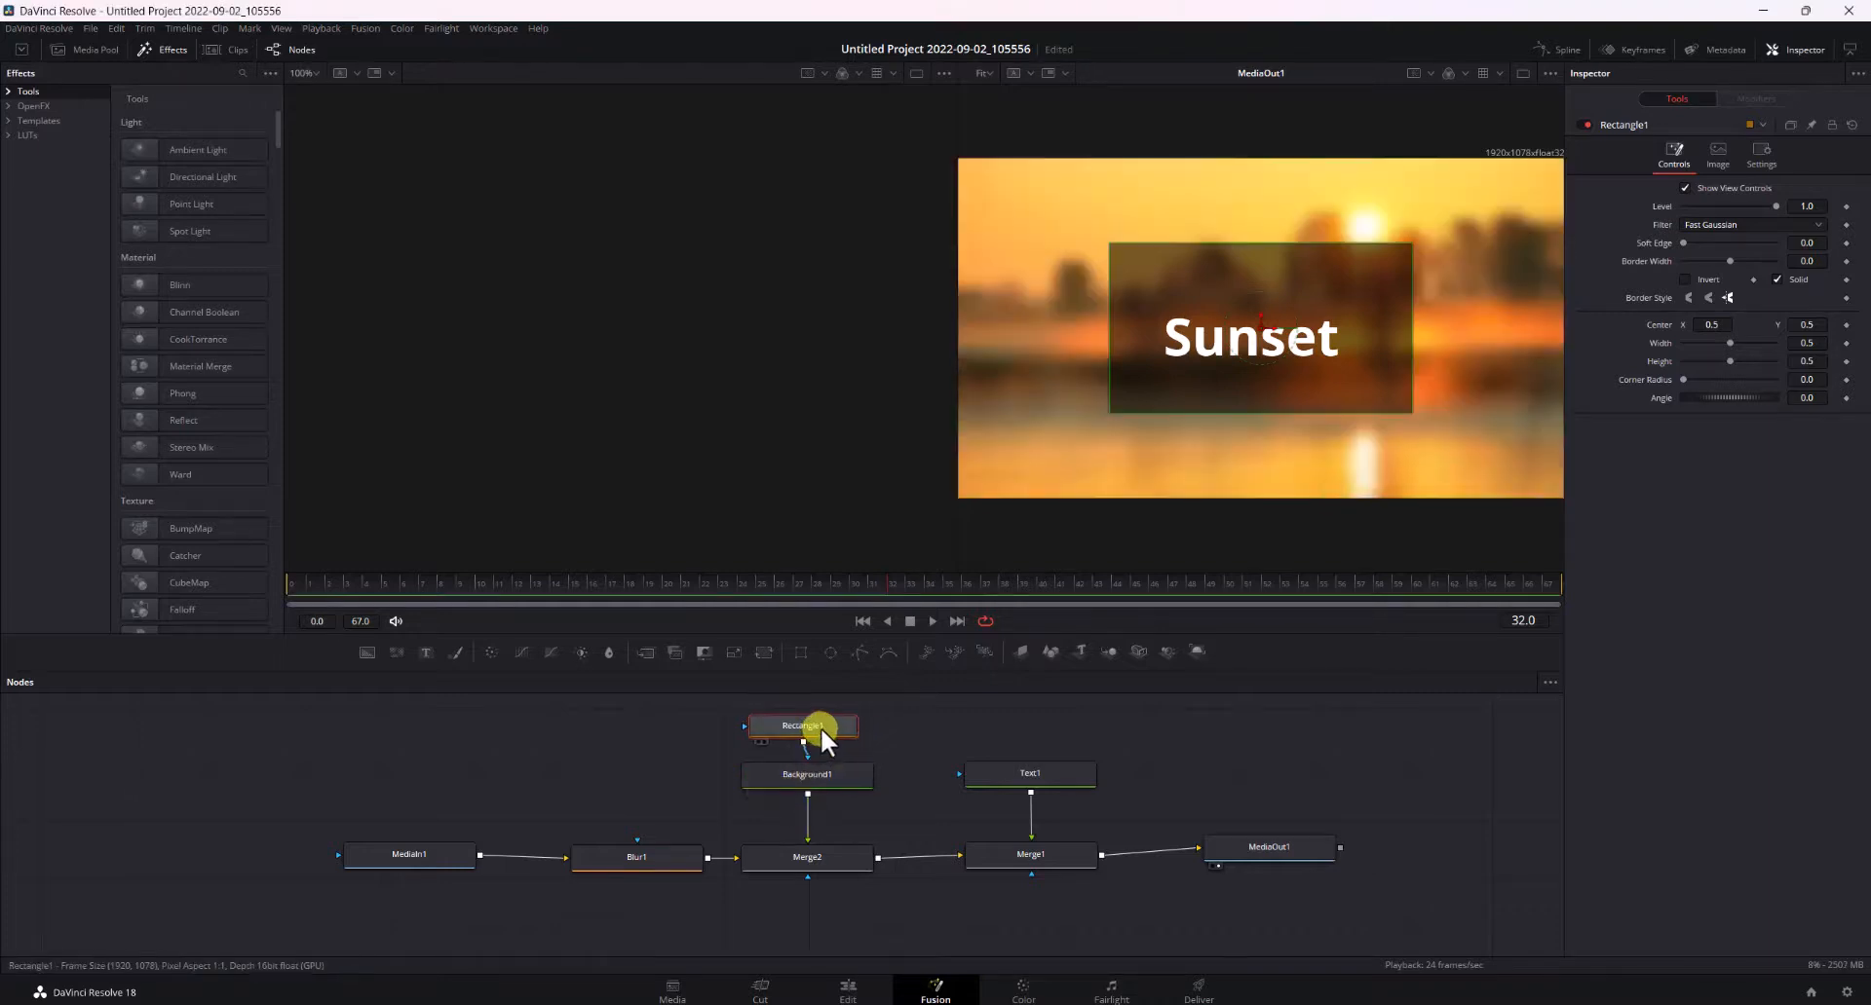
left_click_drag(820, 727, 828, 713)
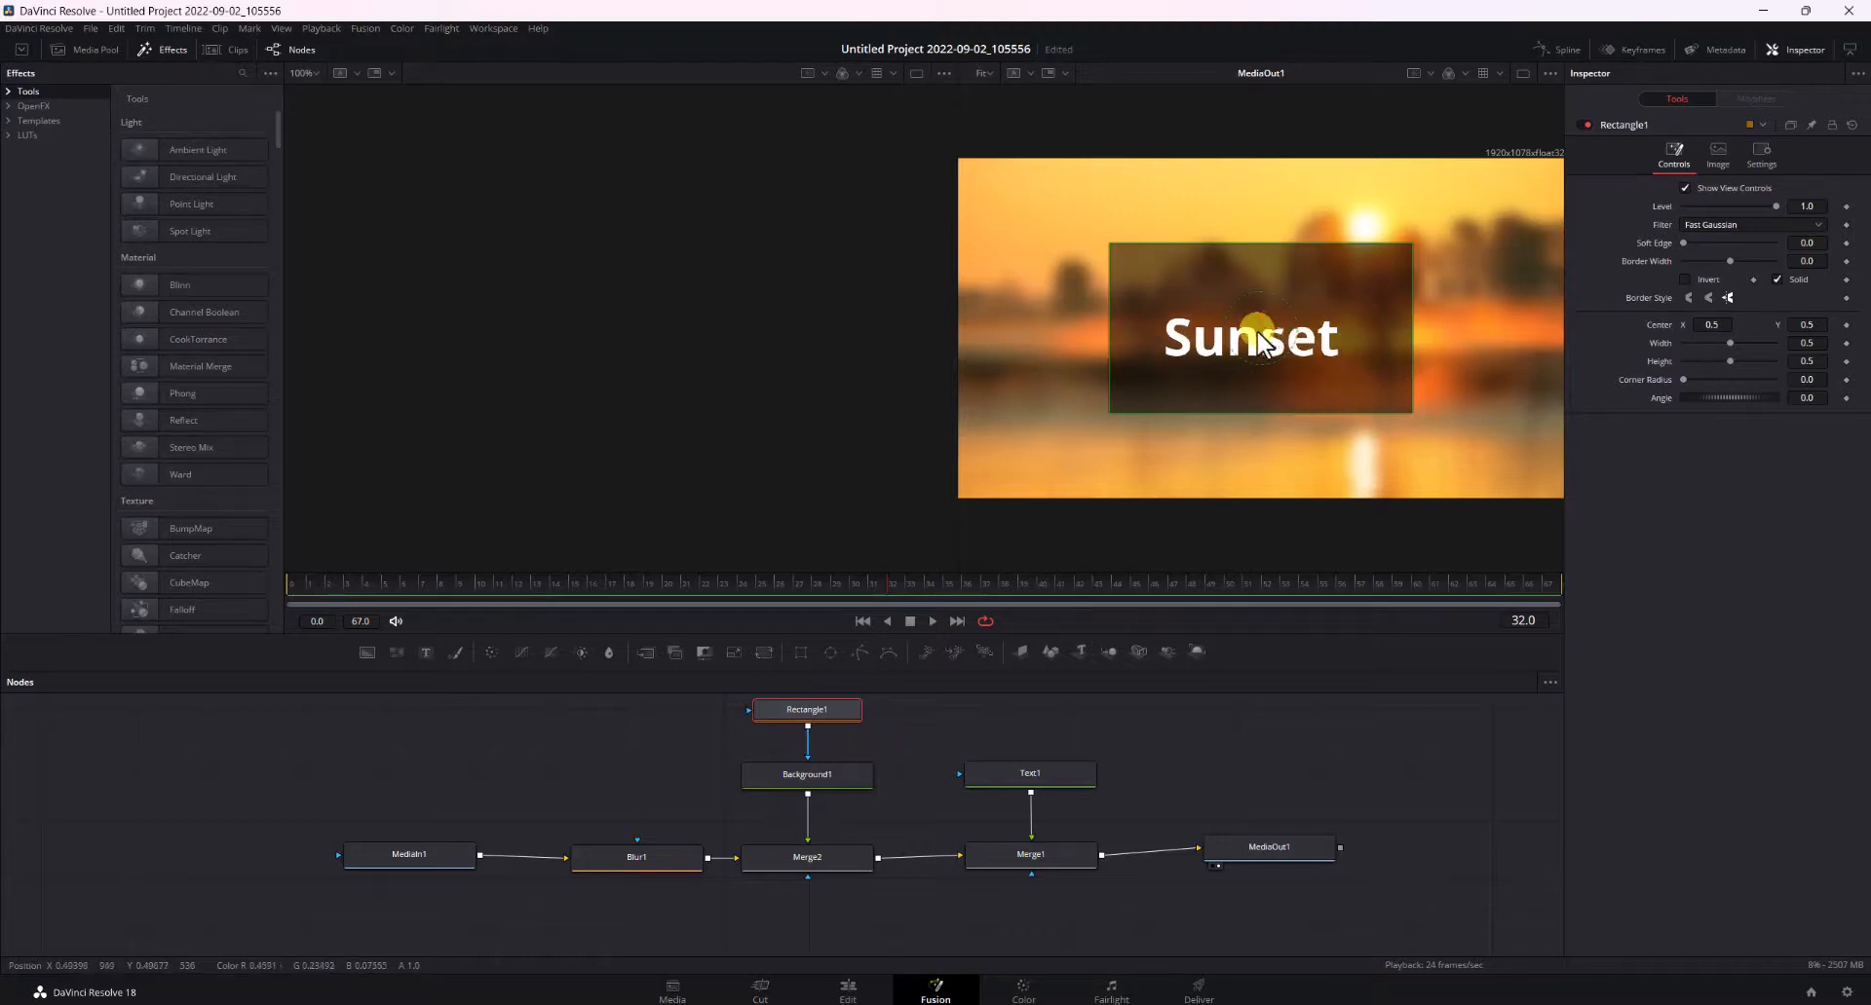
Step: Shift Rectangle1 slightly down over the title and set its border width to -0.109, soft edge to 0.0488 and level to 0.795
left_click_drag(1256, 341, 1260, 338)
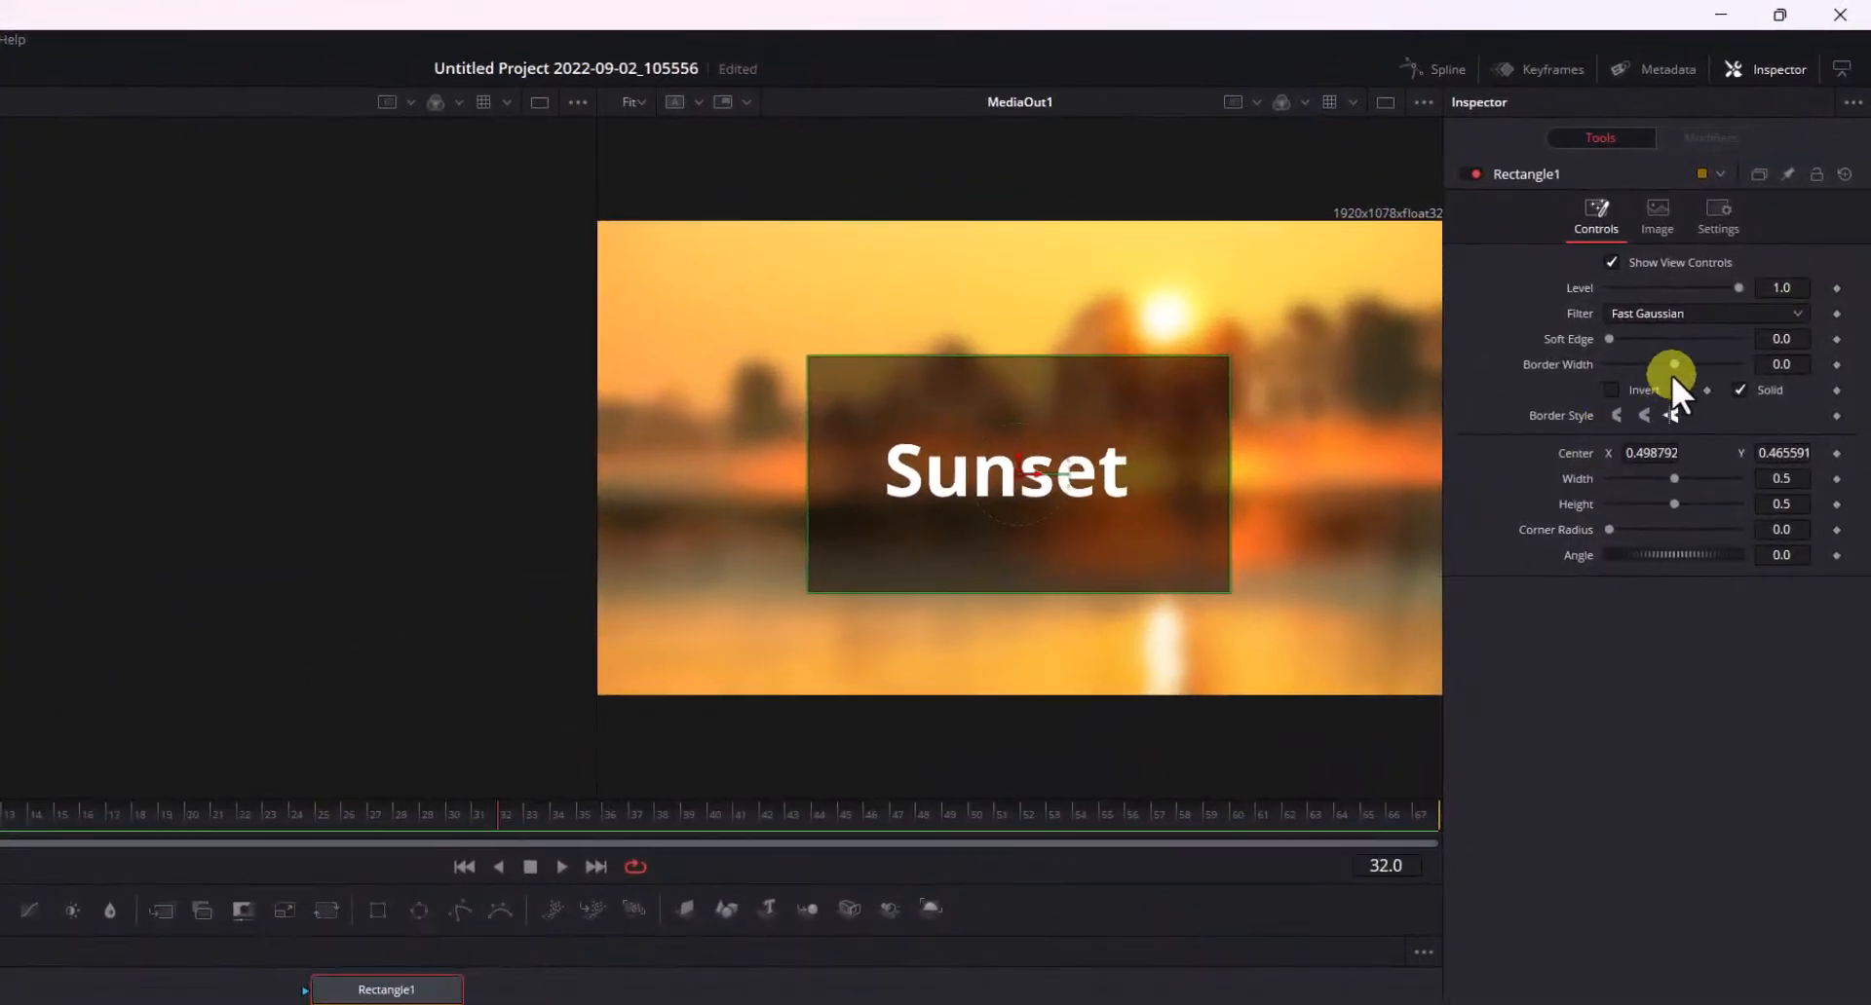
left_click_drag(1672, 366, 1638, 348)
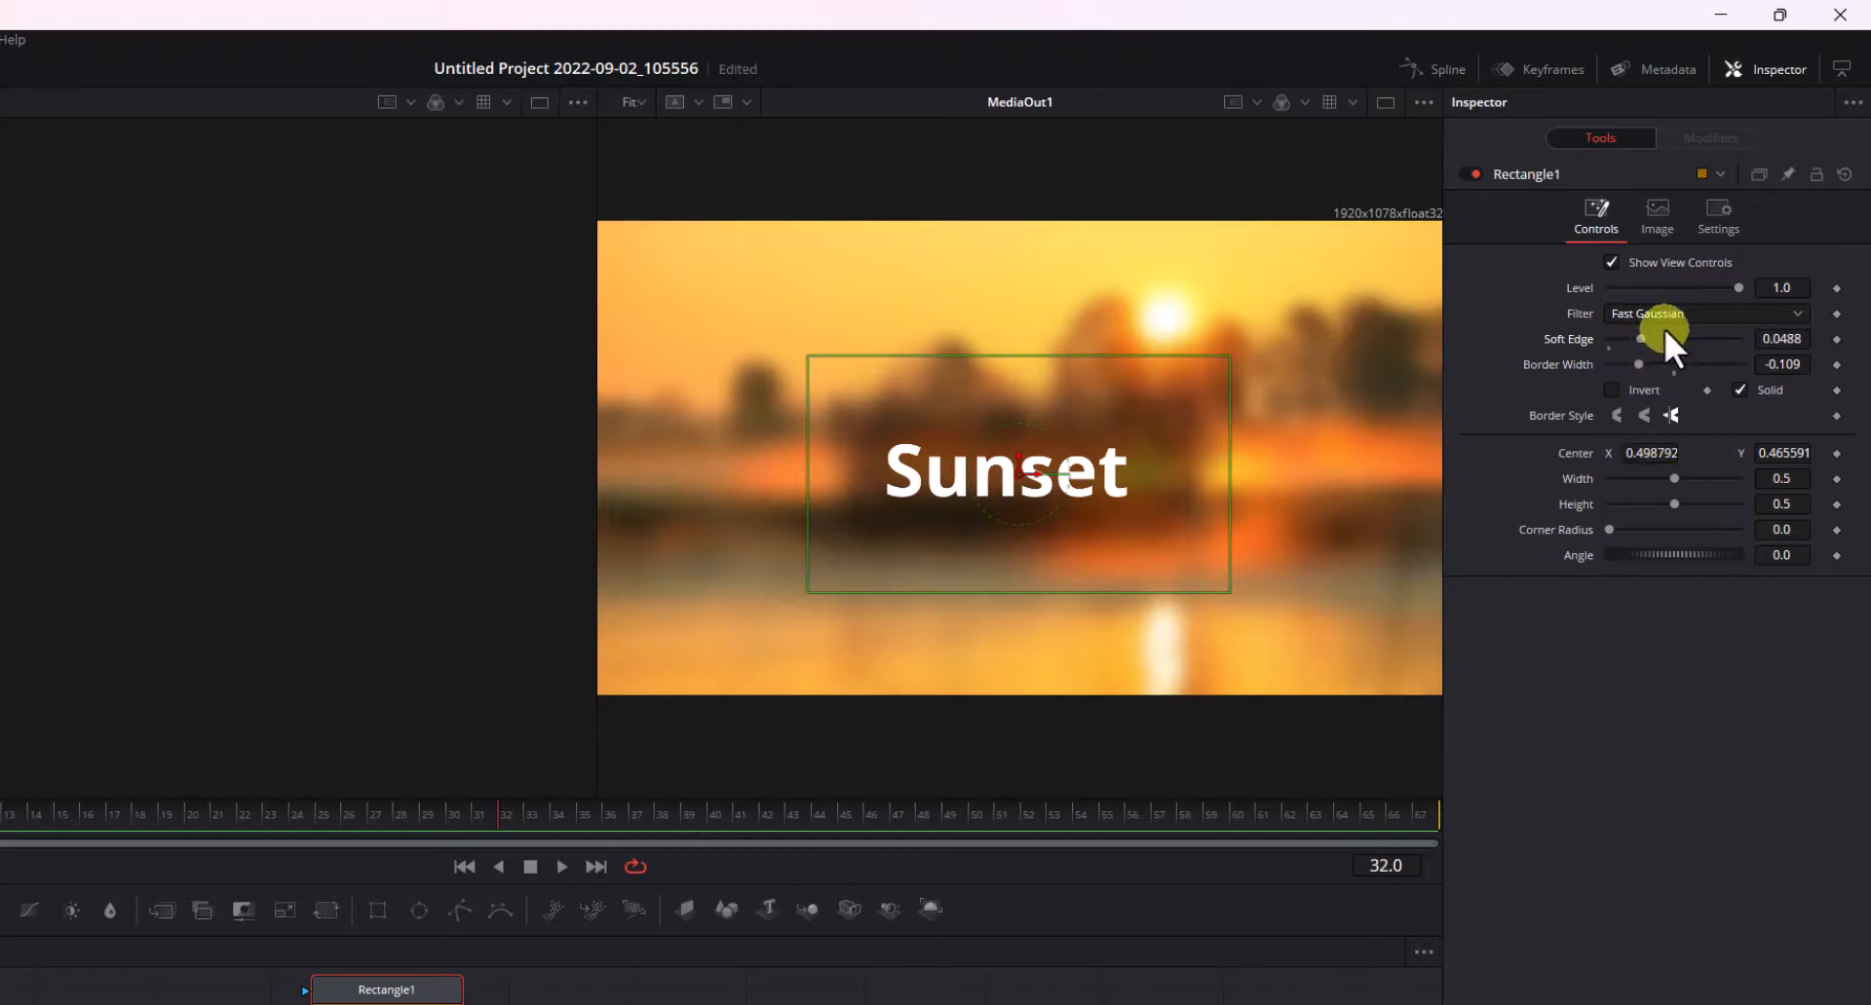
mouse_move(1733, 288)
left_mouse_down()
mouse_move(1683, 296)
mouse_move(1705, 294)
left_mouse_up()
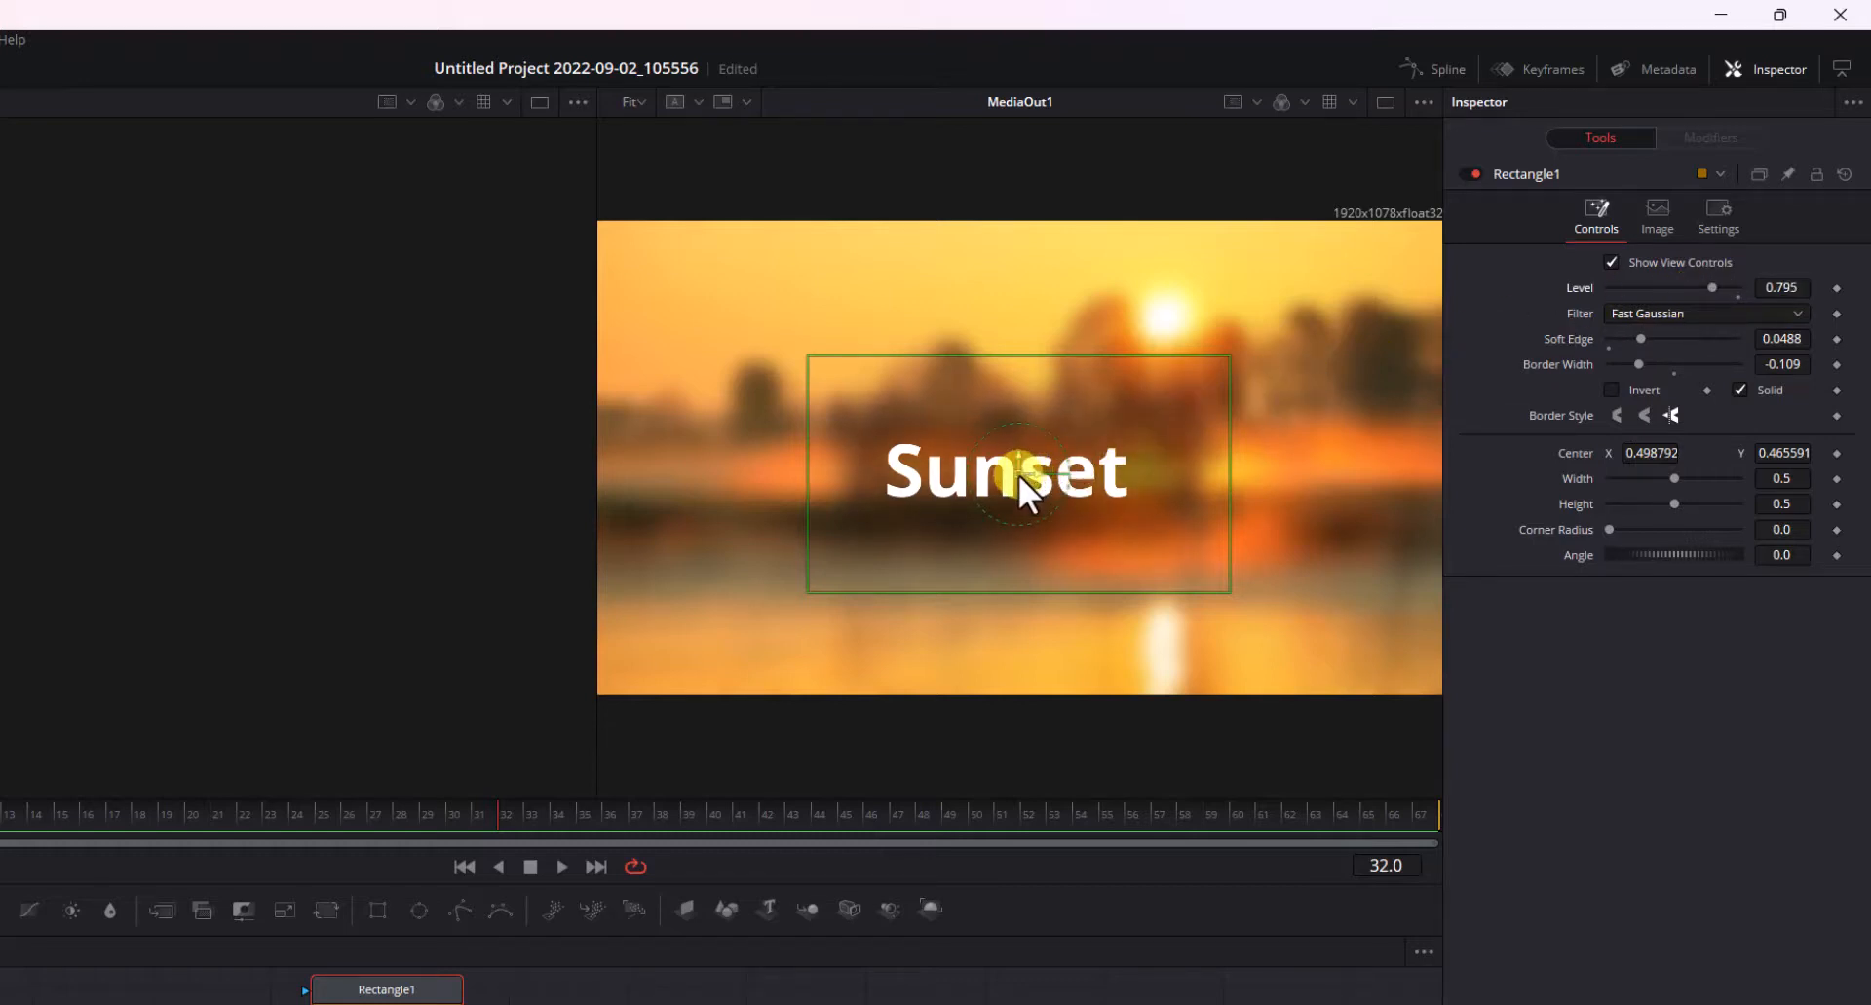
Step: Recenter Rectangle1 behind the "Sunset" text at about X 0.47, Y 0.46 and reduce its height slightly
mouse_move(1019, 475)
left_mouse_down()
mouse_move(1025, 431)
mouse_move(995, 497)
mouse_move(955, 447)
mouse_move(1079, 468)
mouse_move(998, 488)
left_mouse_up()
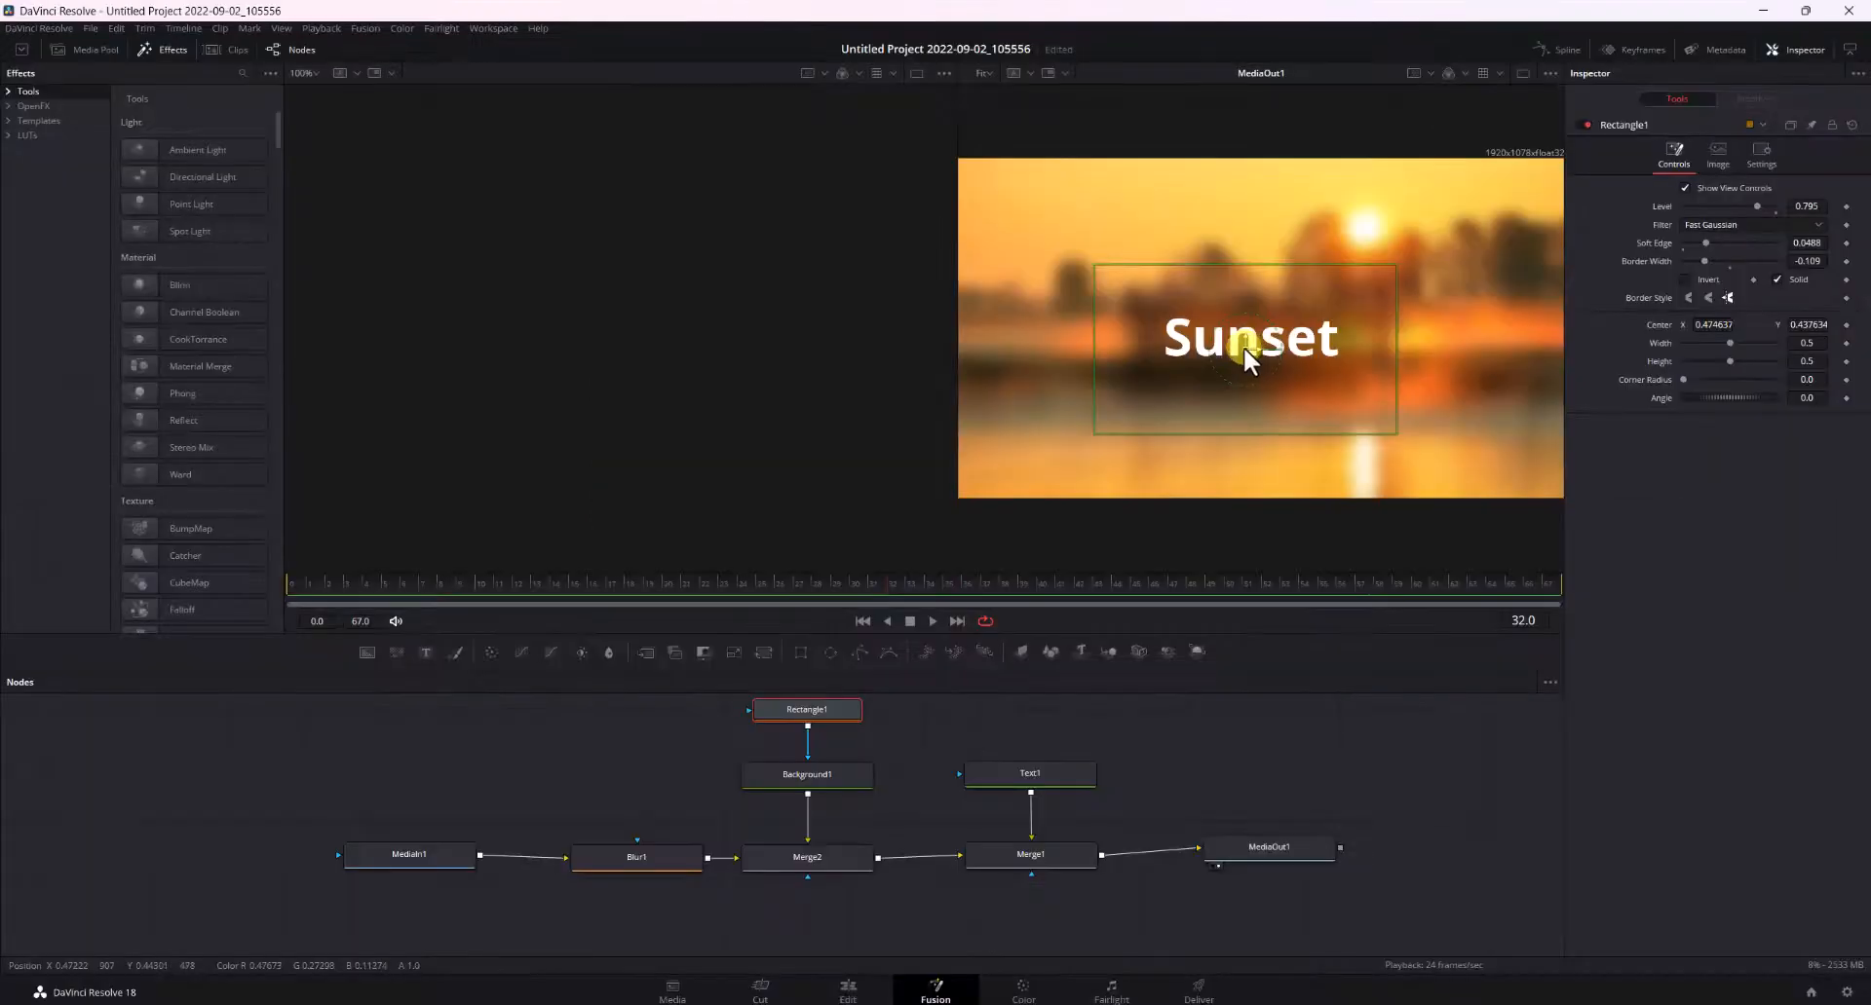
left_click_drag(995, 485, 1001, 476)
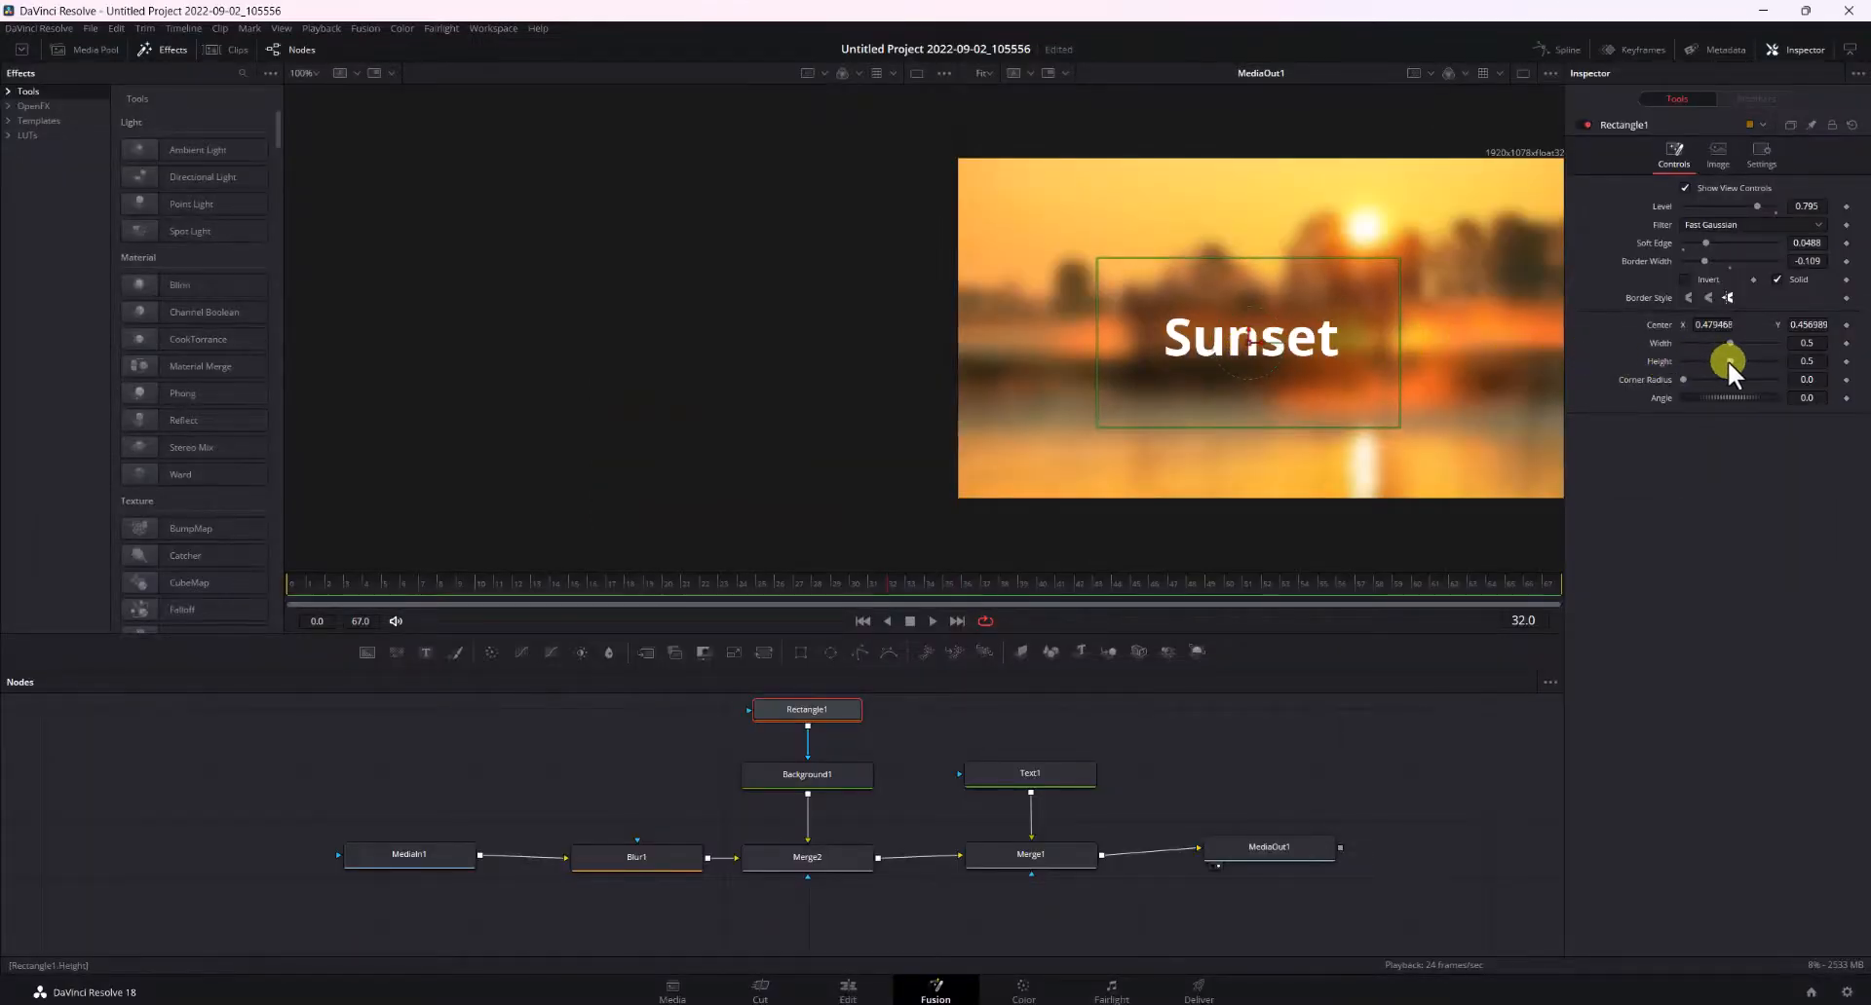
left_click_drag(1726, 360, 1718, 360)
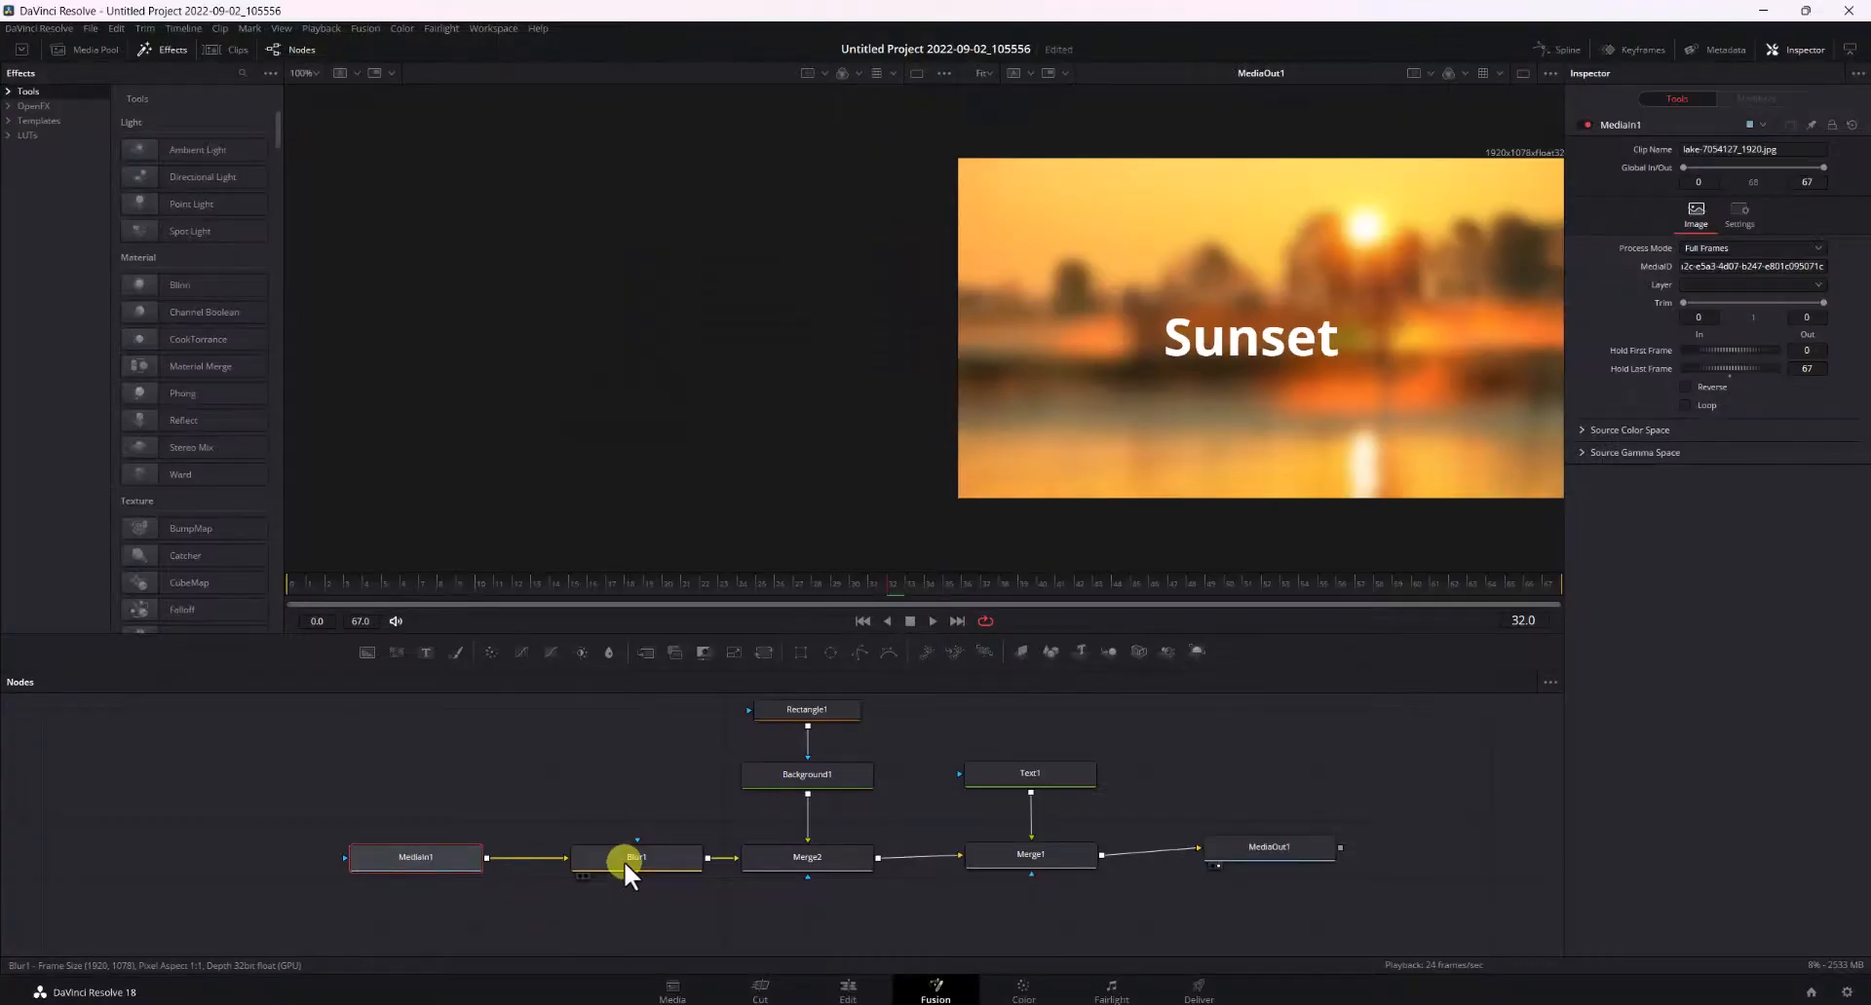
Step: Check the Blur1, Rectangle1 and Text1 settings, then align MediaOut1 with Merge1 and shift Background1 slightly down
left_click(638, 857)
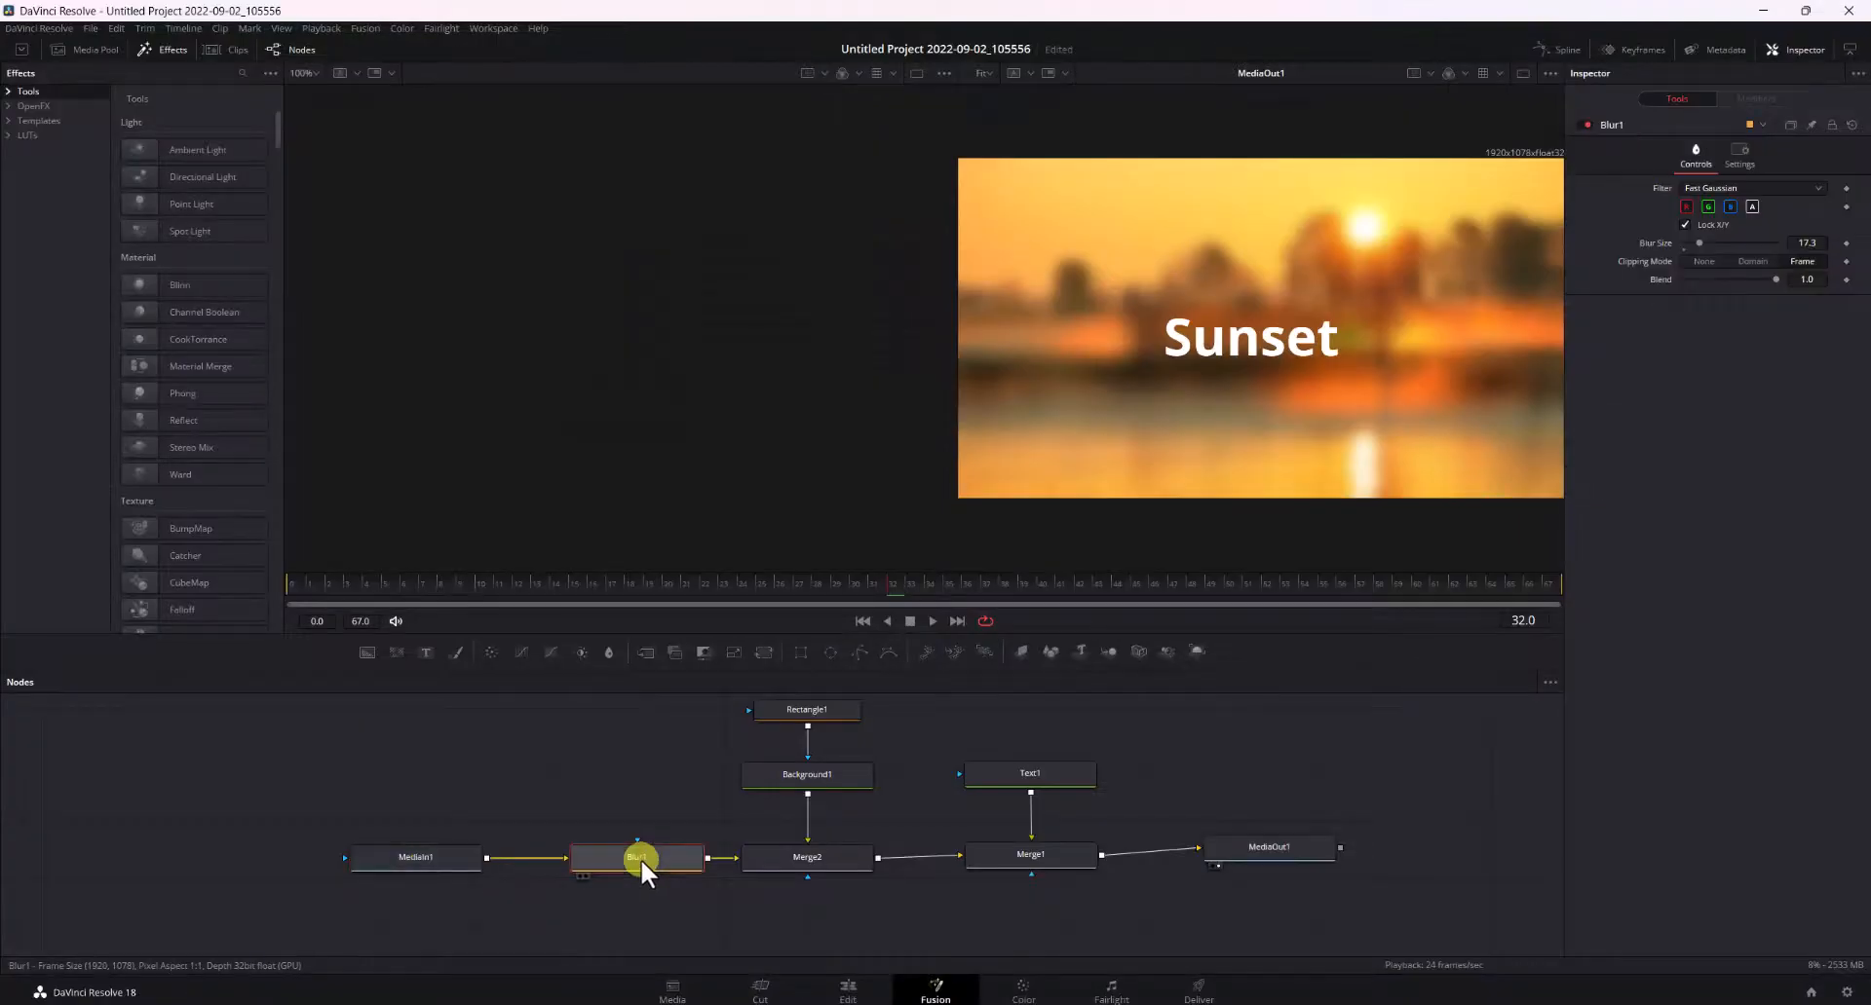
left_click(826, 713)
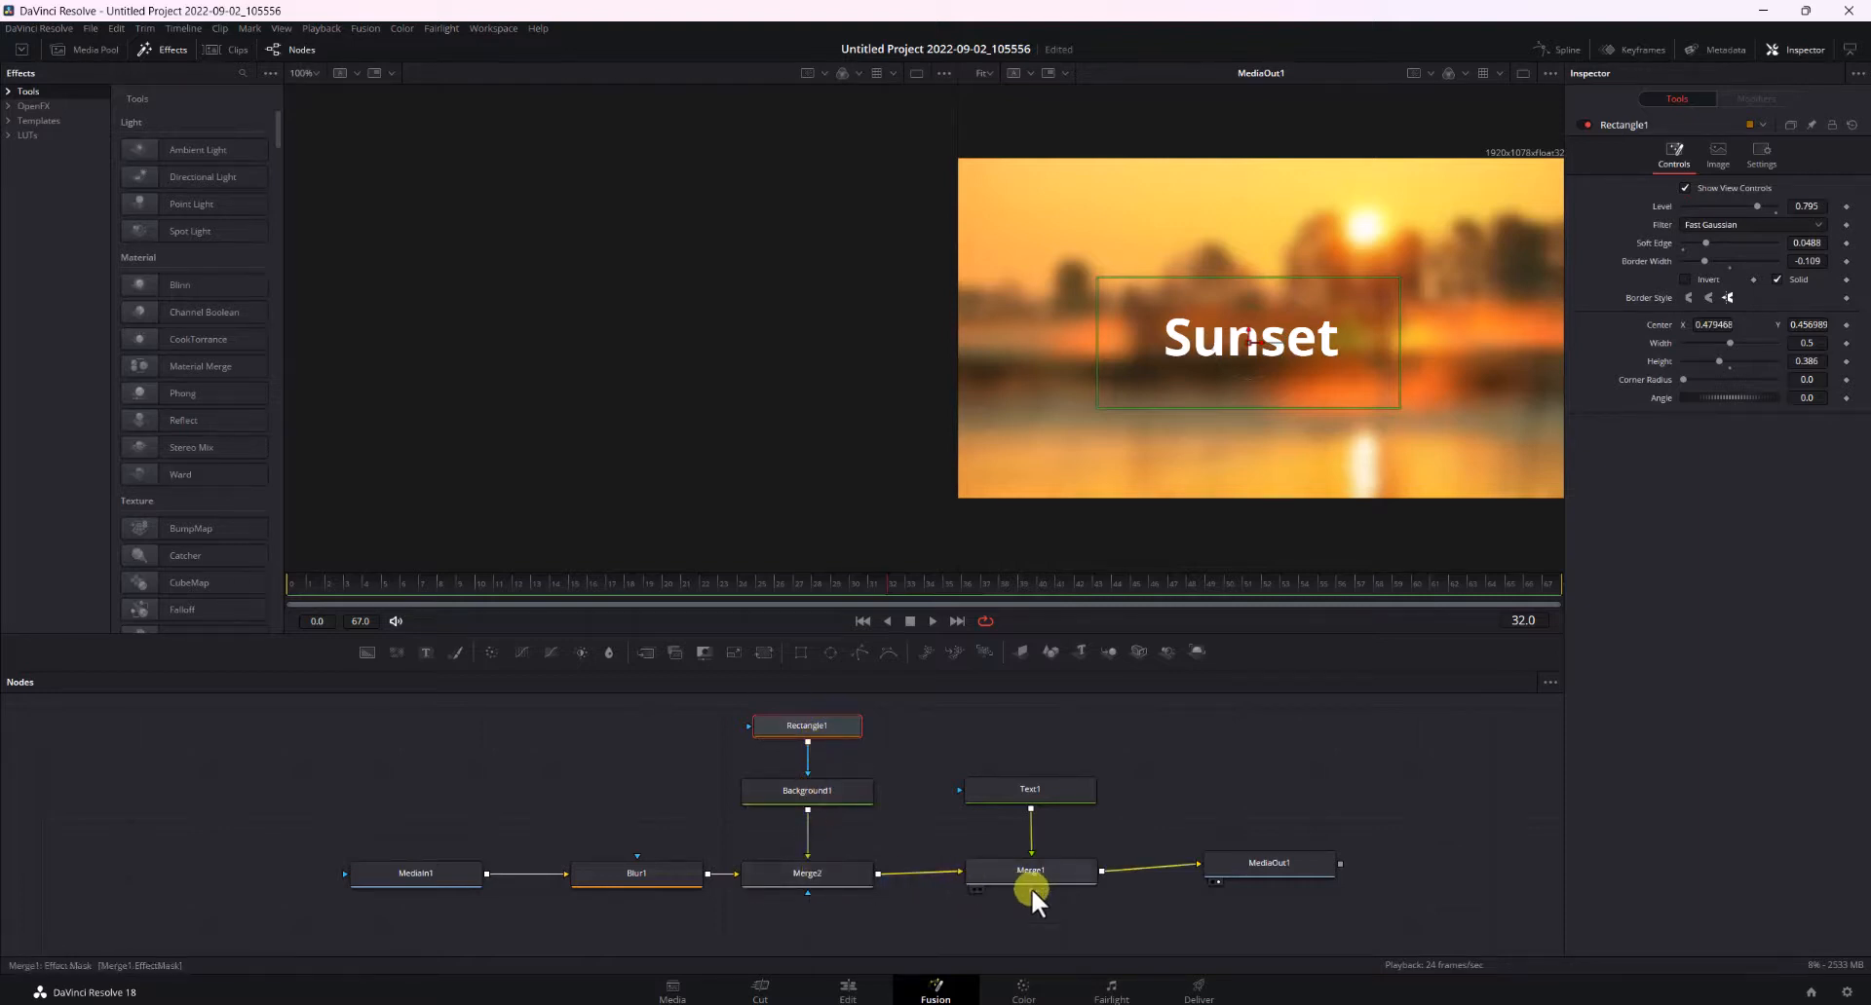
left_click(1055, 789)
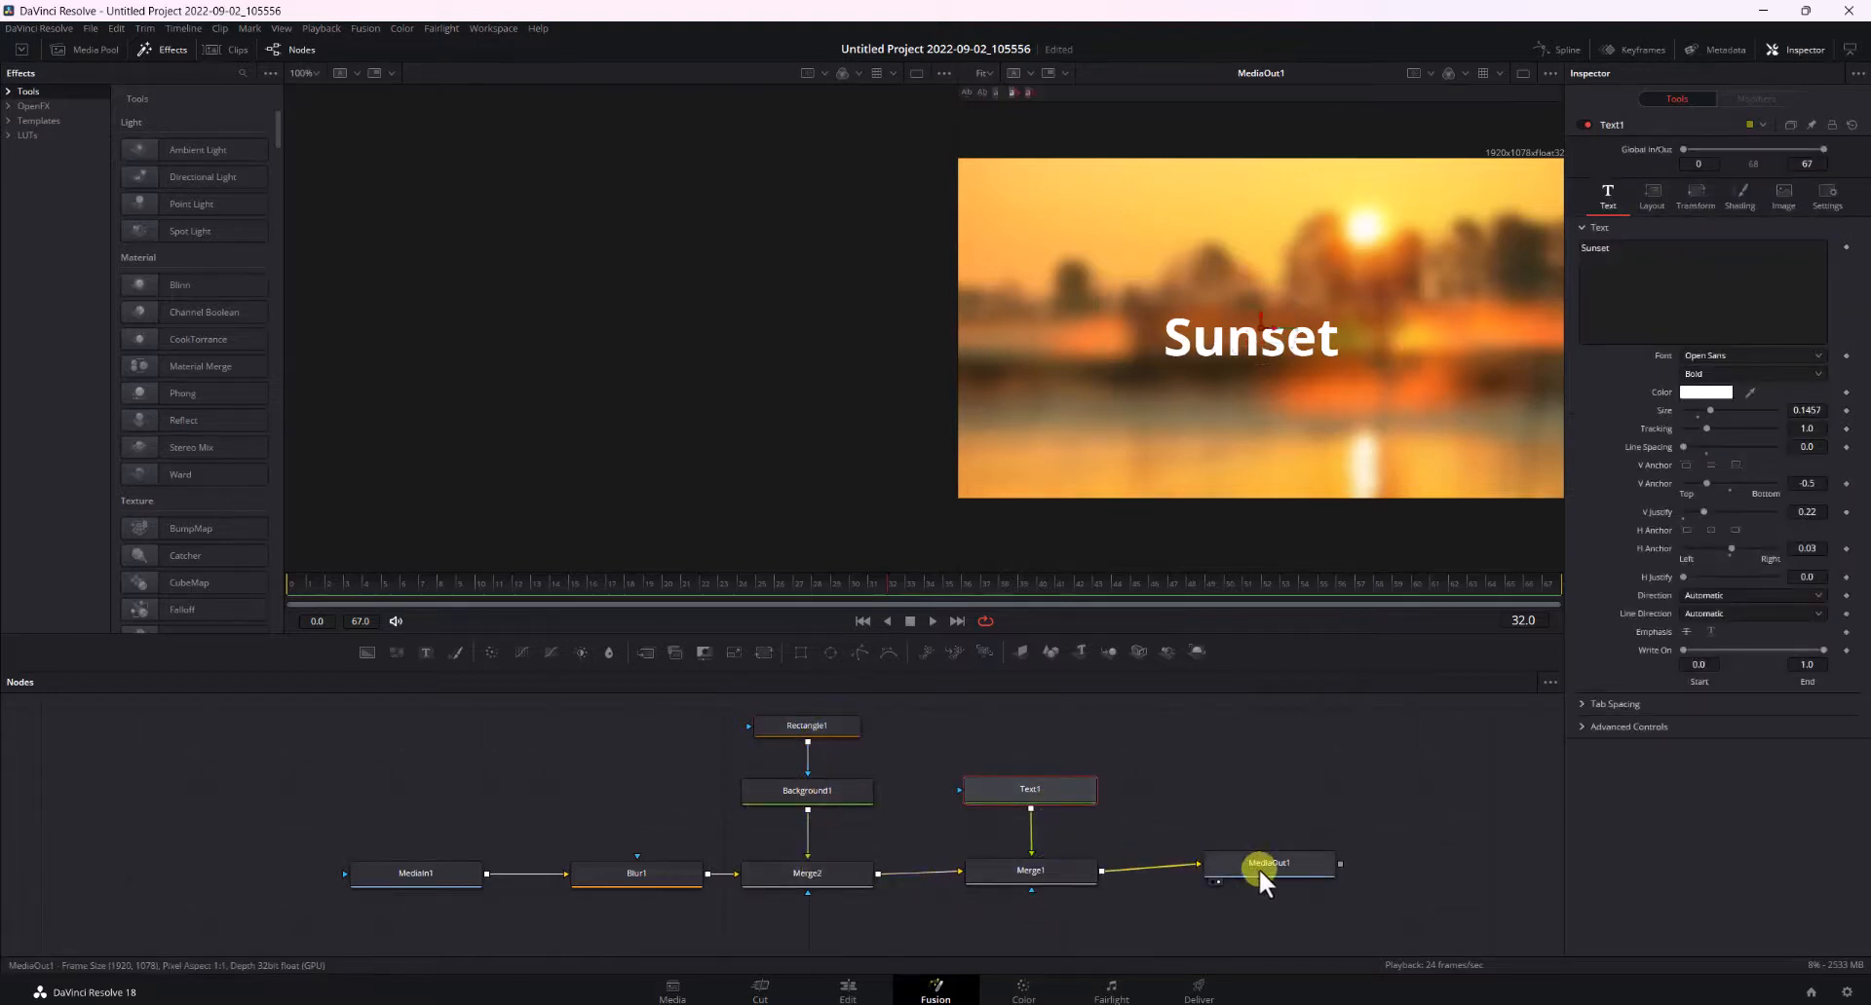
left_click_drag(1224, 873, 1224, 880)
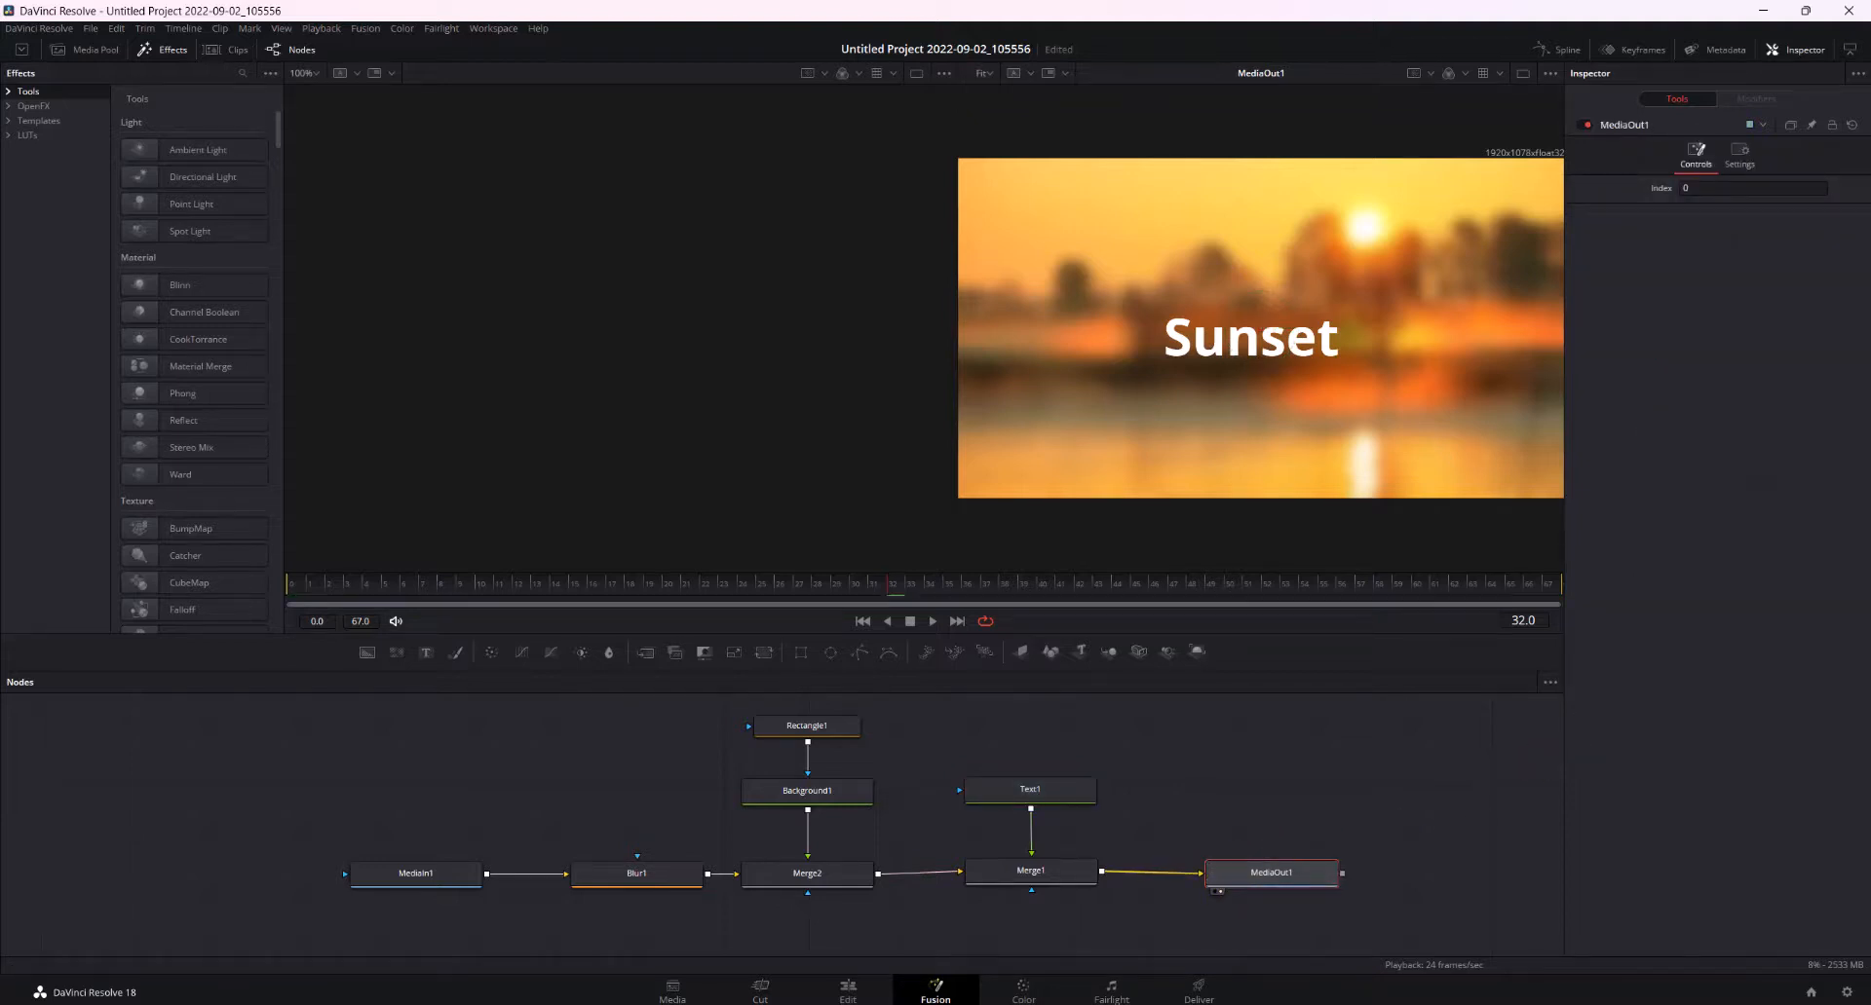
left_click_drag(807, 790, 809, 799)
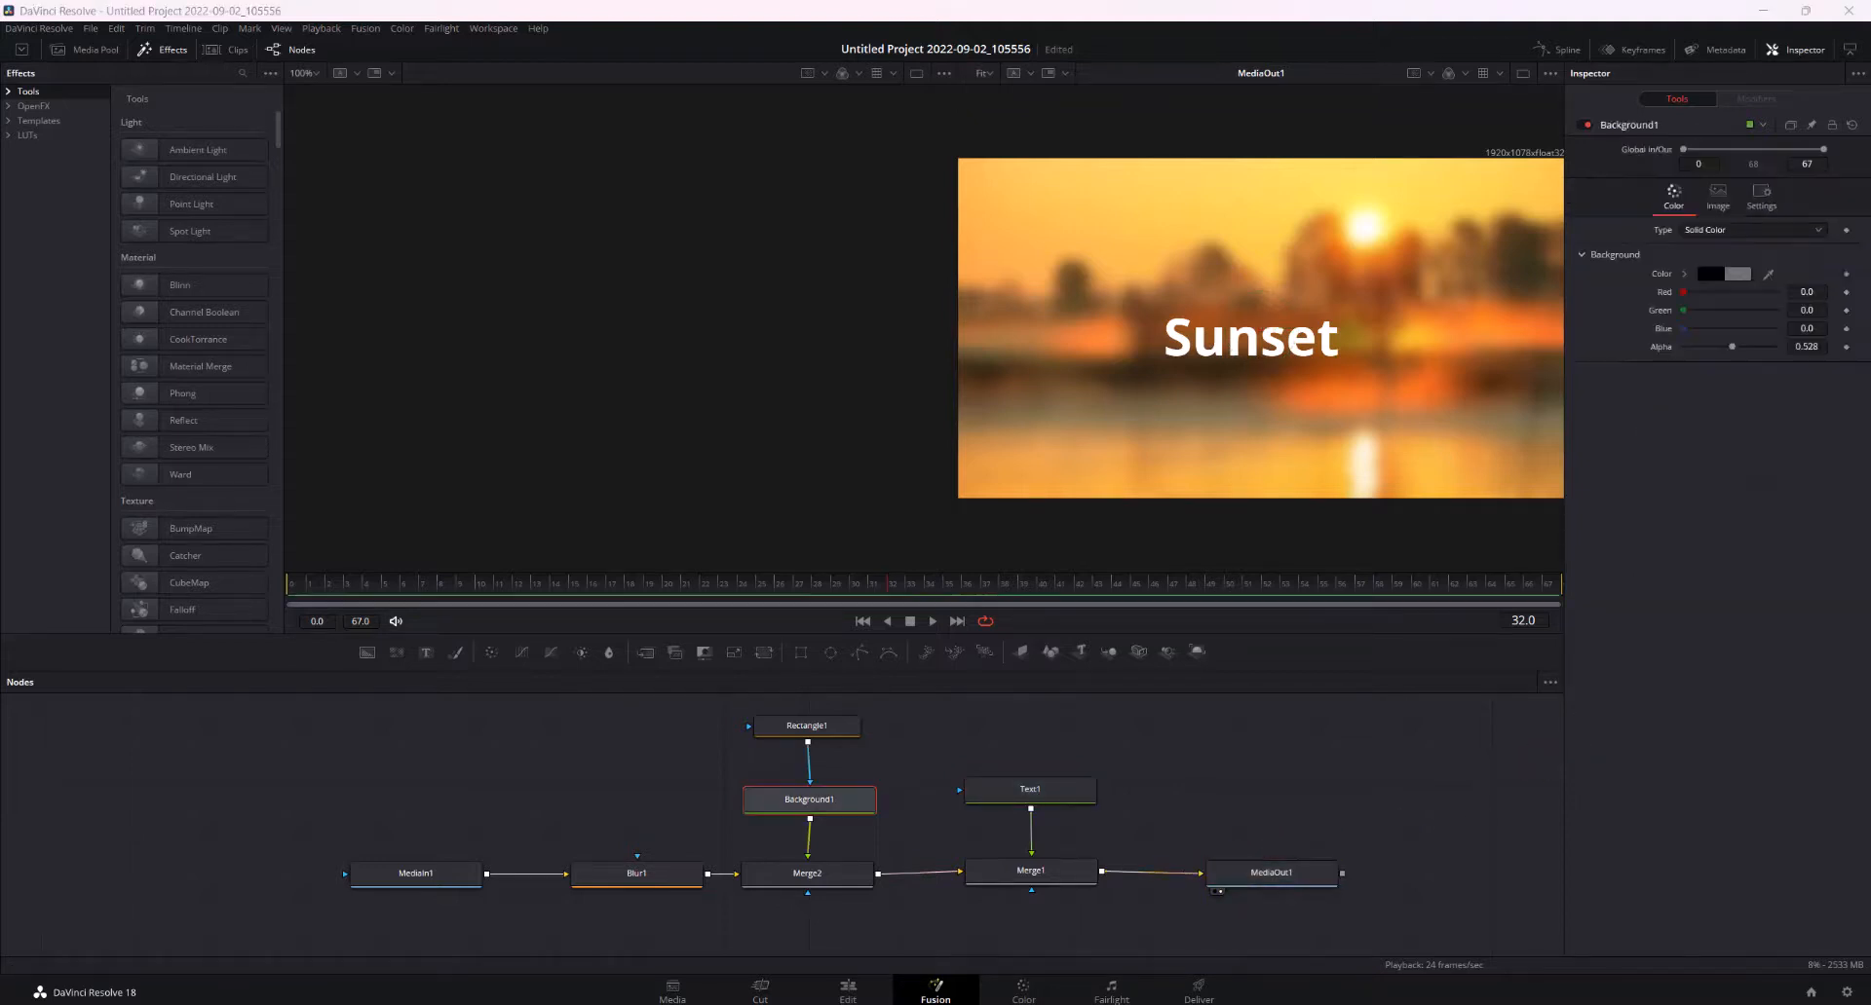
Step: Set Rectangle1's width to 0.425 and height to 0.307, and add a height keyframe at frame 32
left_click(826, 729)
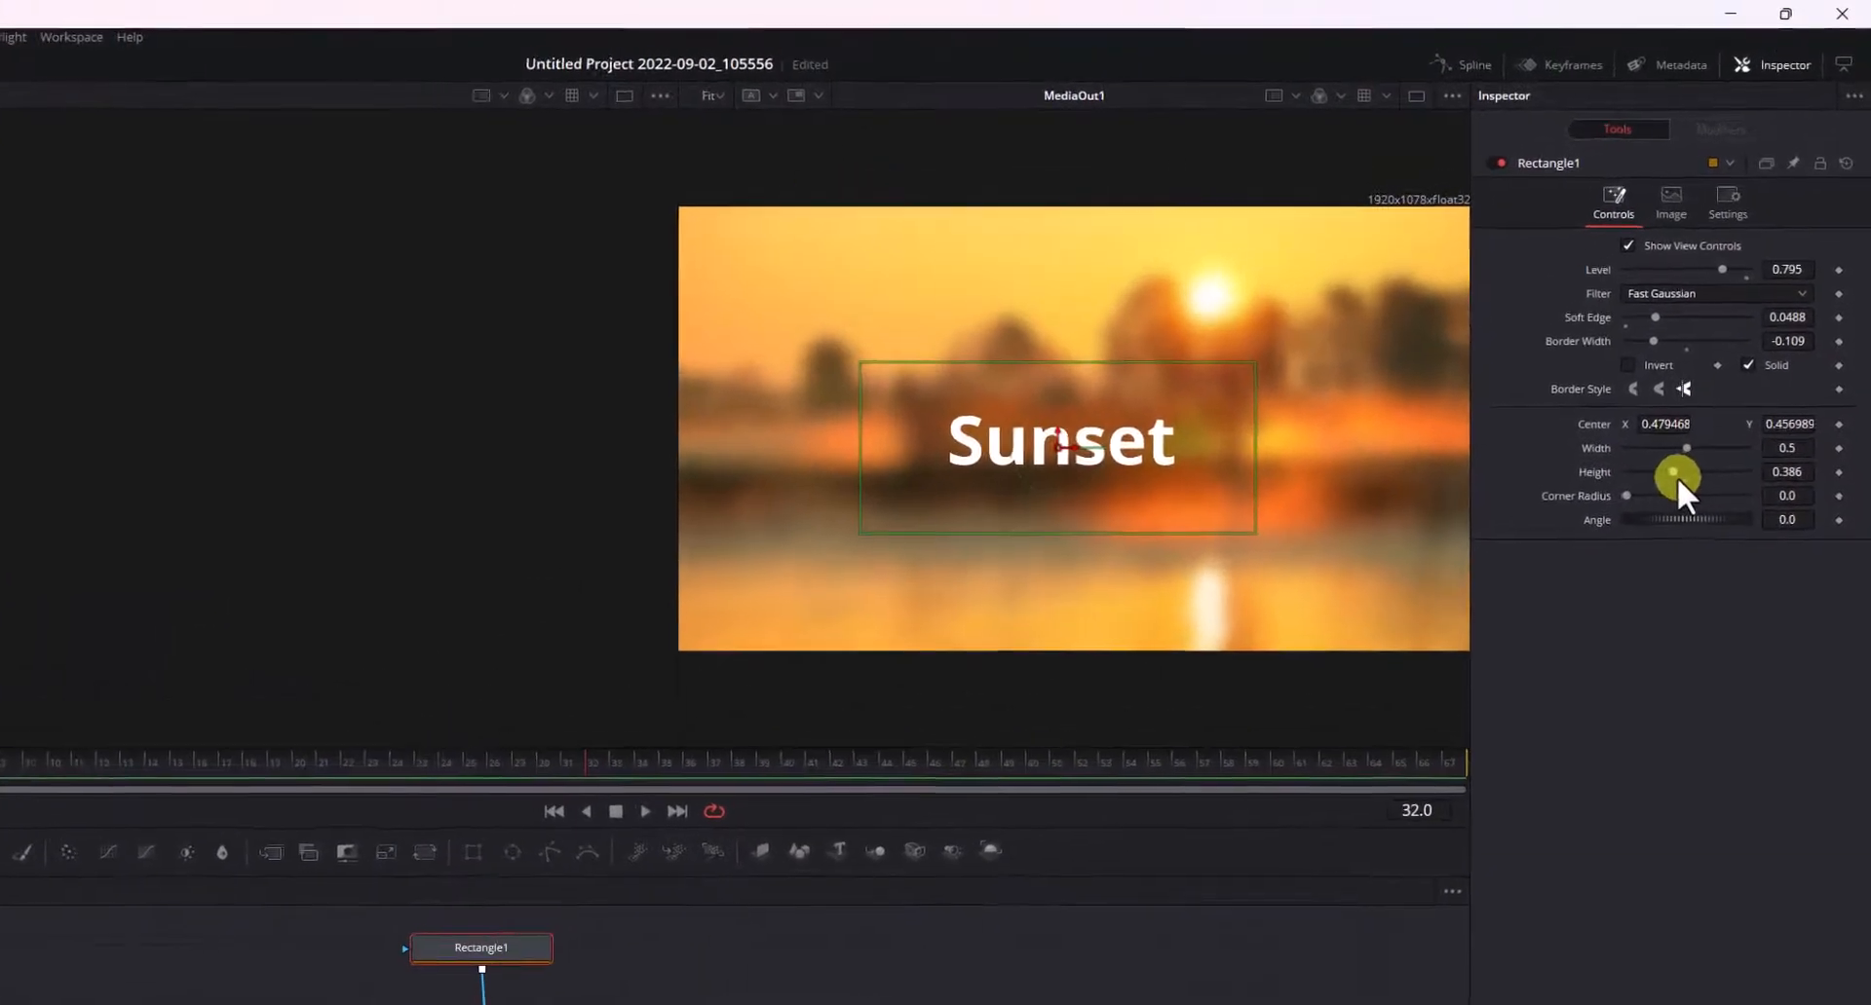
mouse_move(1676, 477)
left_mouse_down()
mouse_move(1627, 484)
mouse_move(1658, 481)
left_mouse_up()
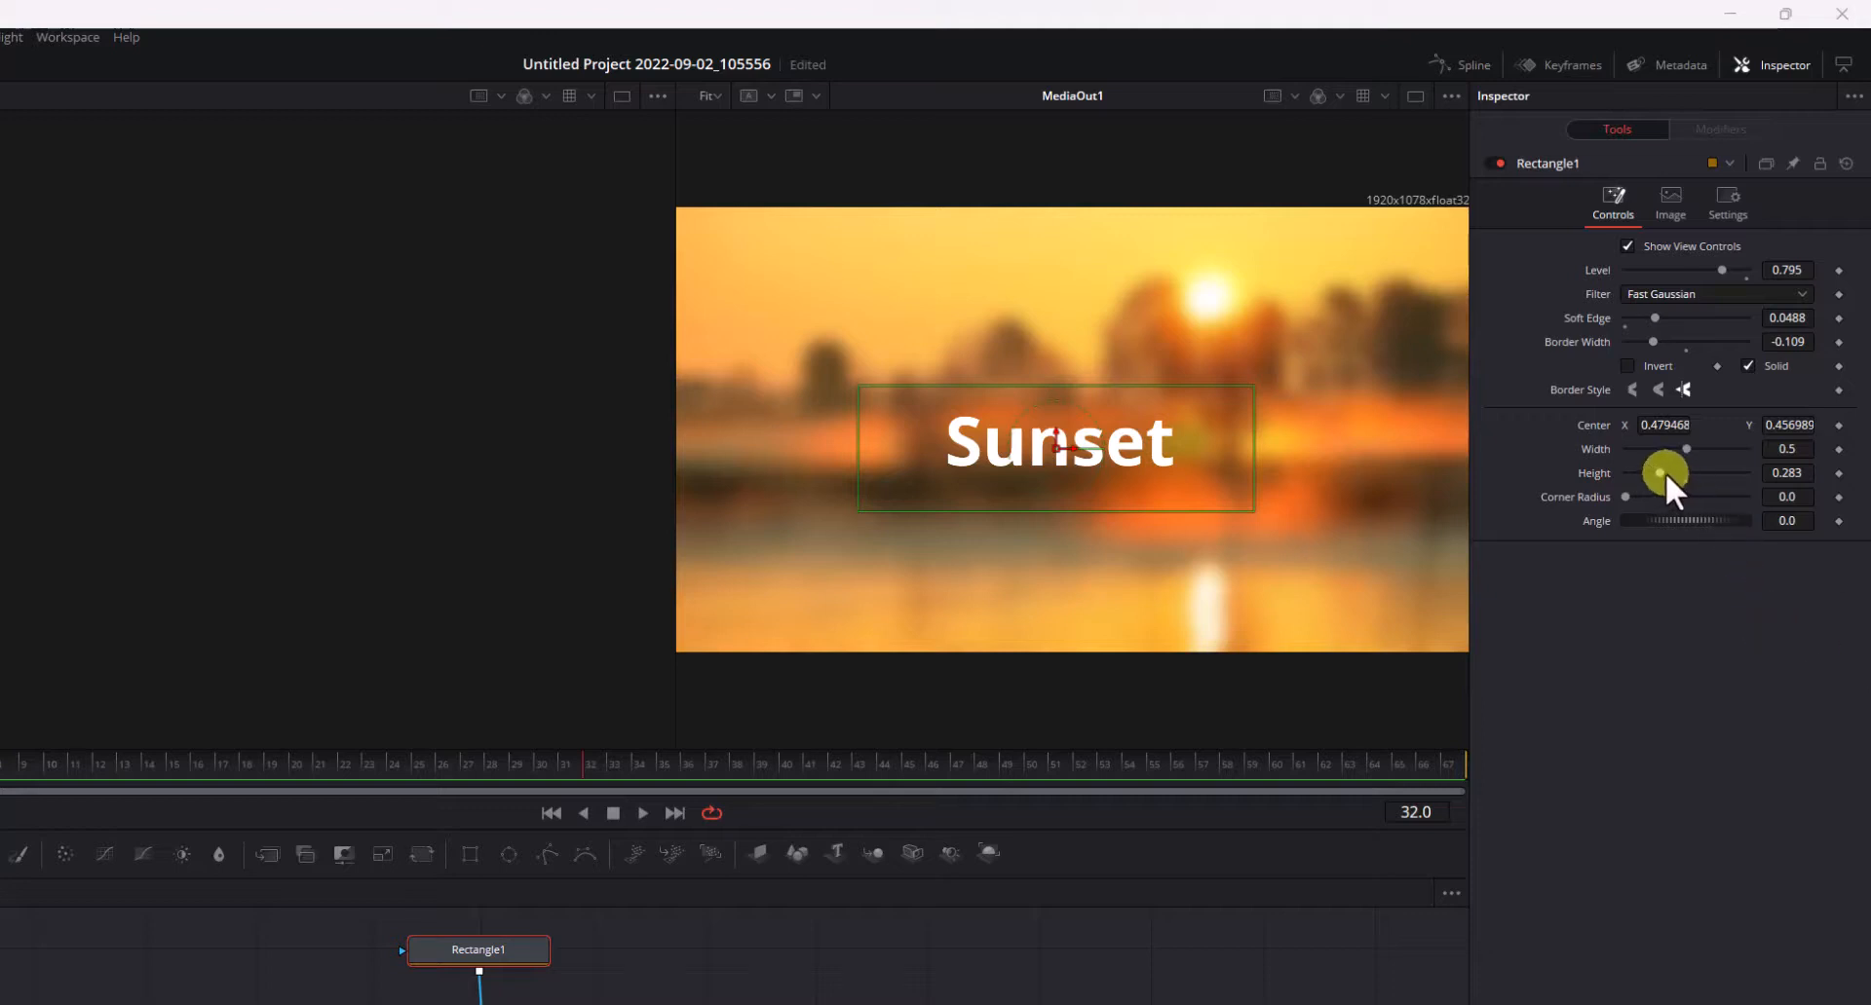
left_click_drag(1687, 447, 1664, 476)
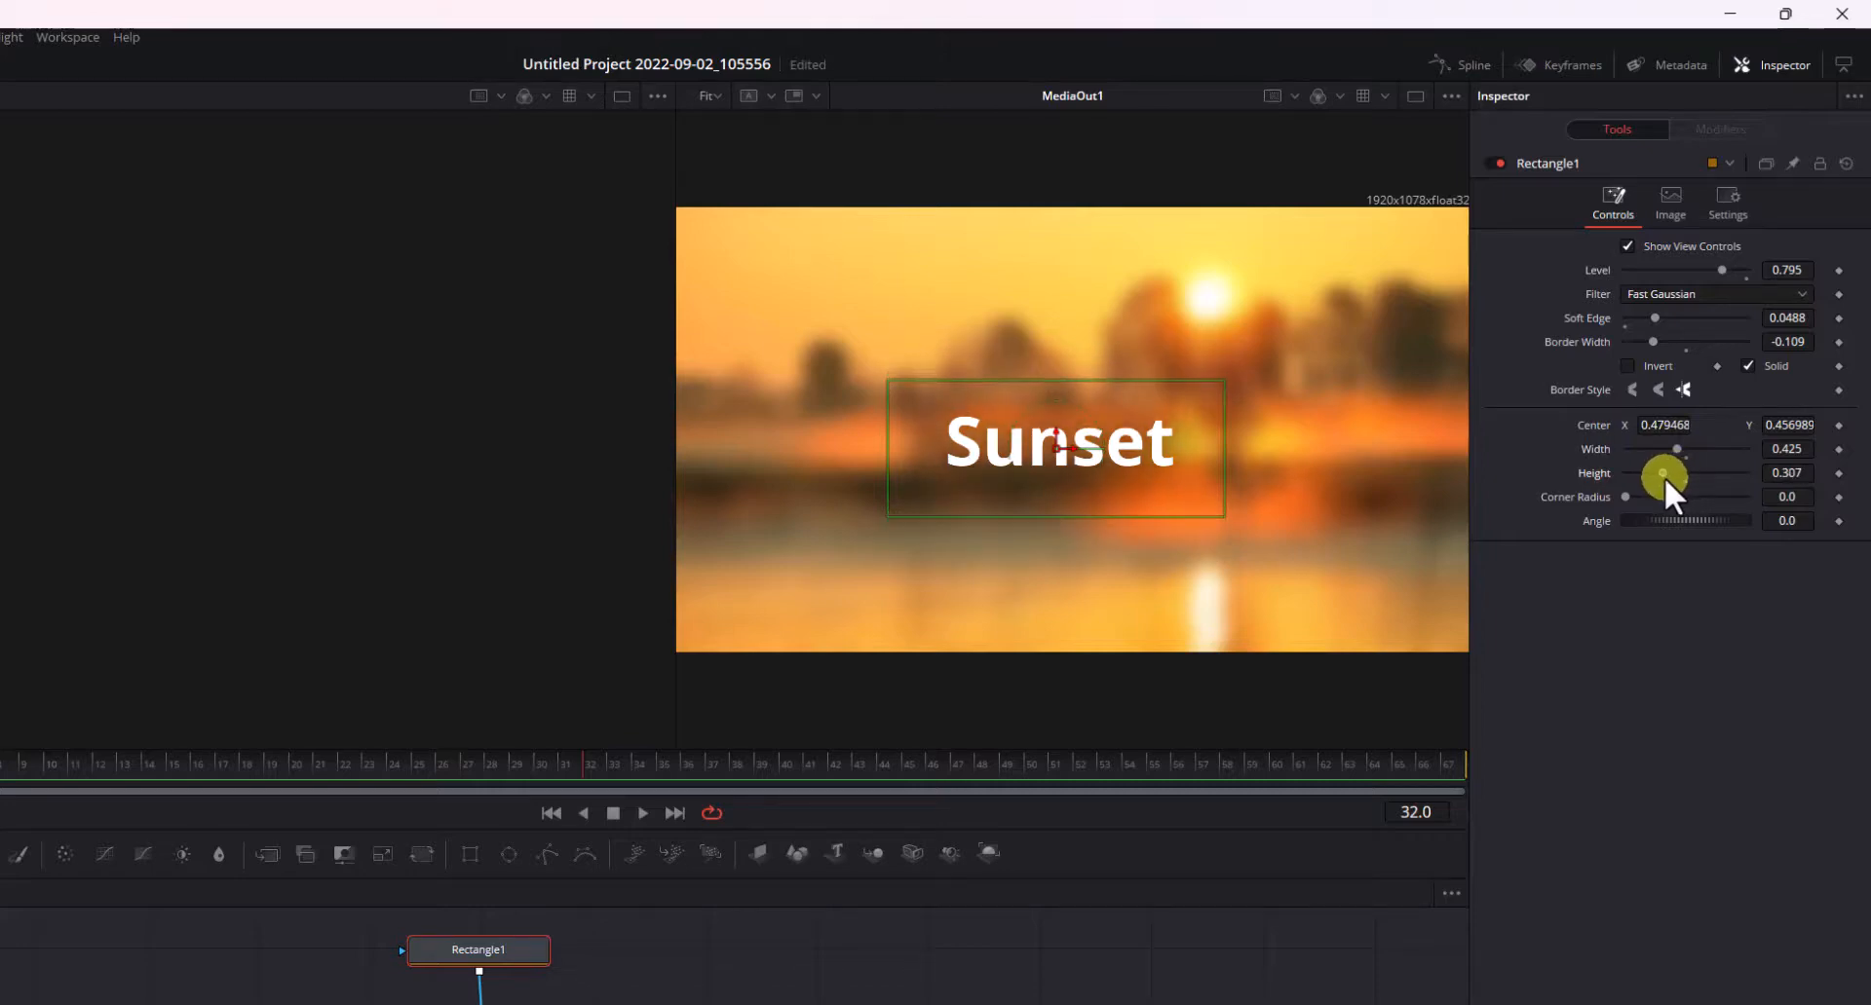
left_click(1838, 474)
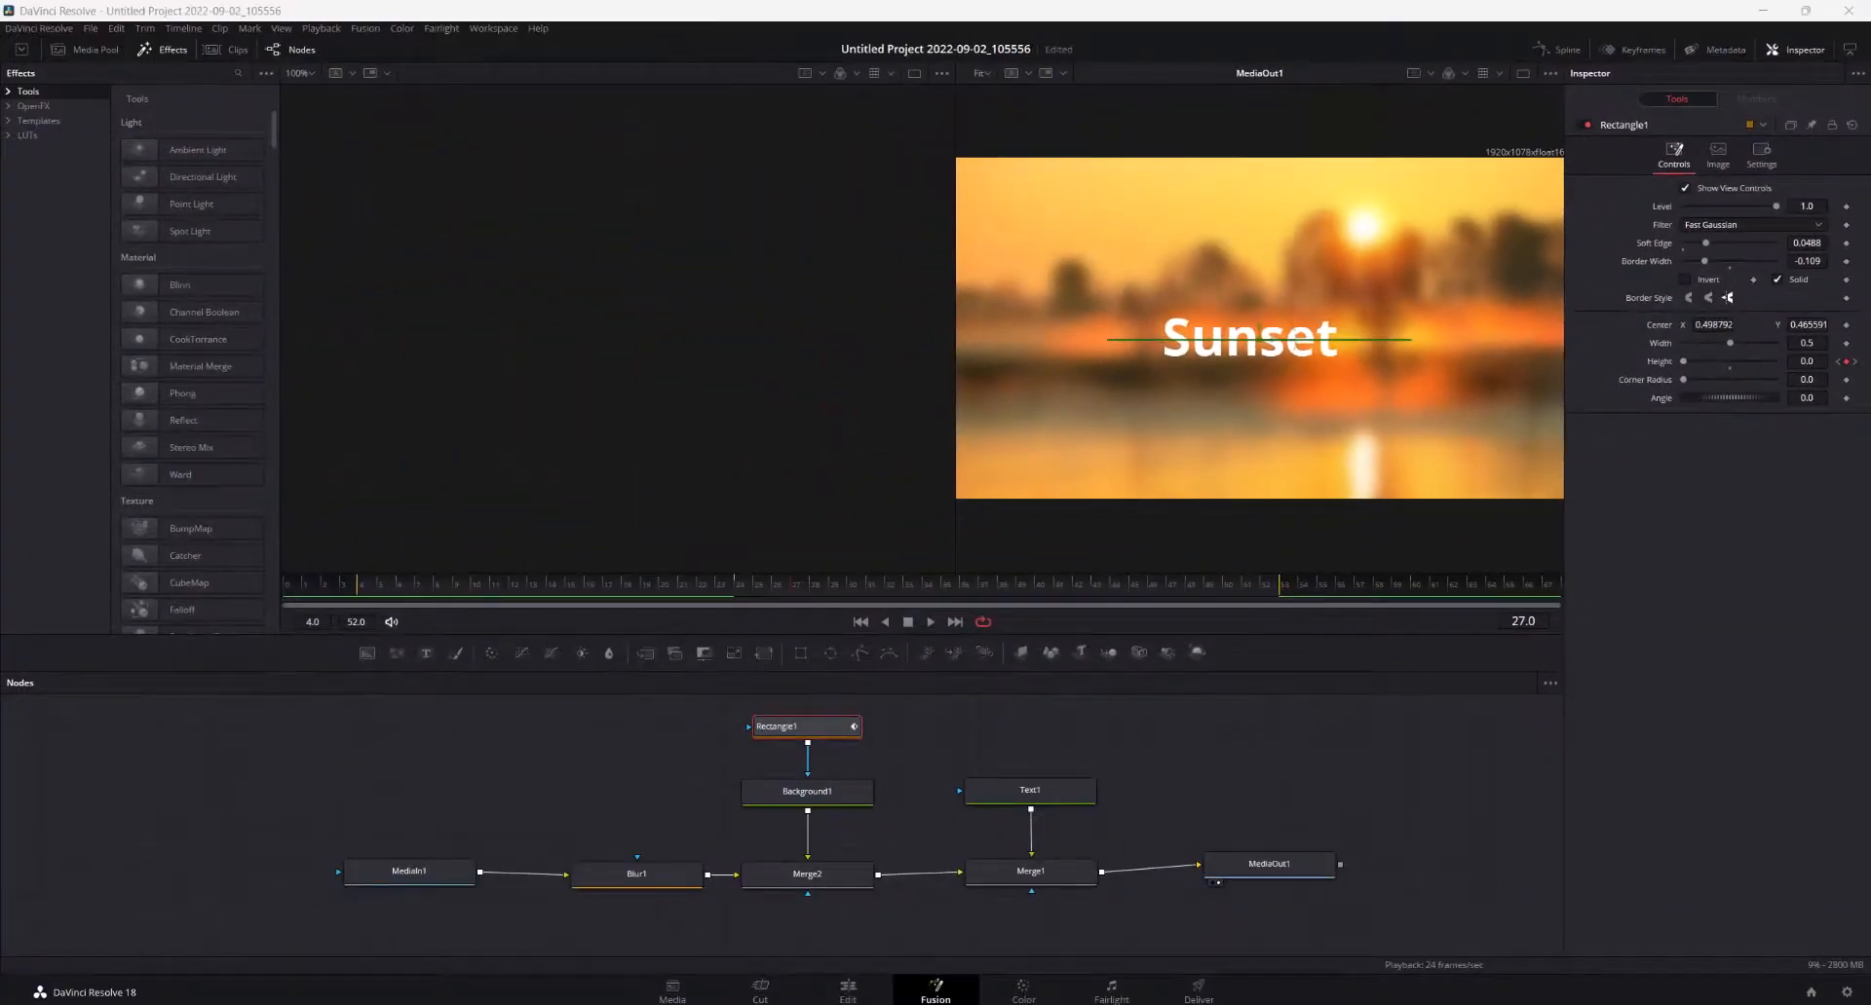
Step: Keyframe Rectangle1's height at frame 27, reduce it to 0.0 and play the animation
left_click(1522, 639)
left_click(1845, 361)
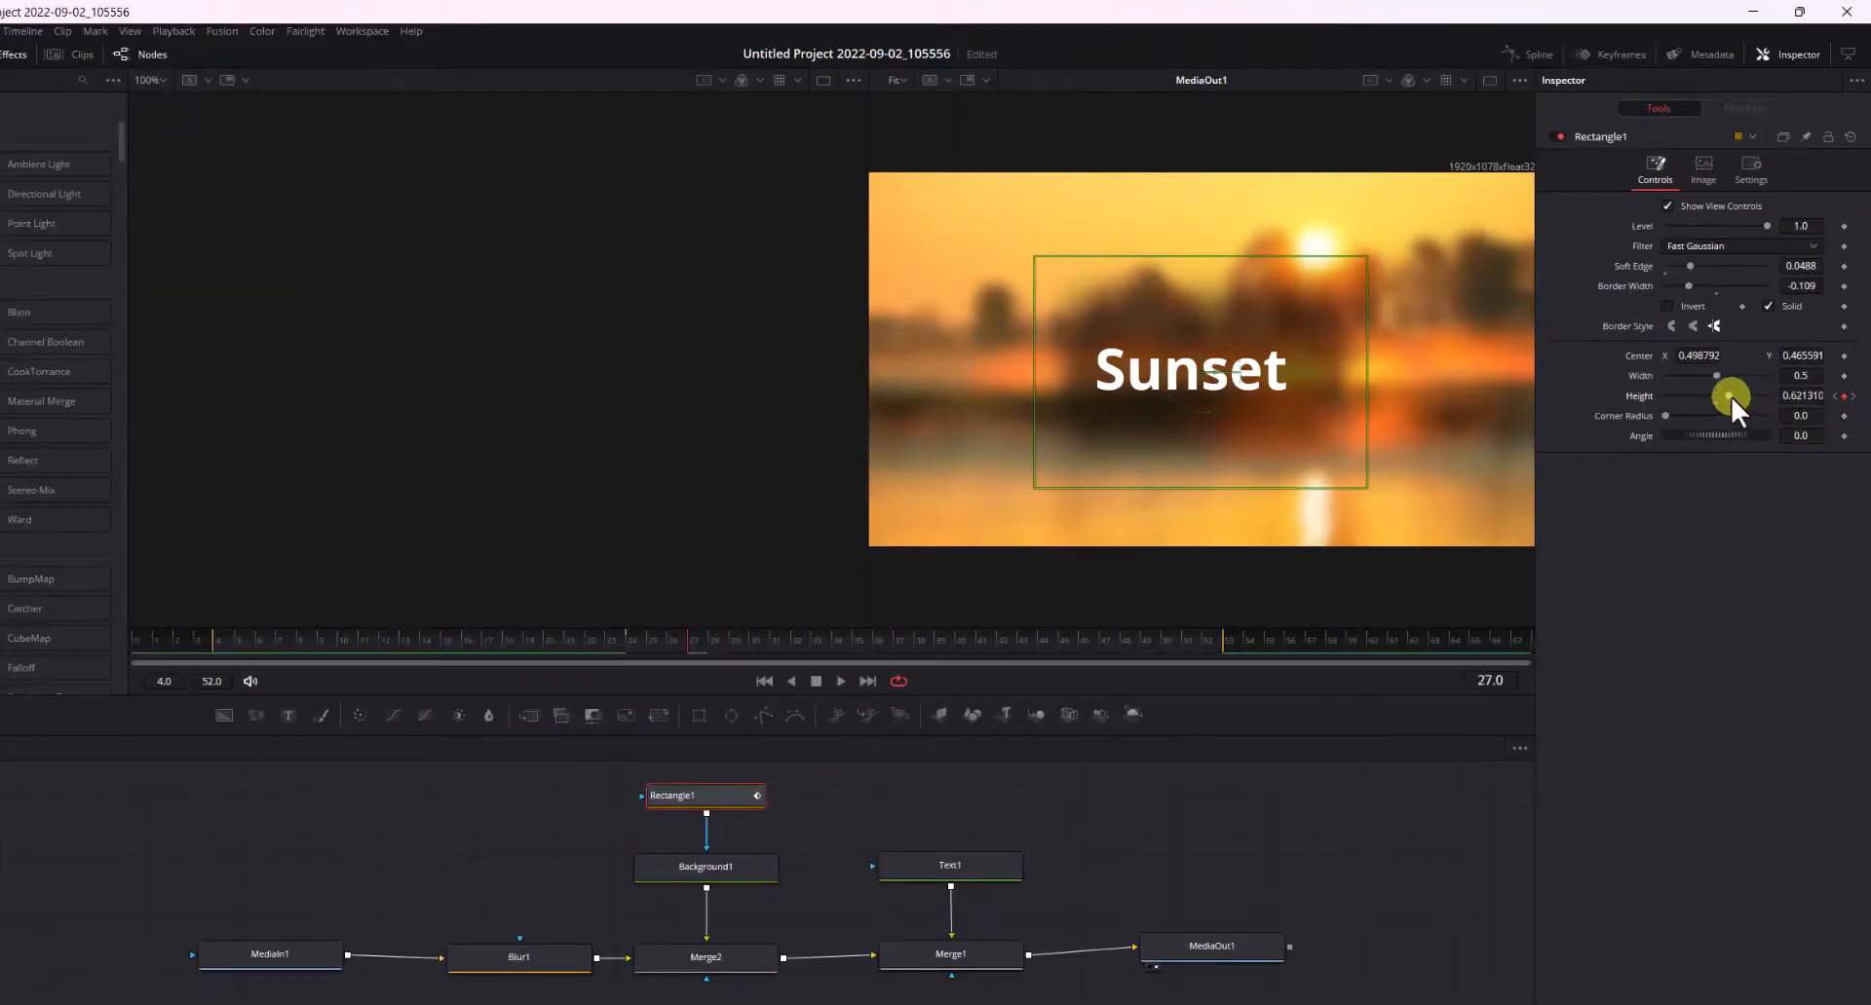
left_click_drag(1730, 396, 1664, 405)
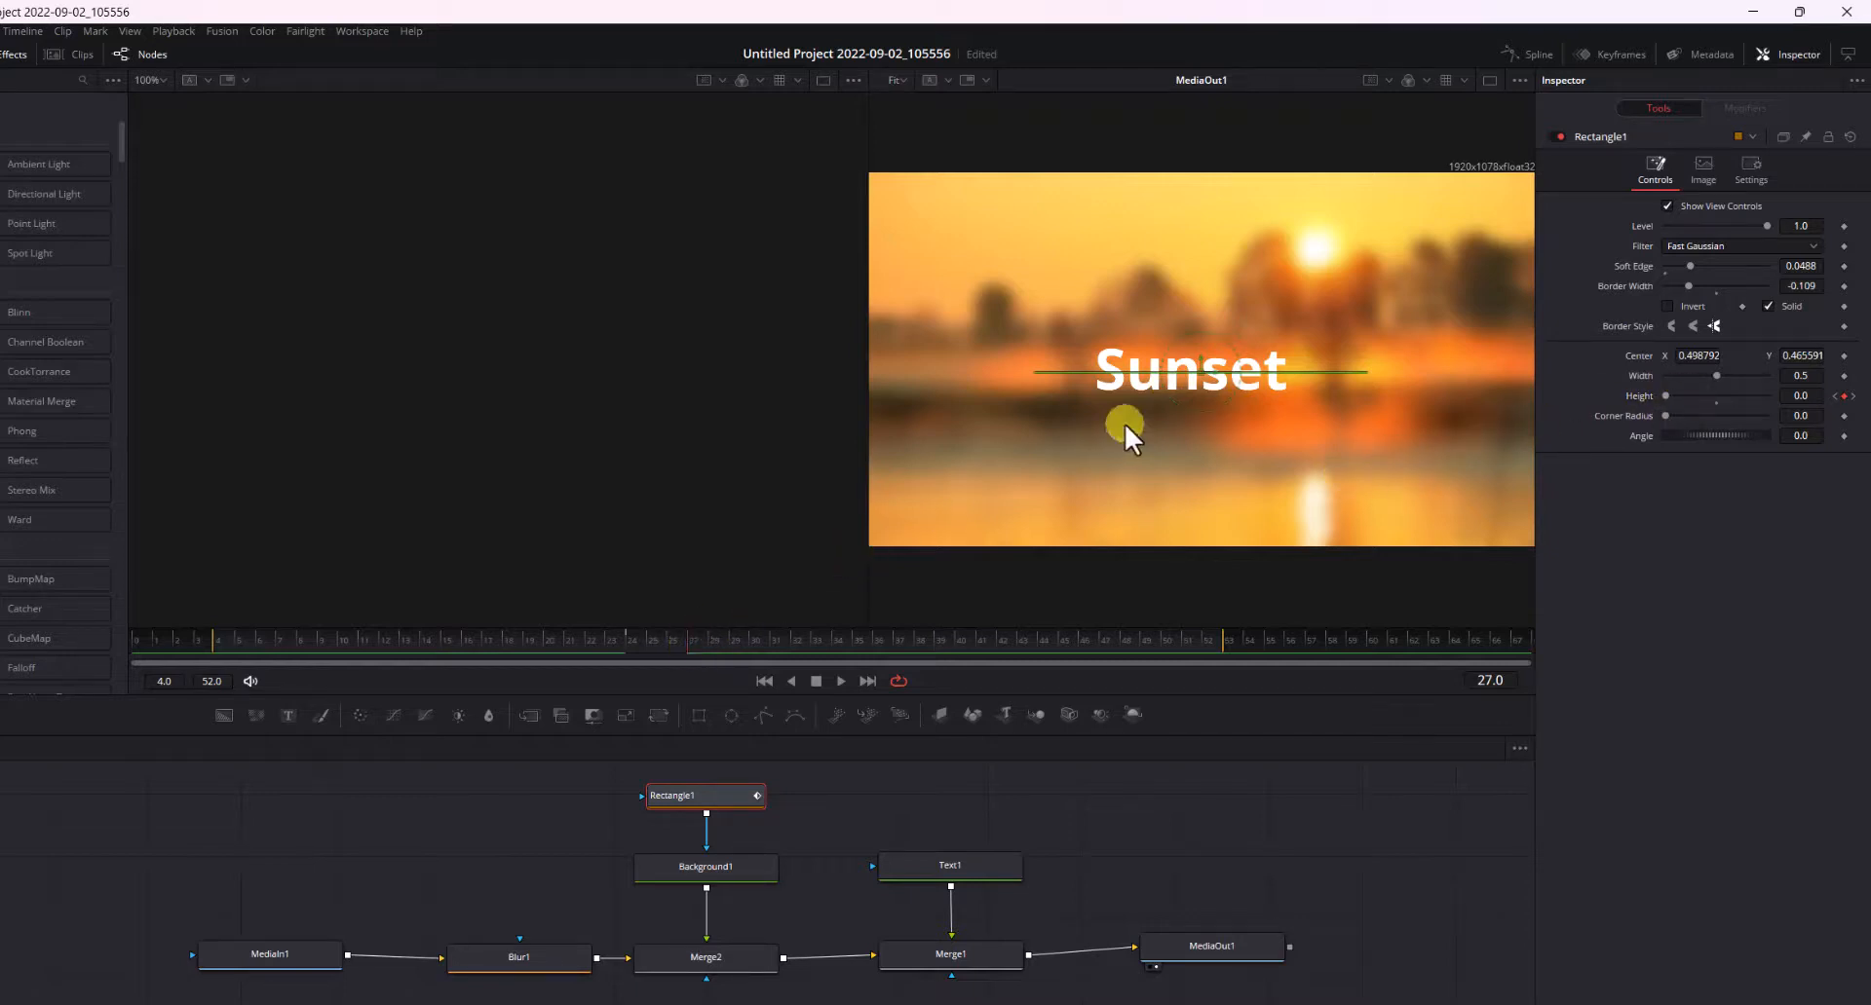
key("space")
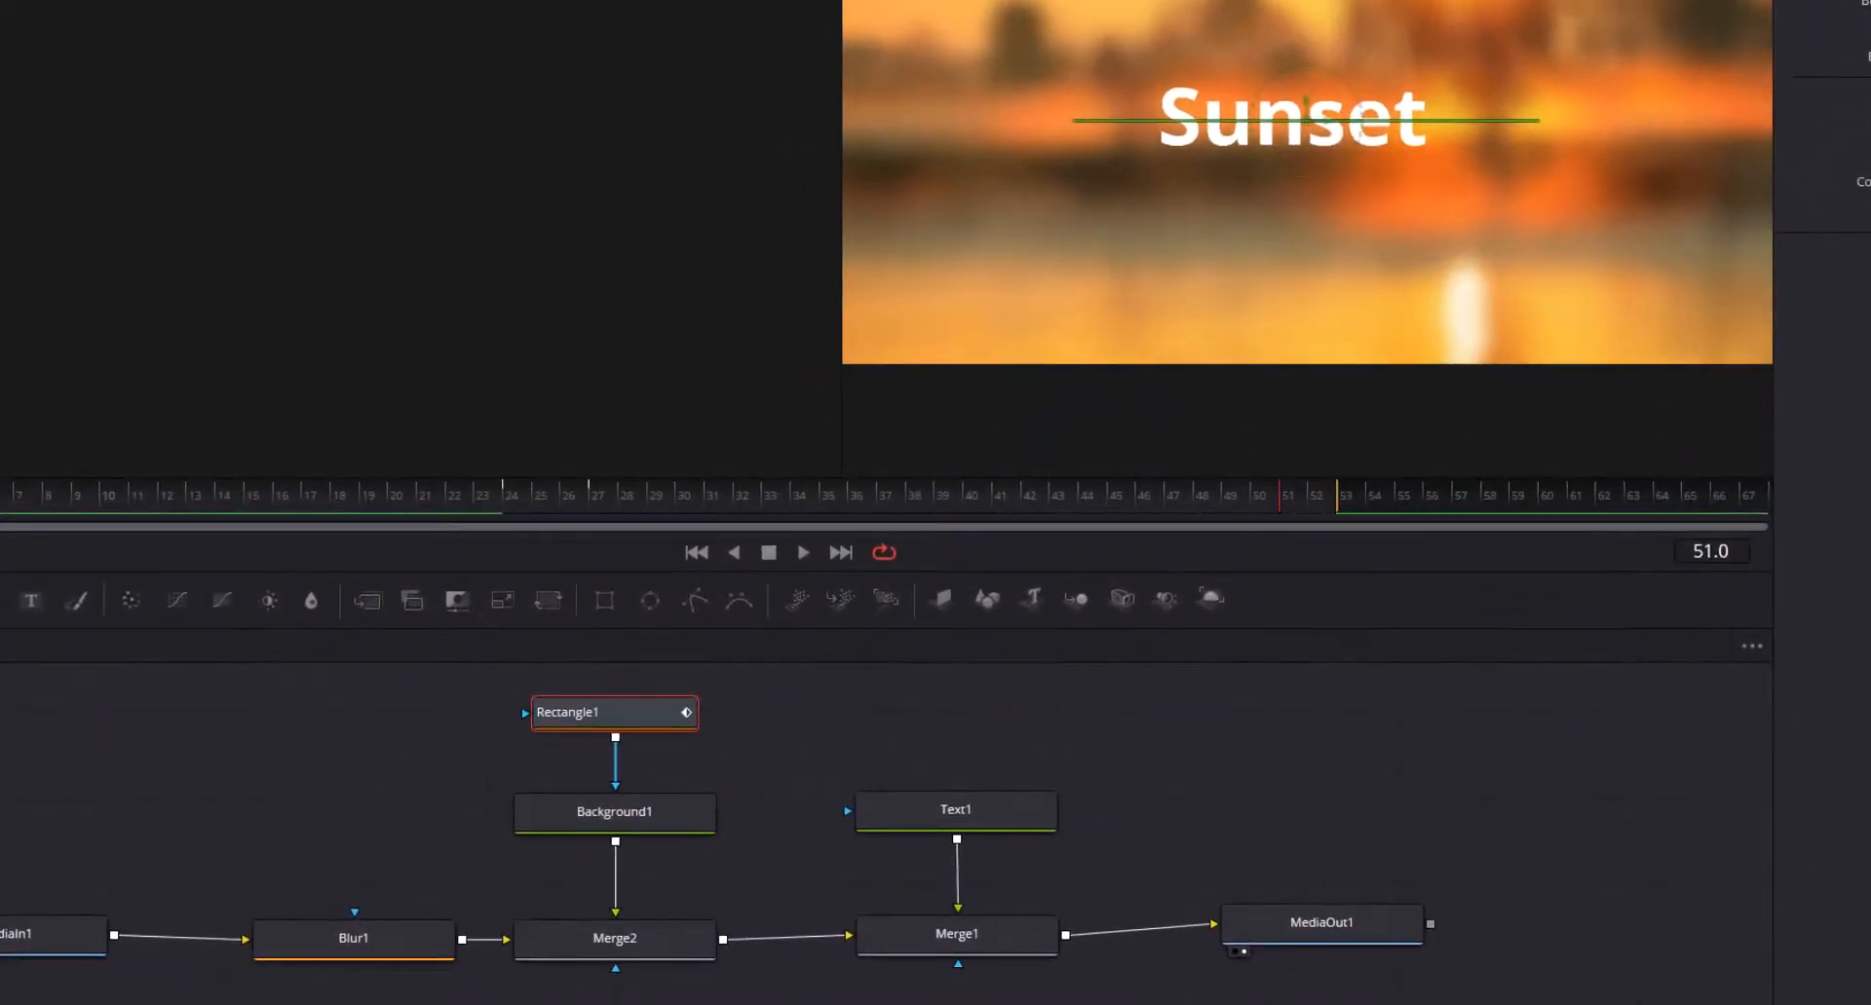
Step: Try a height of 0.764 with a keyframe for Rectangle1 at frame 51
left_click_drag(1683, 360, 1754, 361)
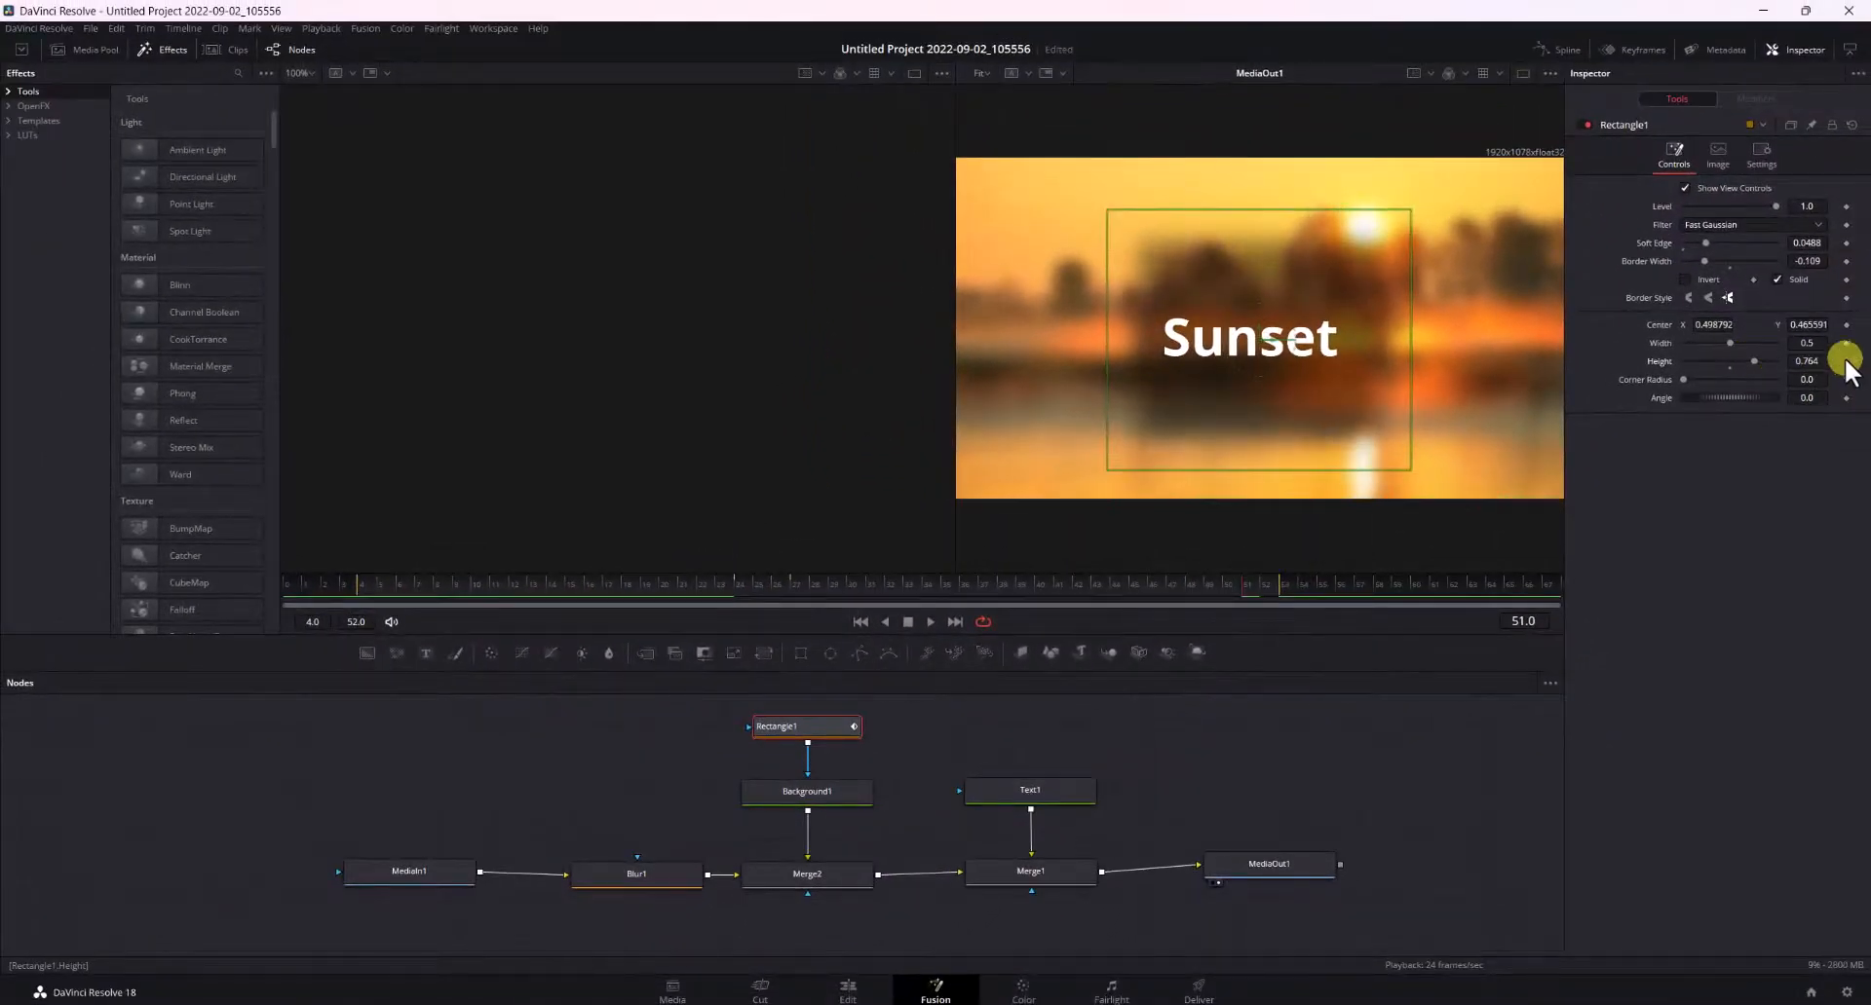
left_click(1845, 361)
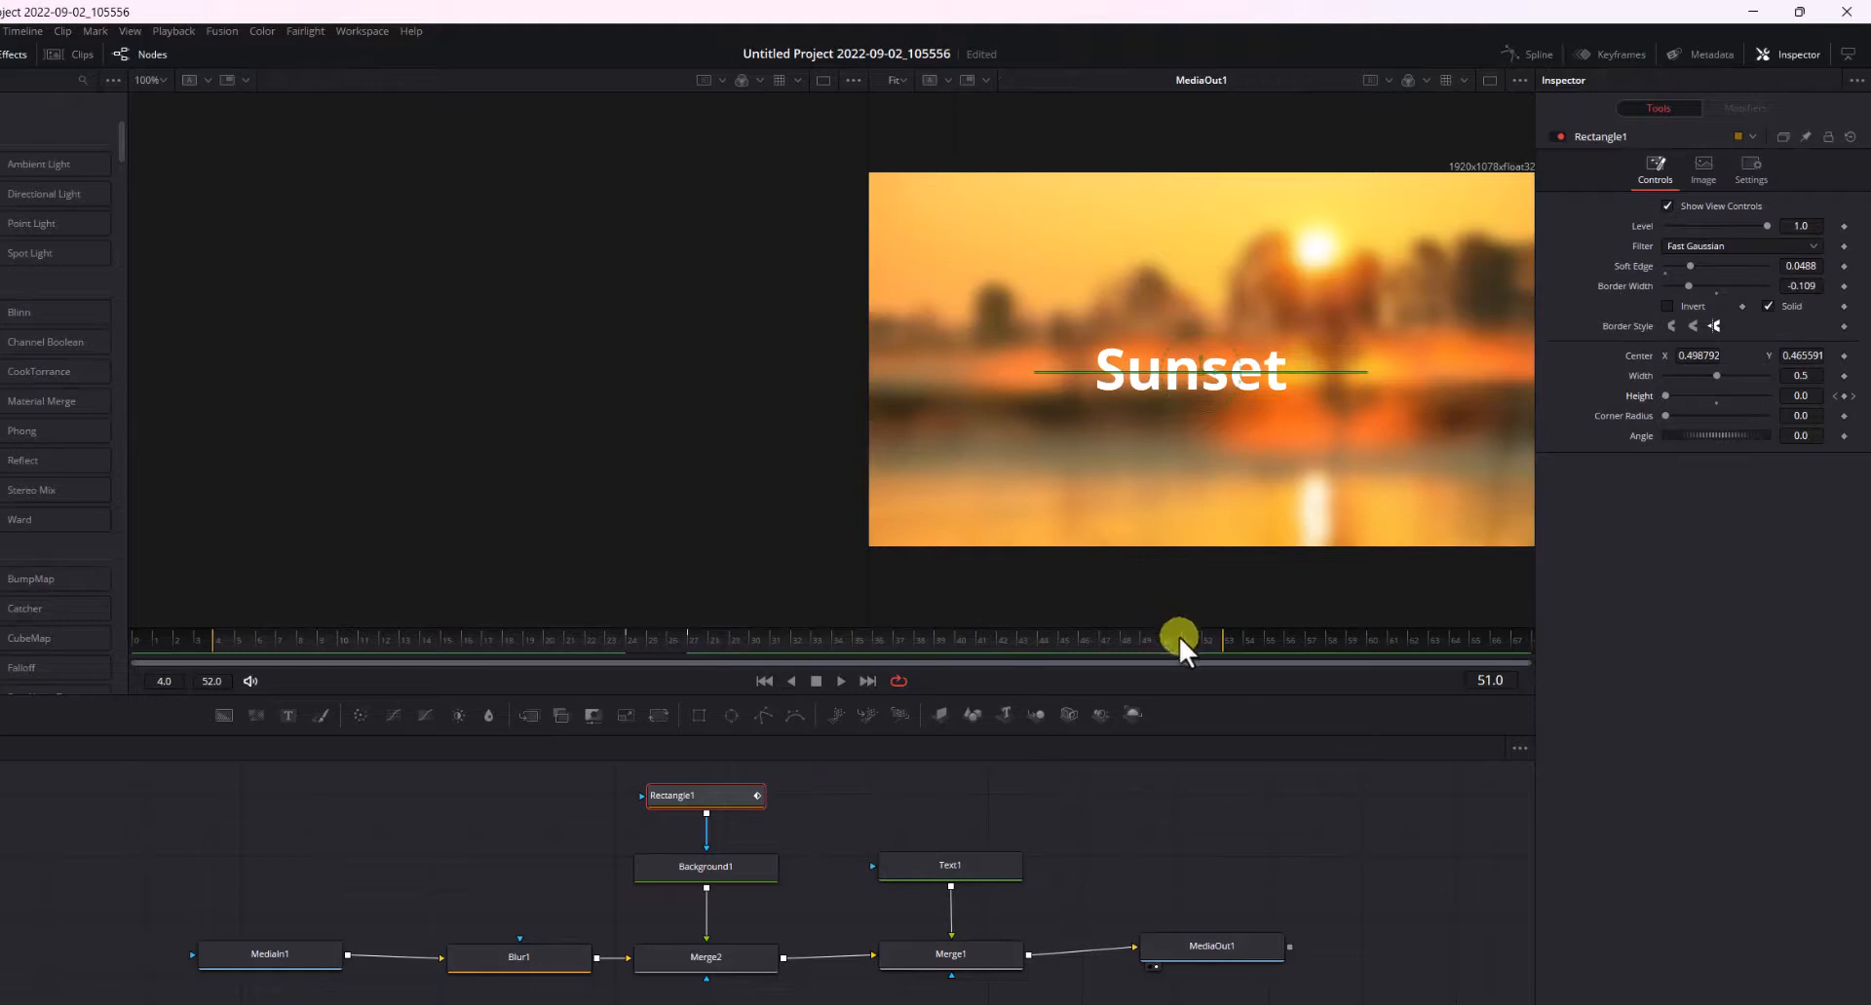
Step: Play the rectangle's height animation from frame 24 and recenter Rectangle1 at about X 0.453, Y 0.448
left_click_drag(1179, 635, 715, 646)
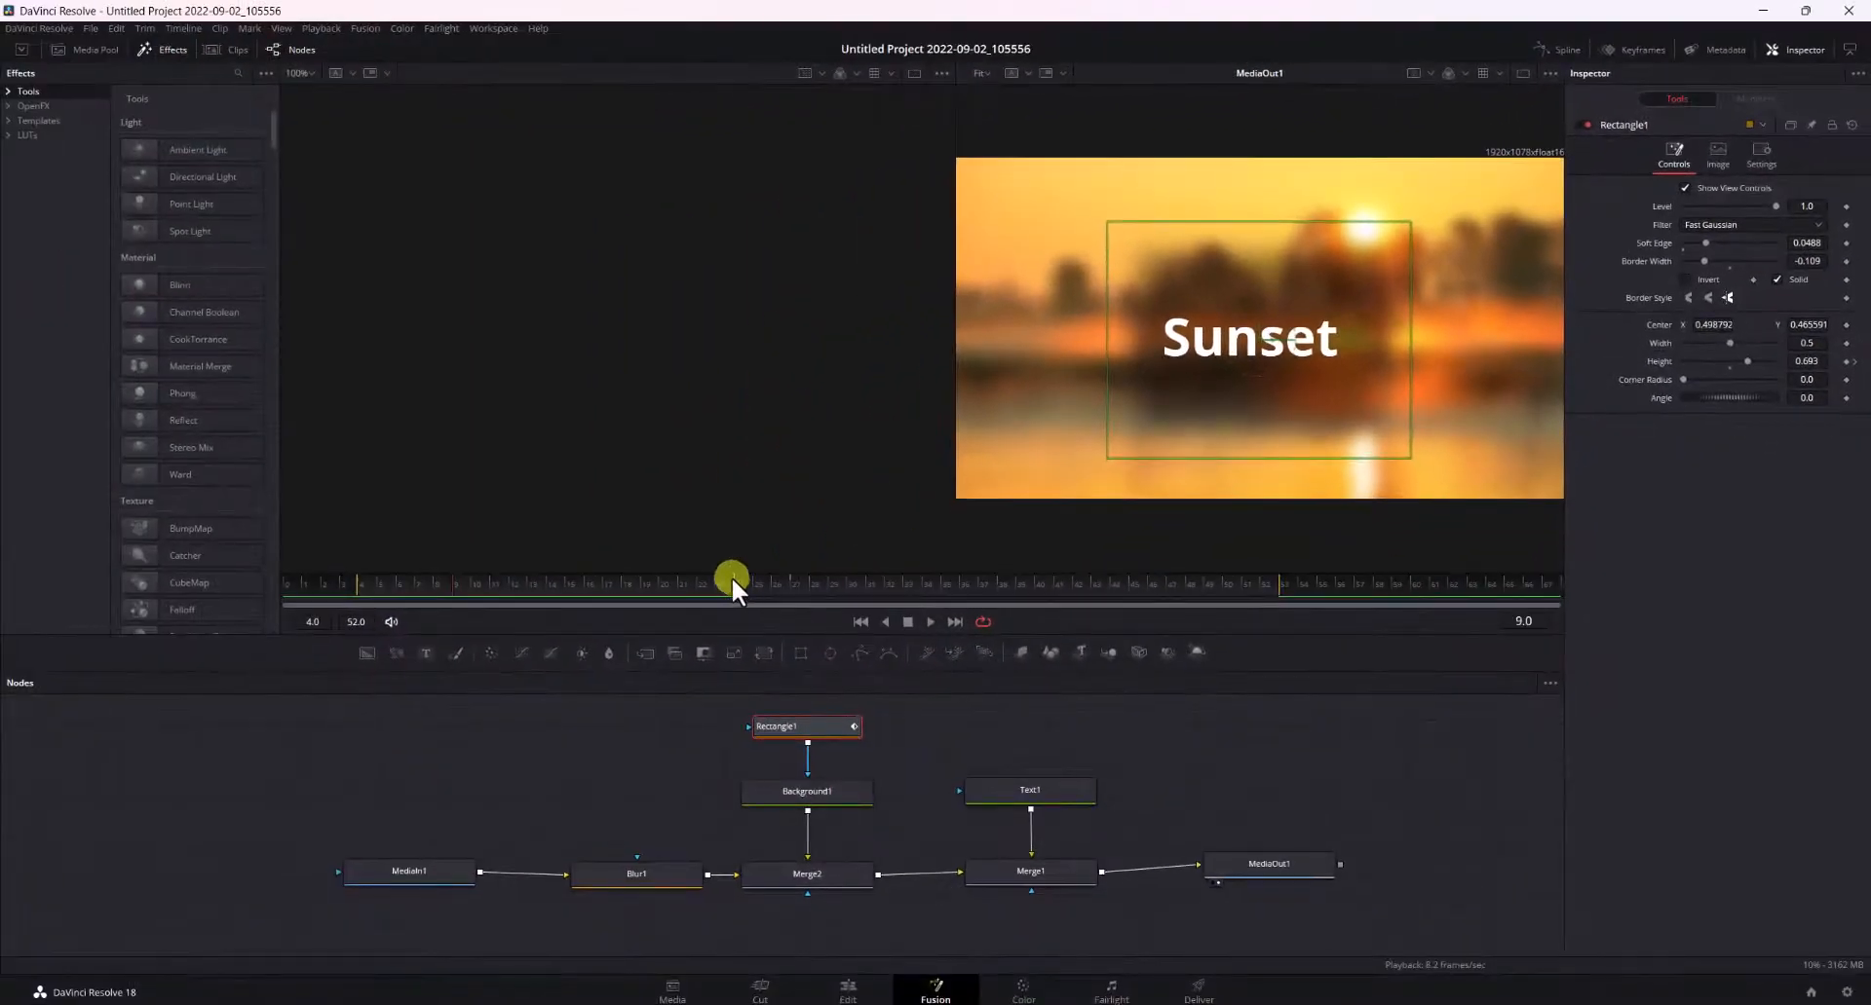
left_click(732, 578)
key("space")
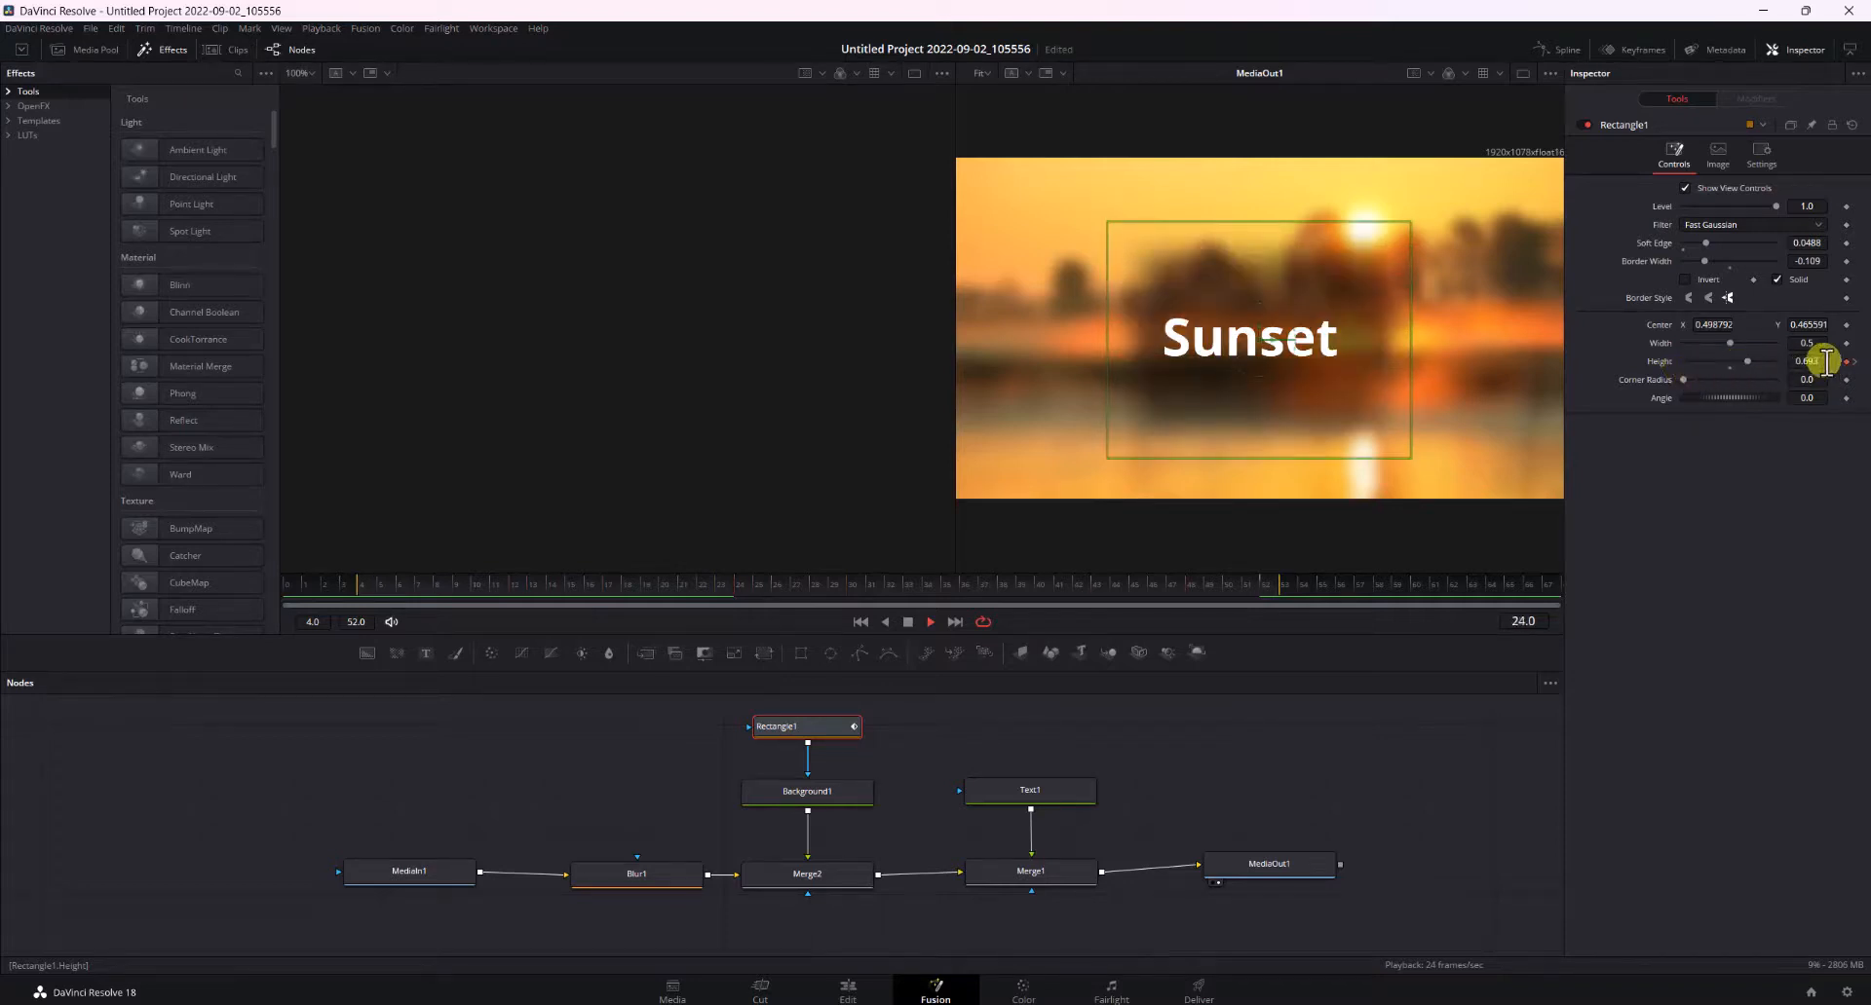
mouse_move(1257, 340)
left_mouse_down()
mouse_move(1162, 354)
mouse_move(1286, 343)
mouse_move(1234, 343)
left_mouse_up()
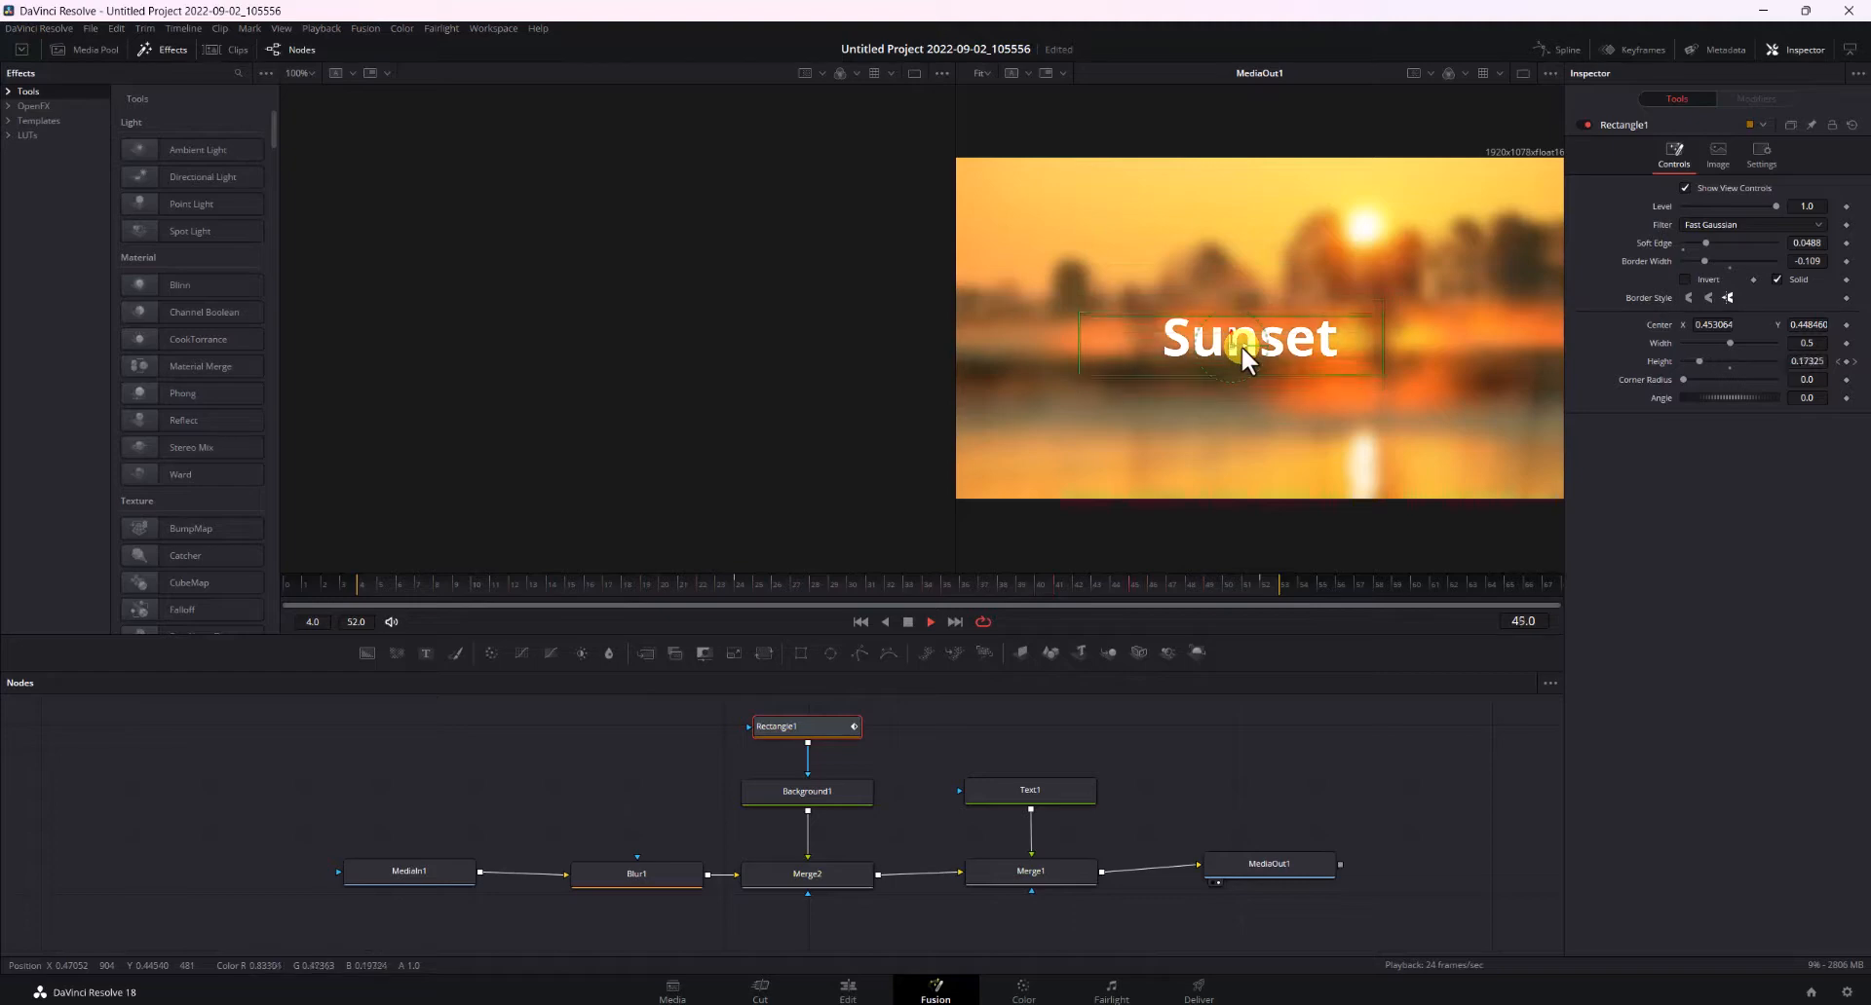
Step: Move Rectangle1 between Background1 and Text1 and connect its output to Text1's mask input as well
left_click_drag(849, 727, 940, 732)
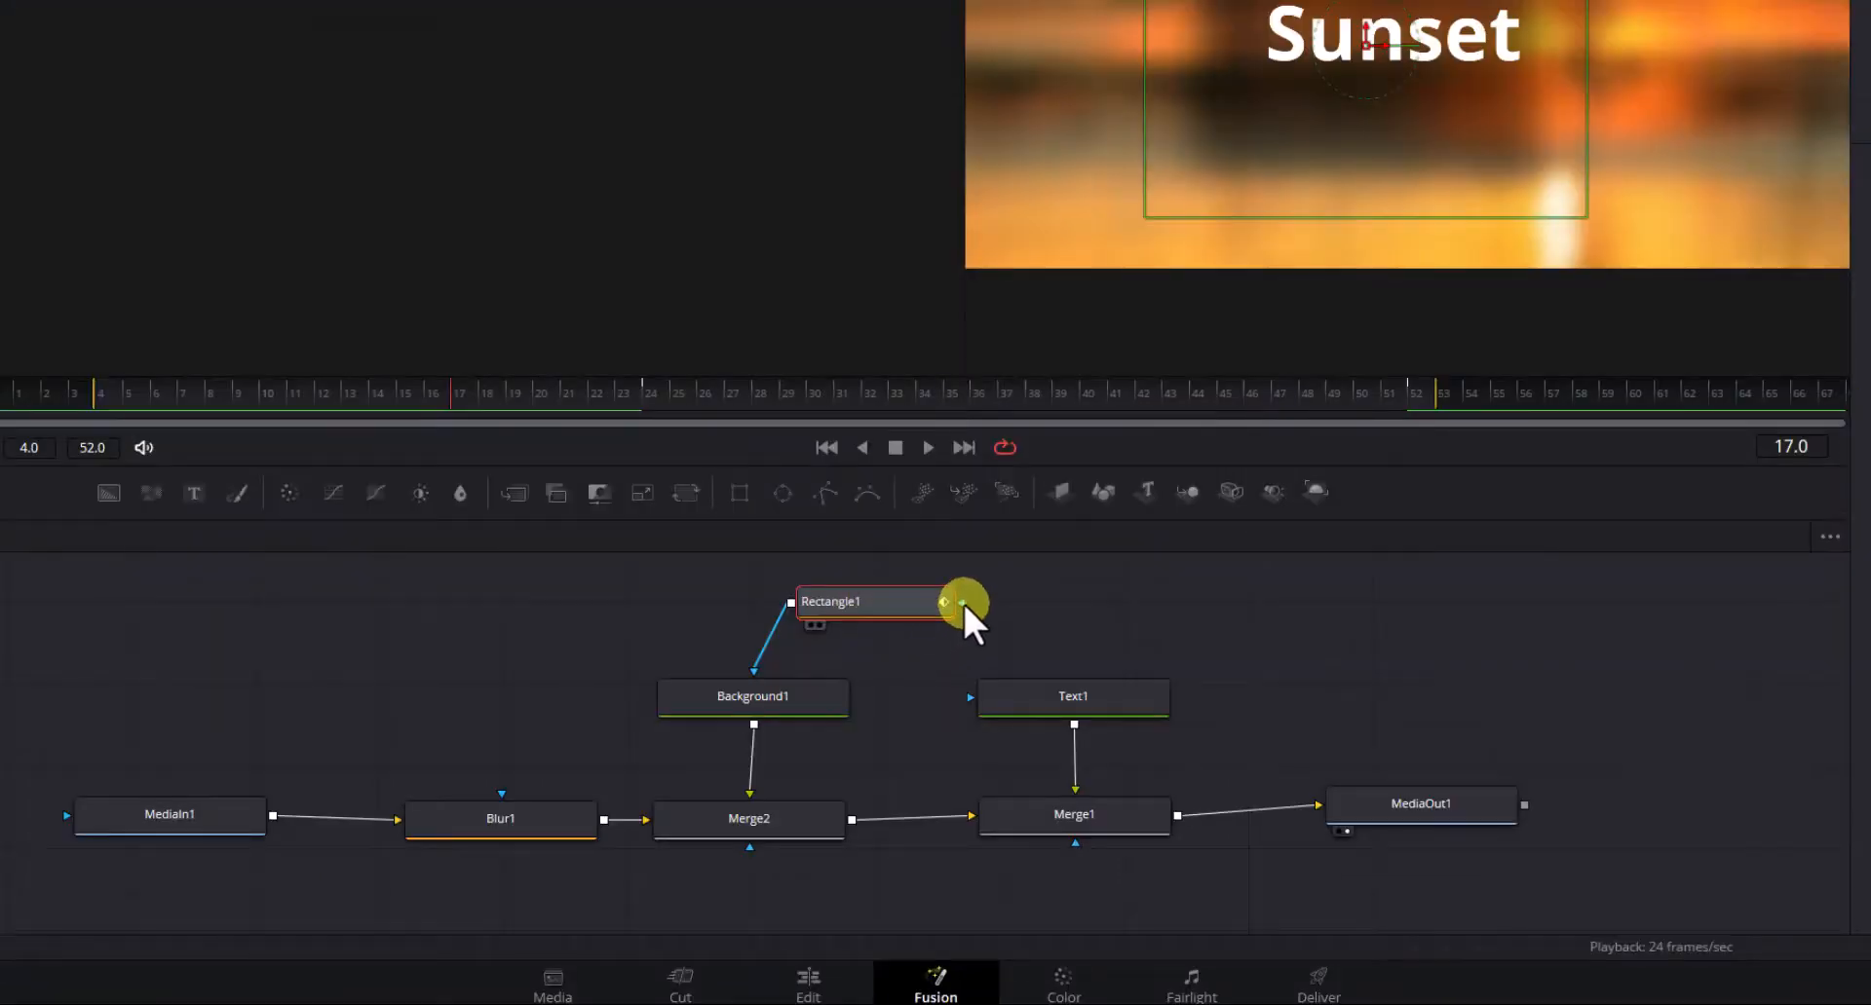
left_click_drag(962, 602, 971, 688)
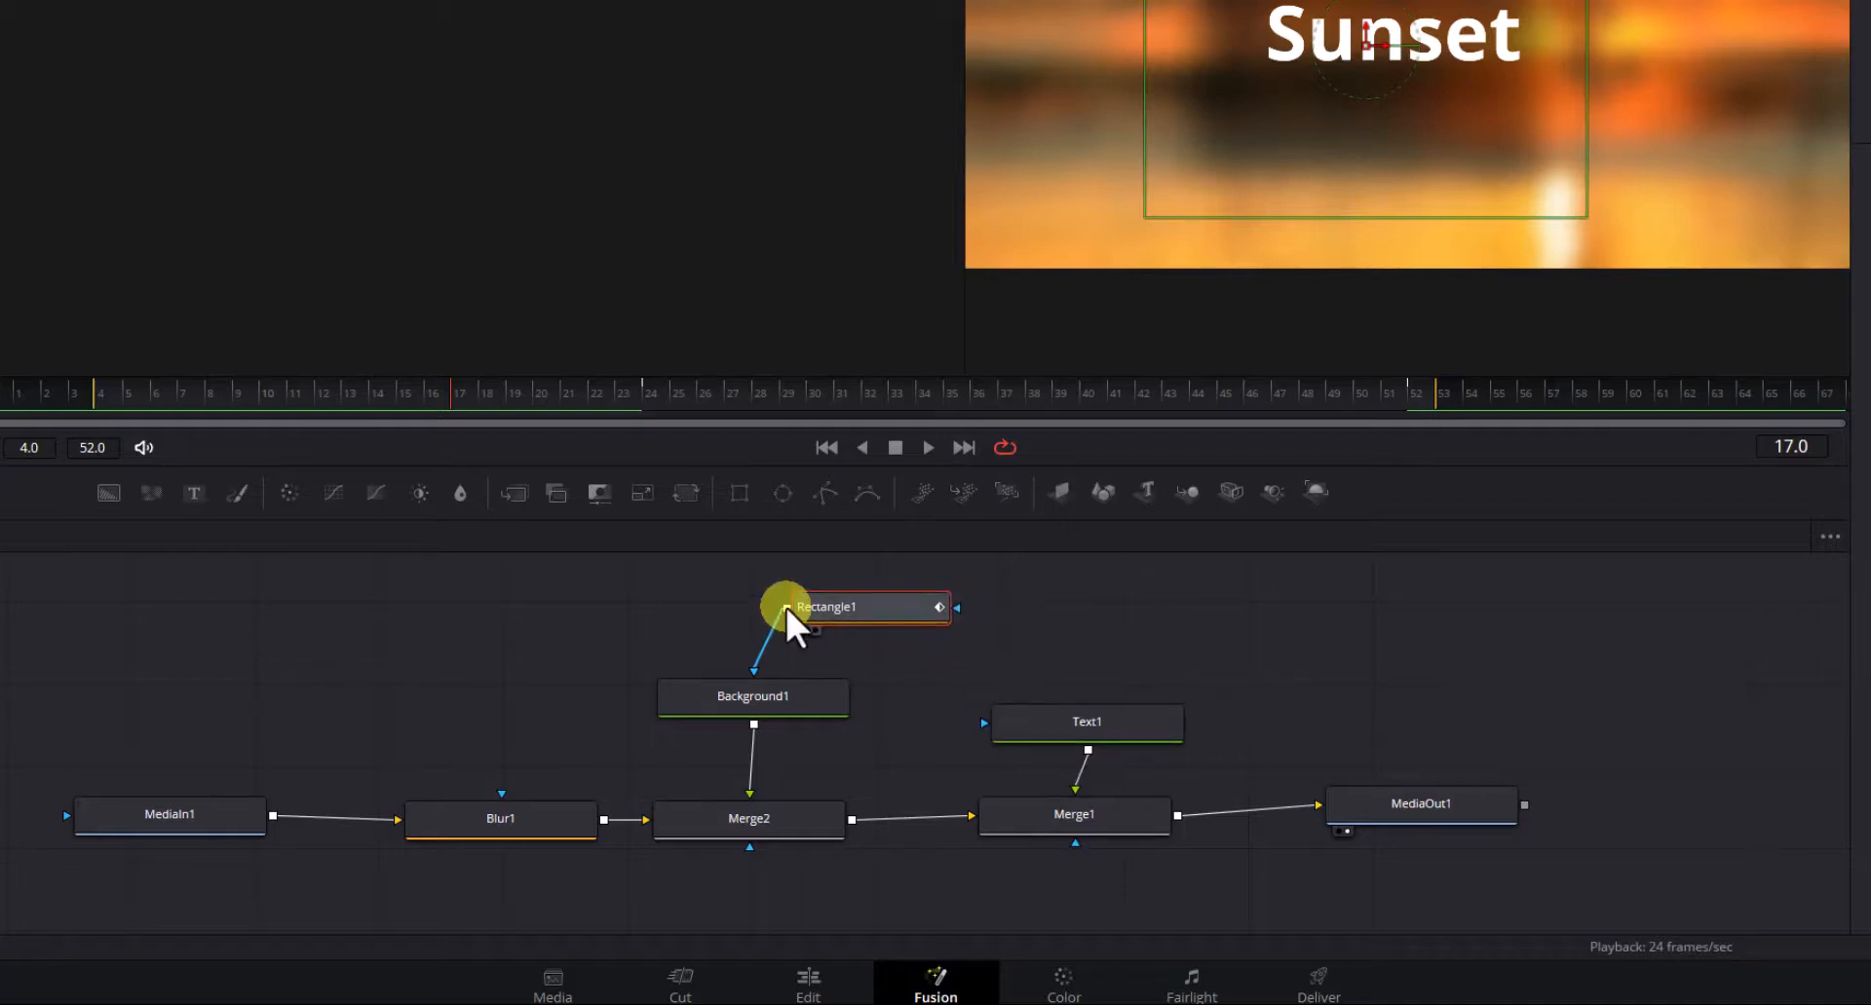
left_click_drag(785, 606, 1049, 712)
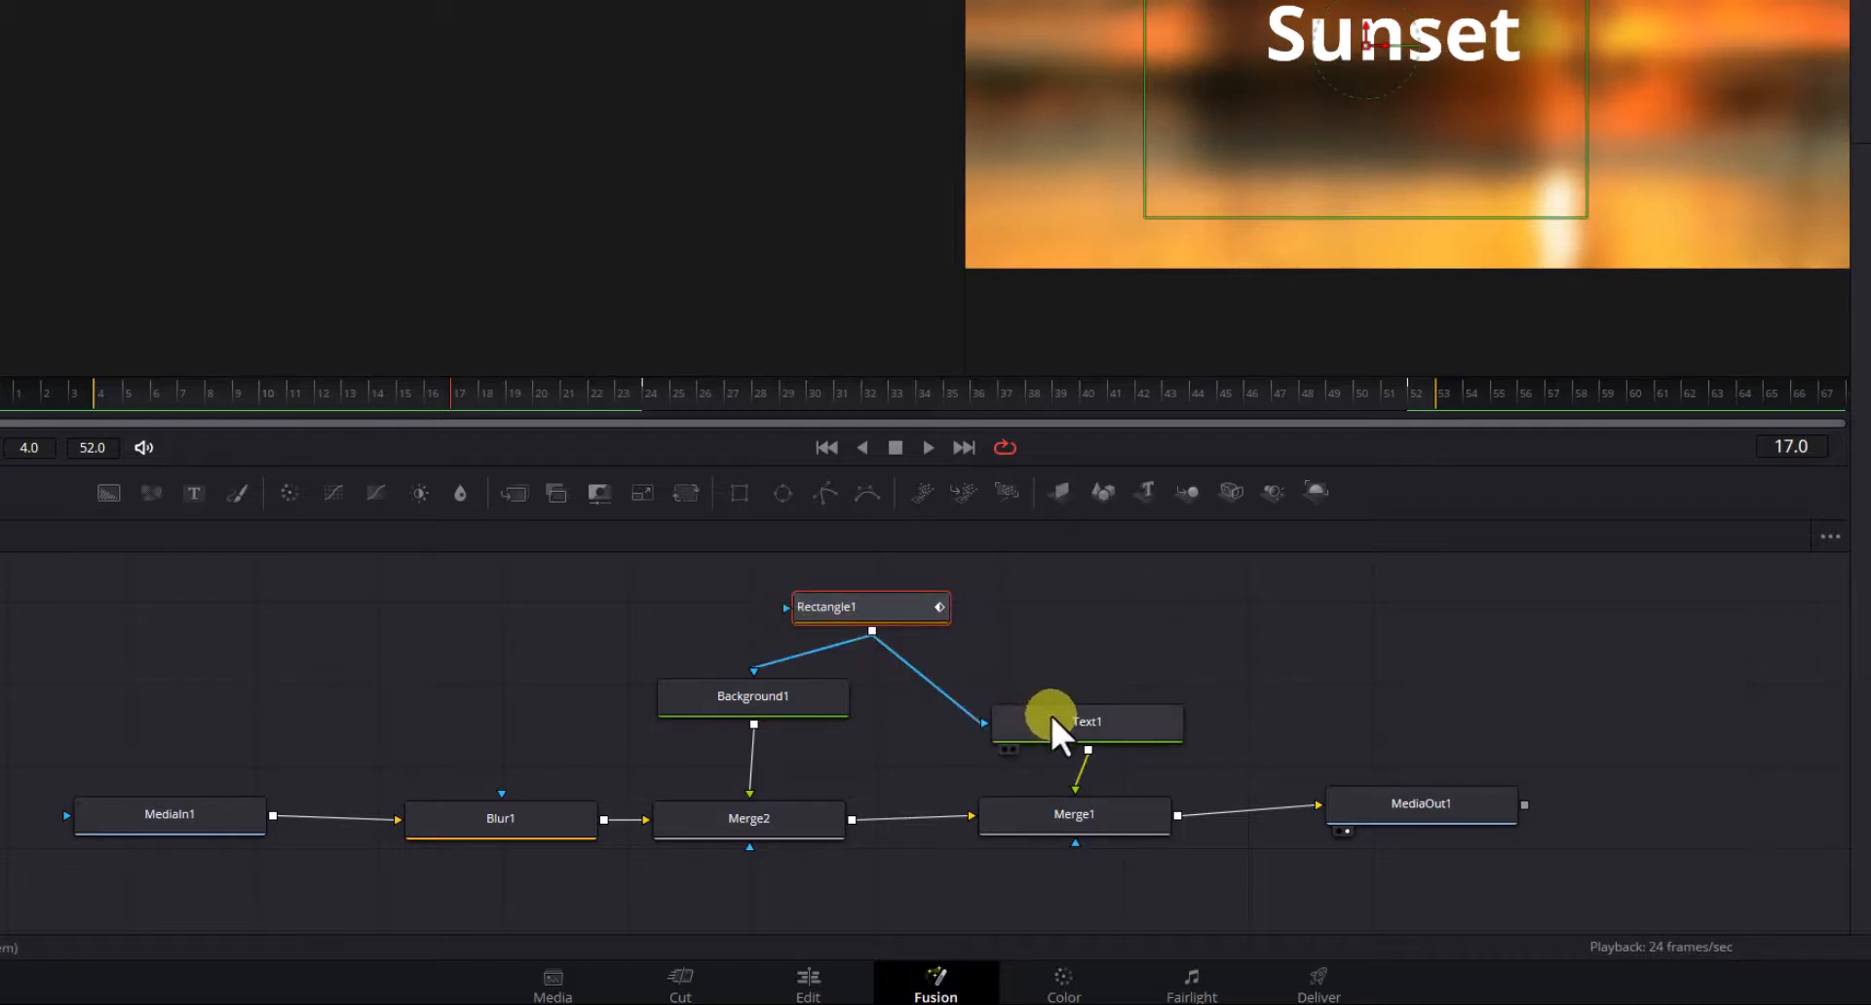
Step: Center Rectangle1 above Background1 and Text1, and place these two nodes closer to their merges
left_click_drag(914, 599, 927, 597)
left_click_drag(823, 686, 801, 725)
left_click_drag(1072, 727, 1060, 739)
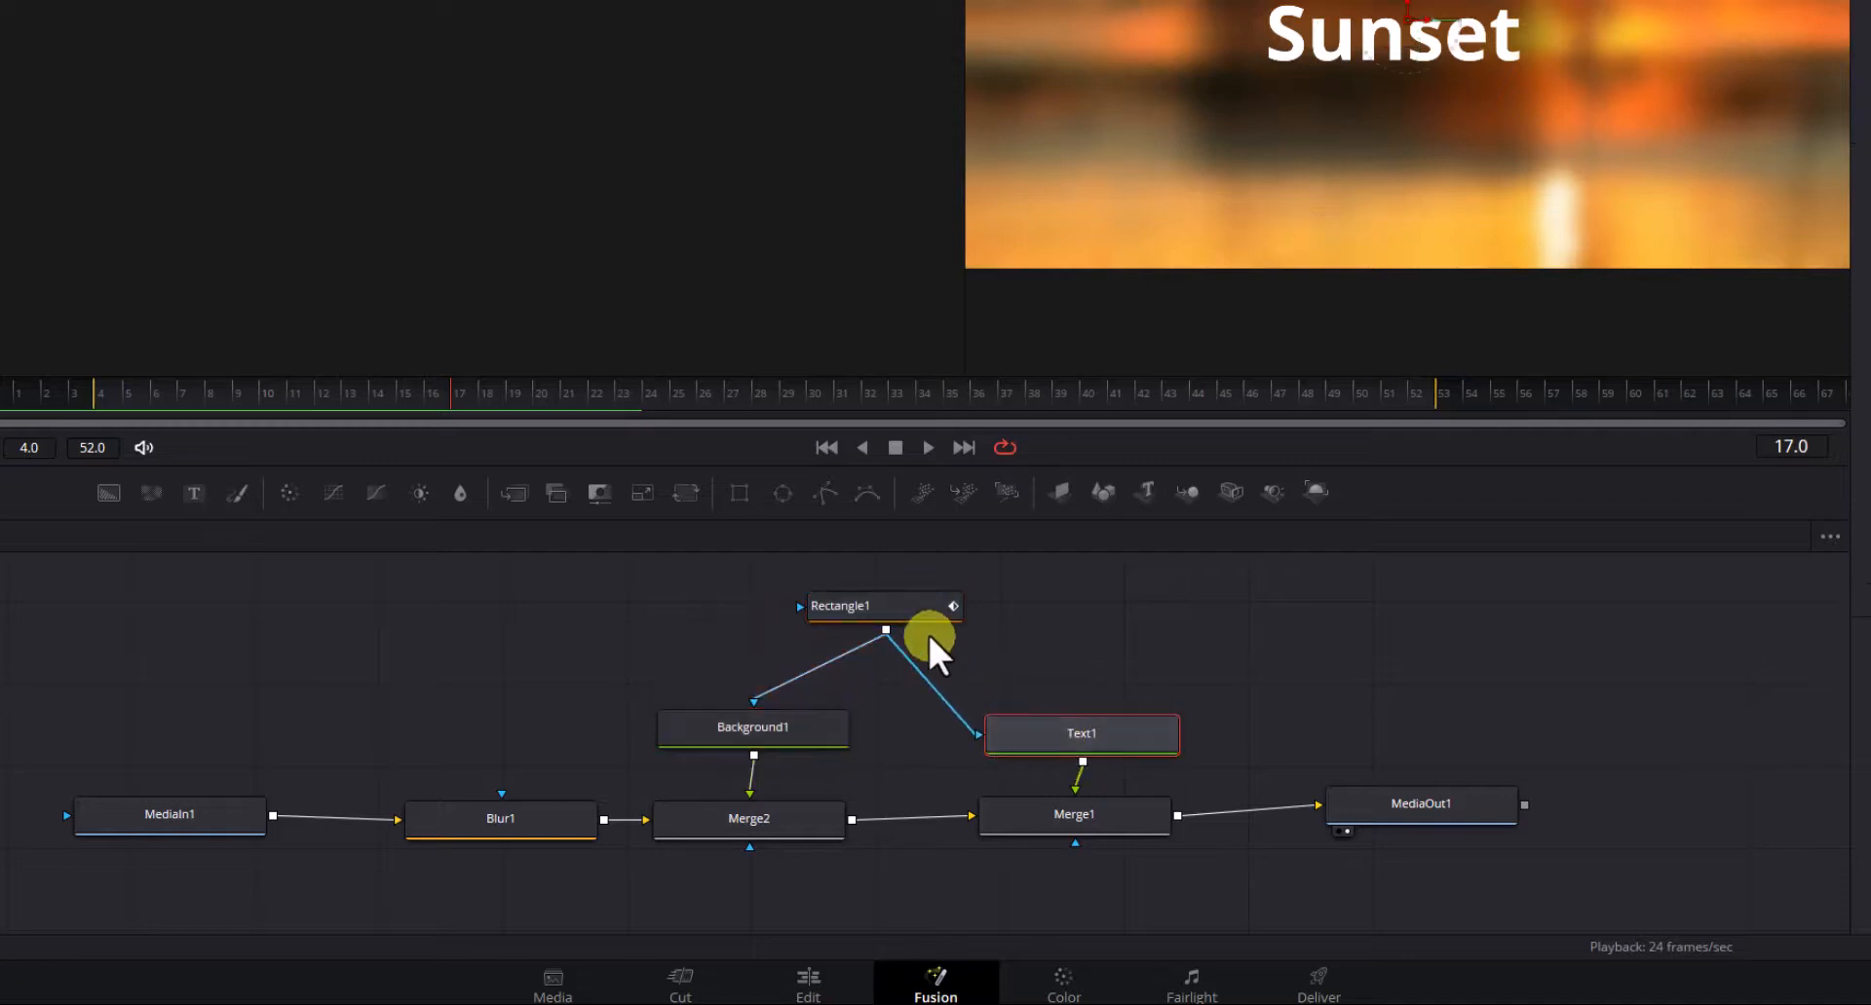
left_click_drag(904, 600, 908, 608)
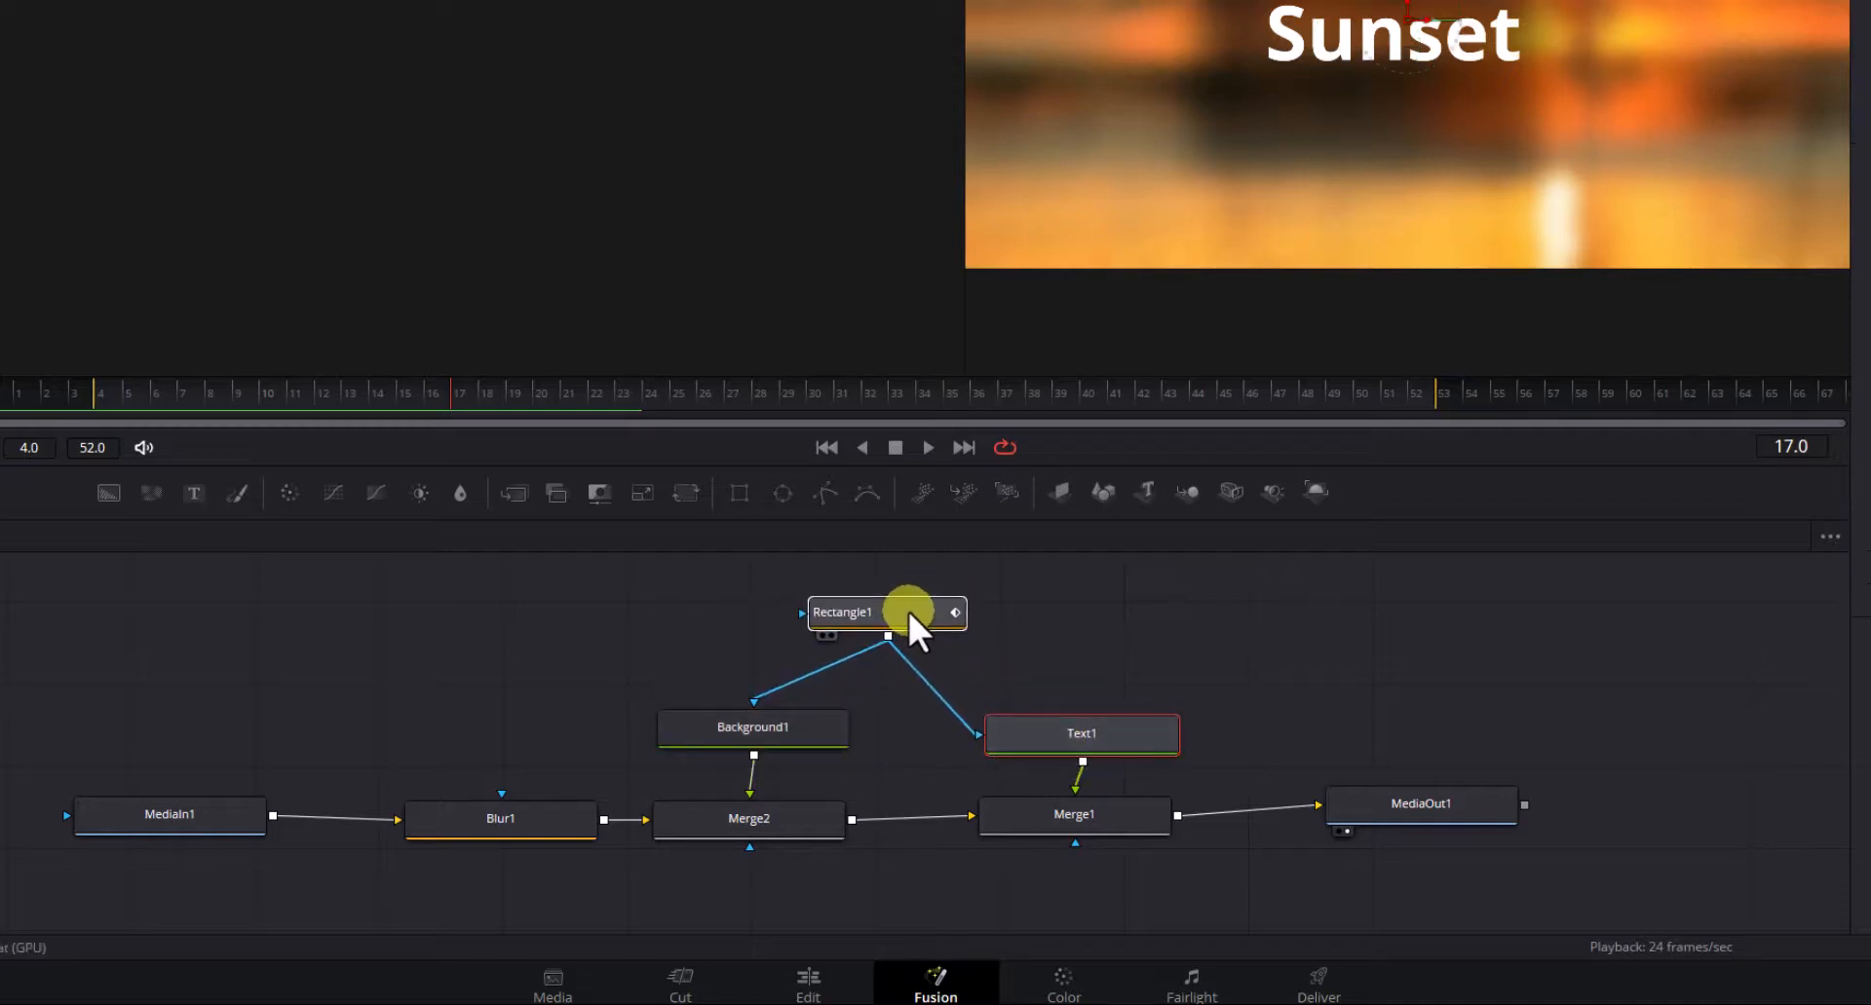
left_click(822, 721)
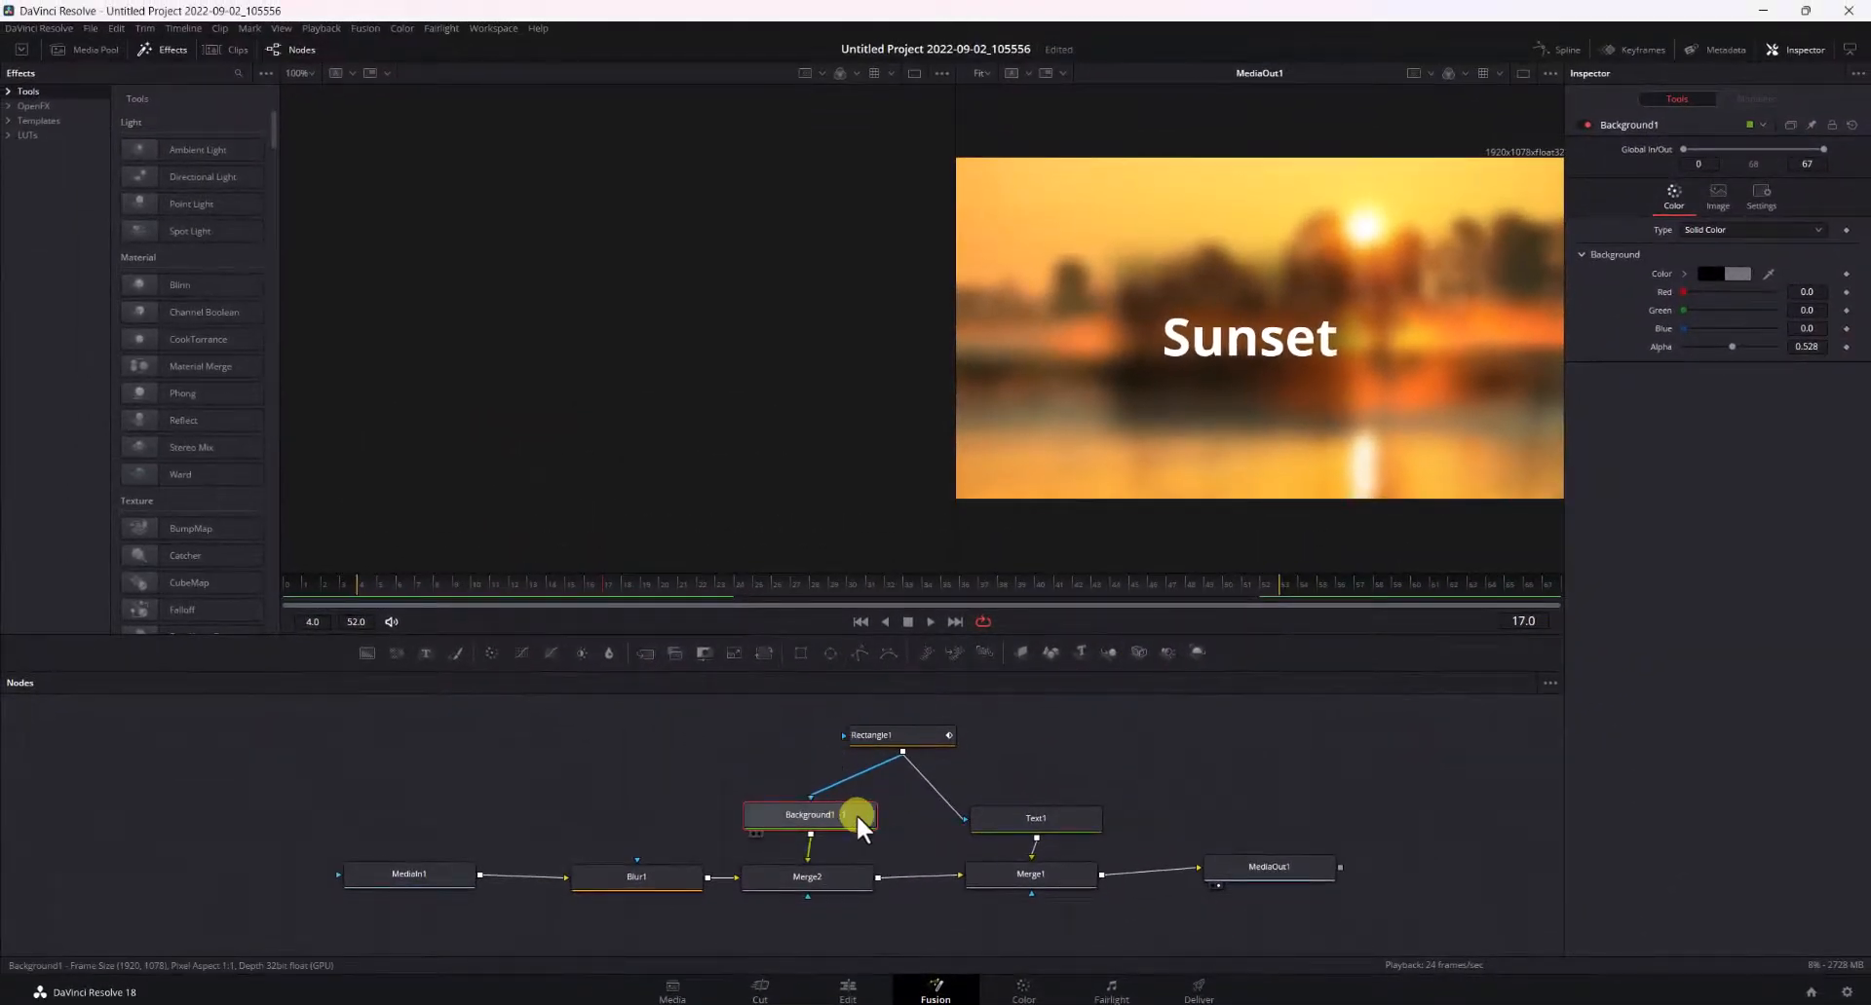
left_click(996, 820)
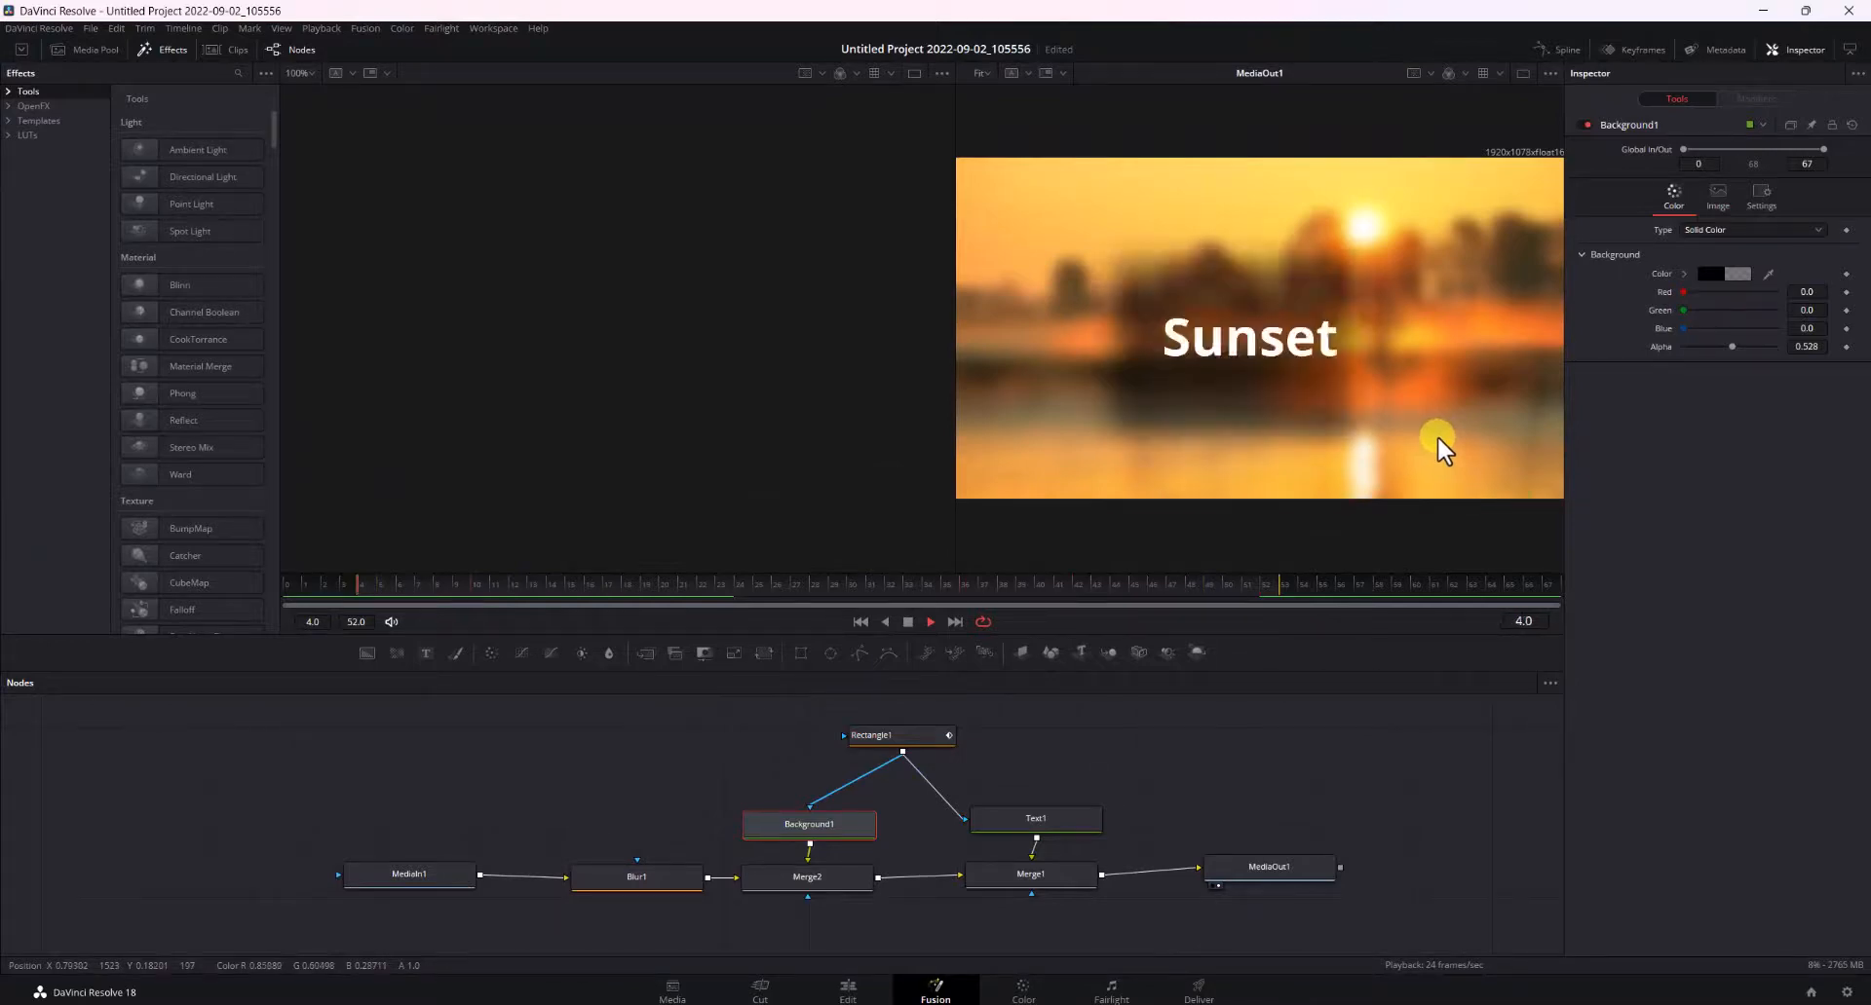
left_click(1036, 819)
Step: Return to the Edit page and play the lake clip with its animated title twice from near its start
left_click(848, 990)
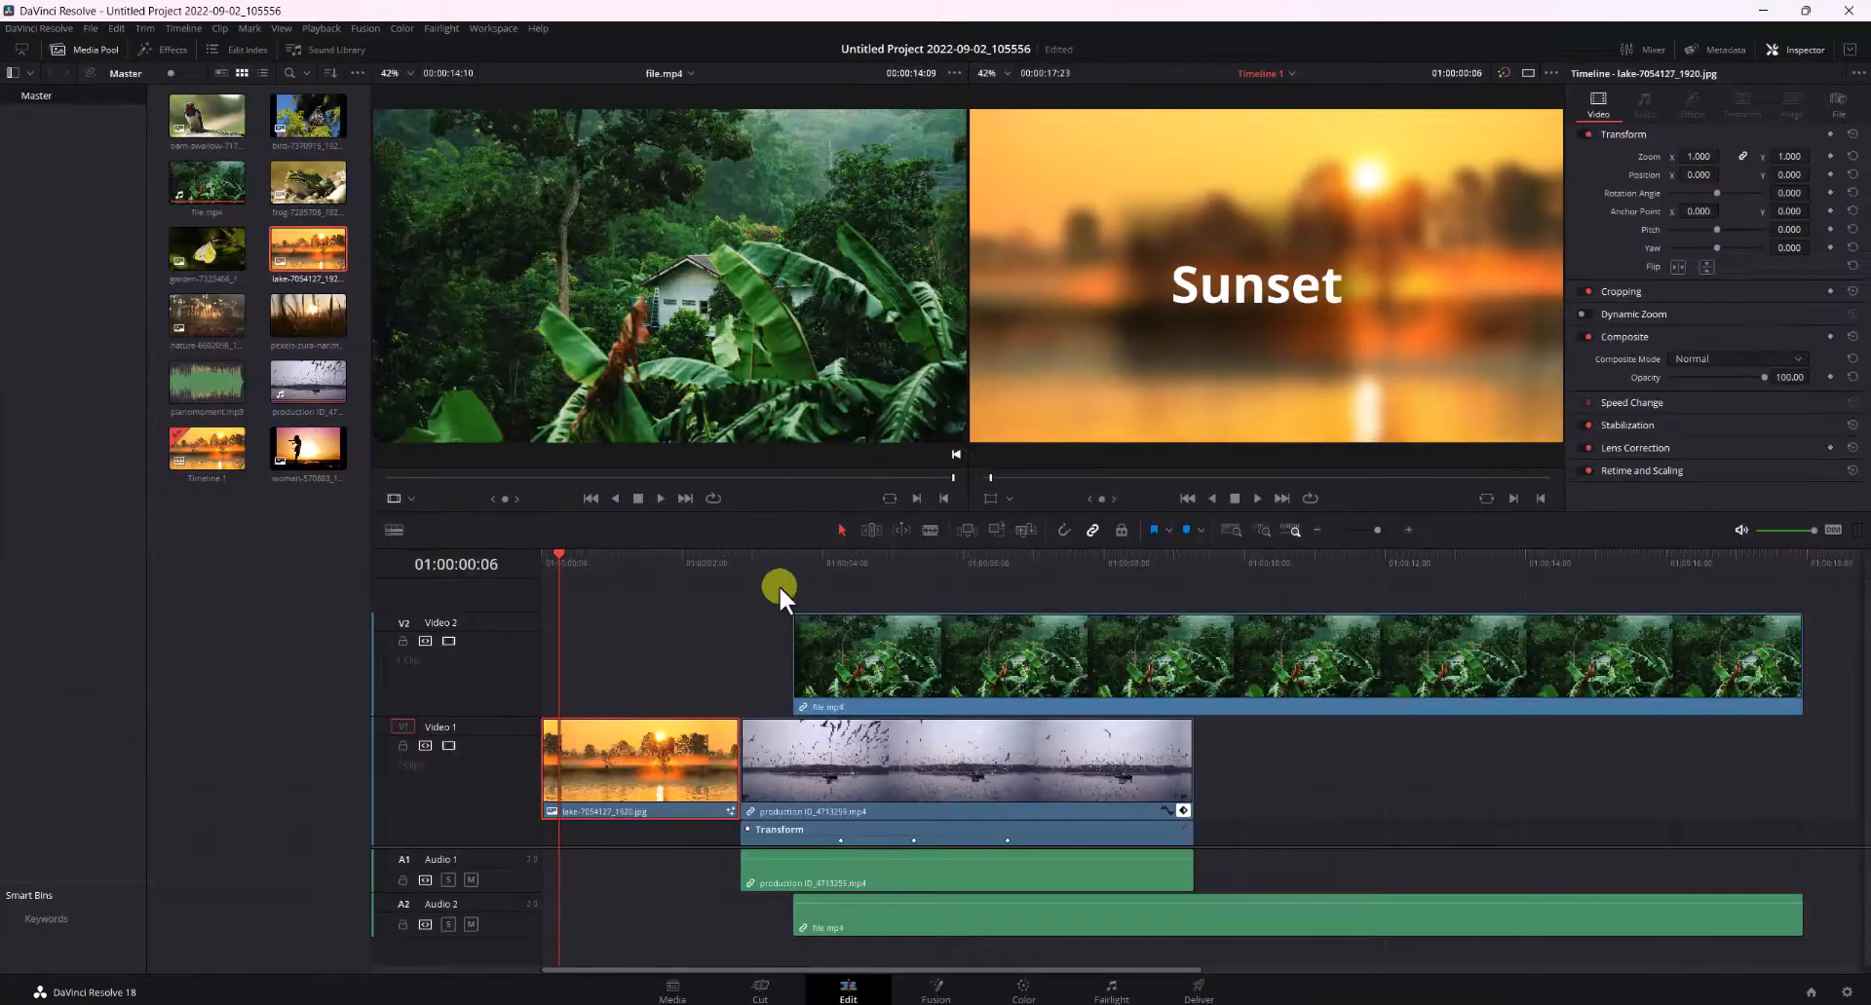
left_click(1255, 497)
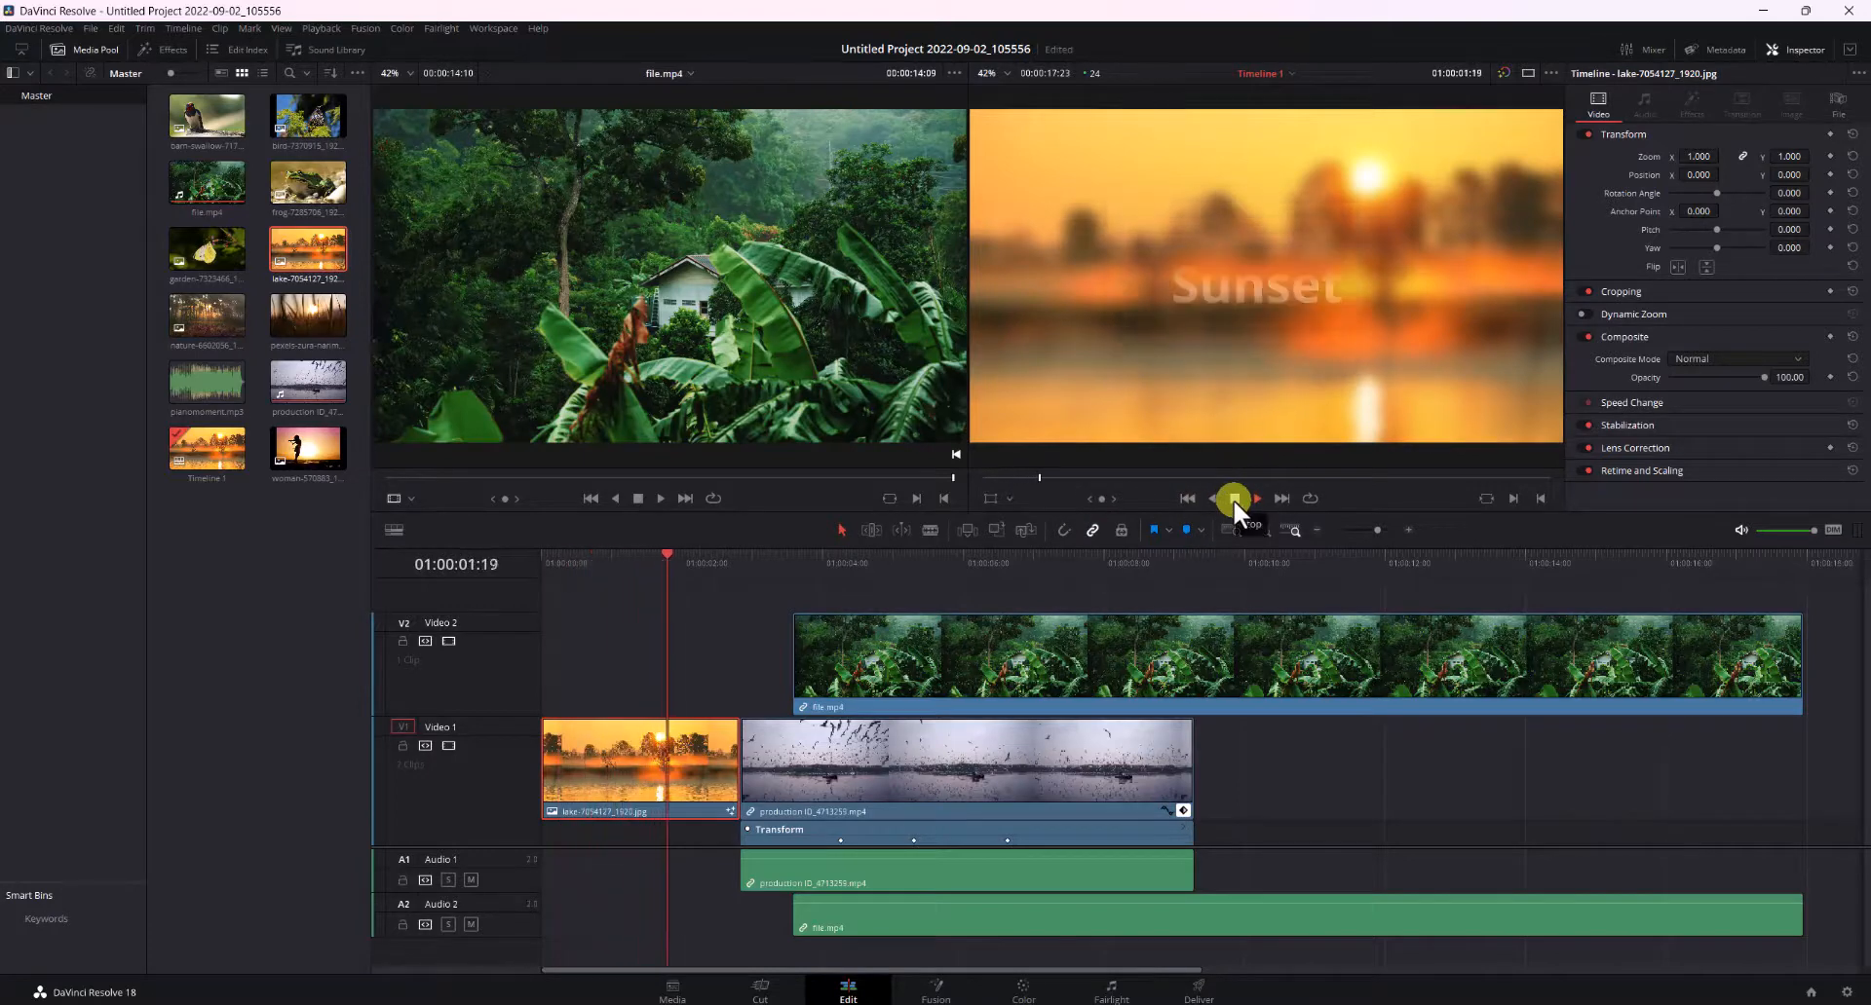
left_click(1231, 499)
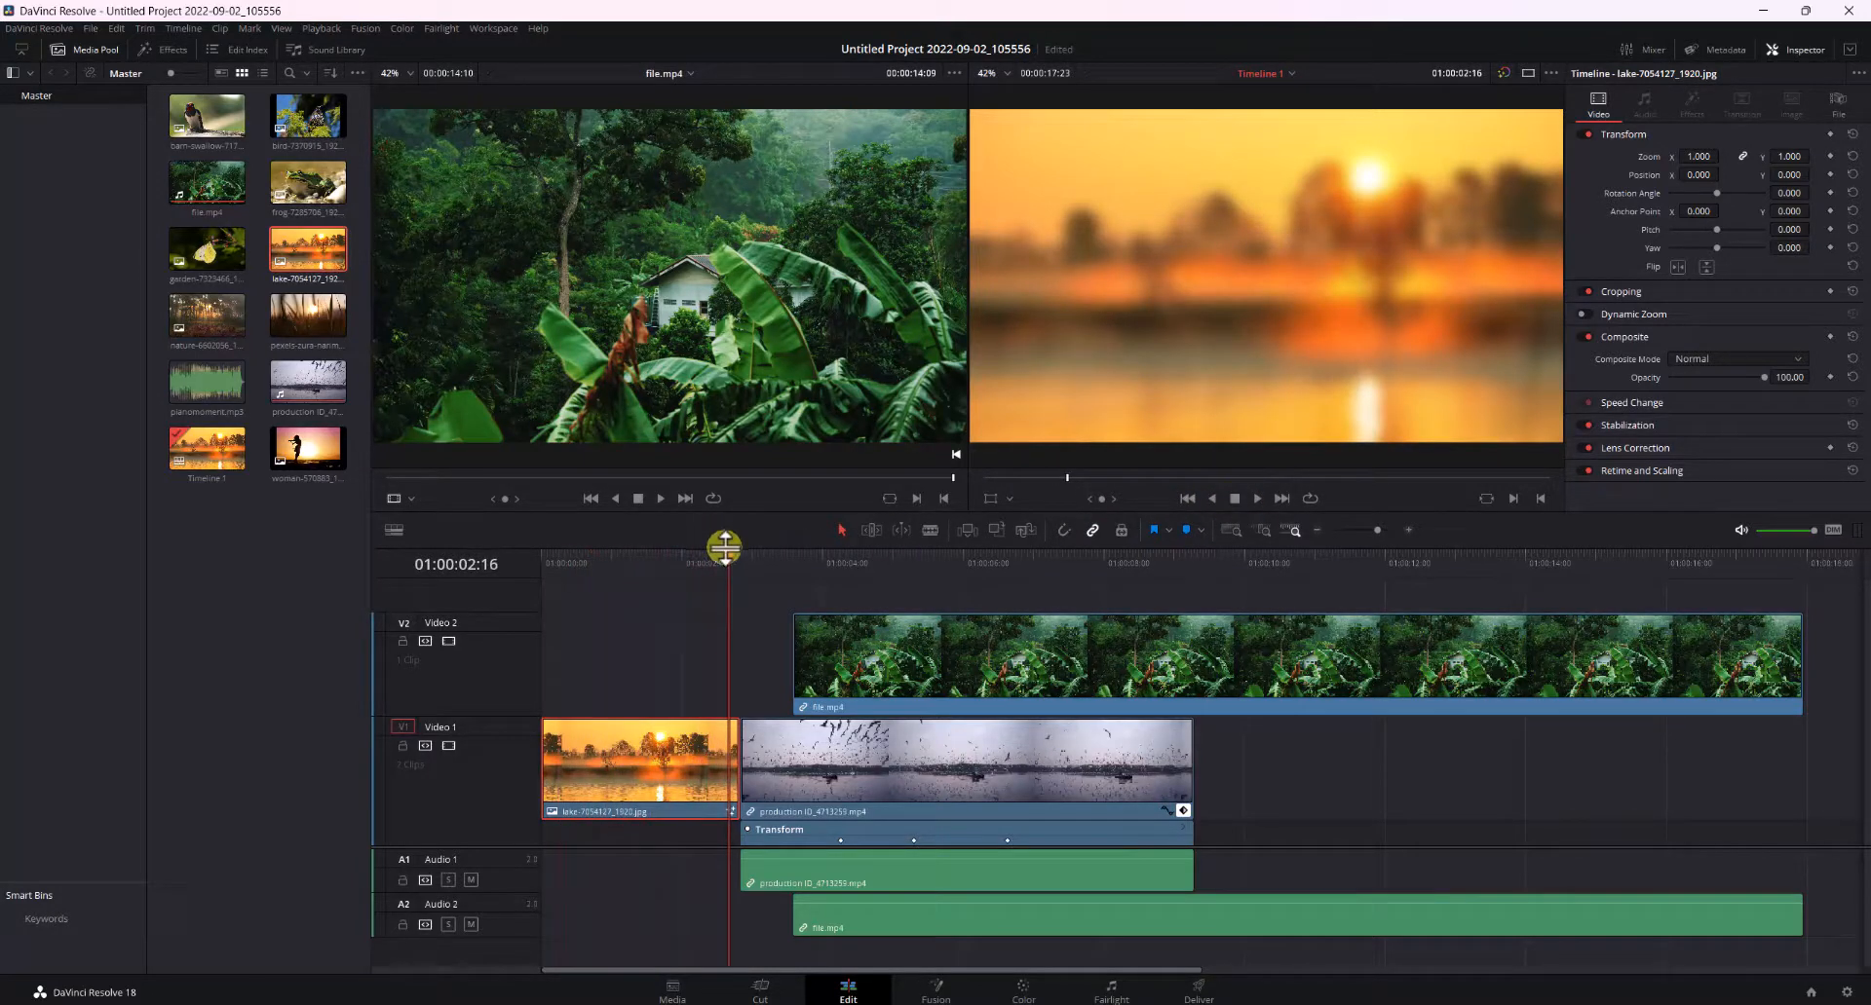
left_click_drag(725, 548, 569, 576)
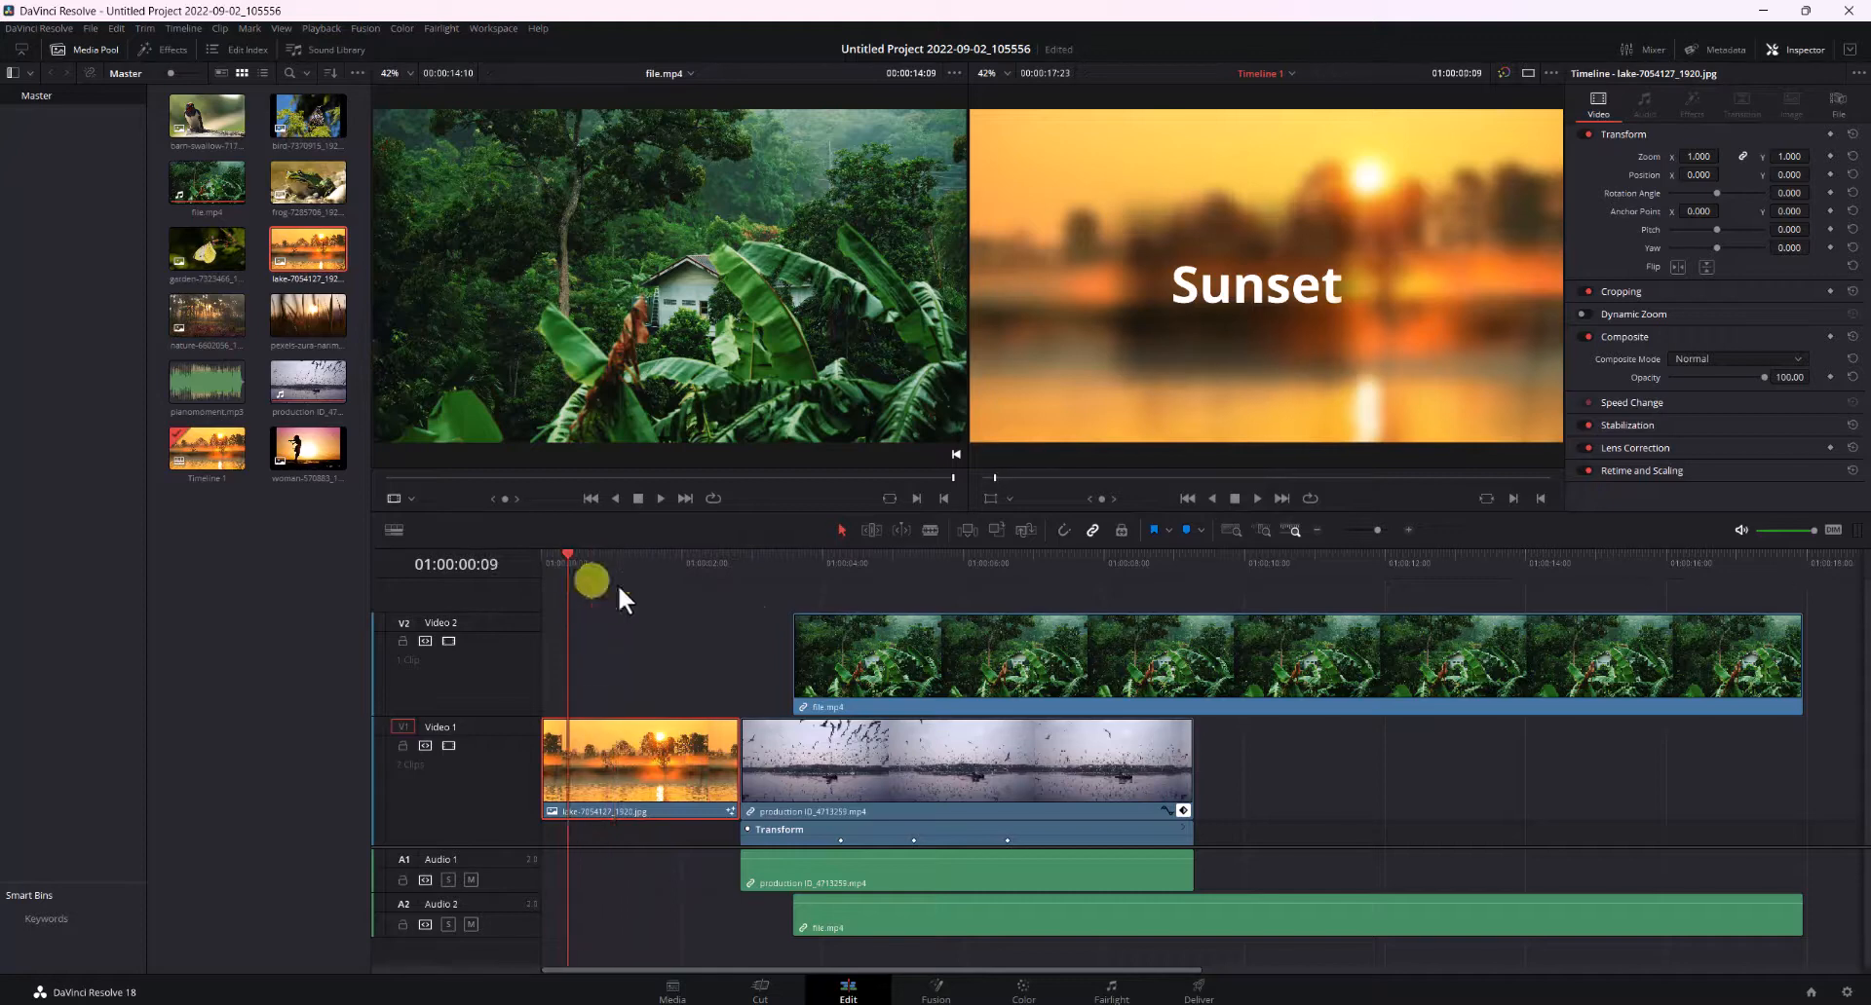
left_click(1259, 497)
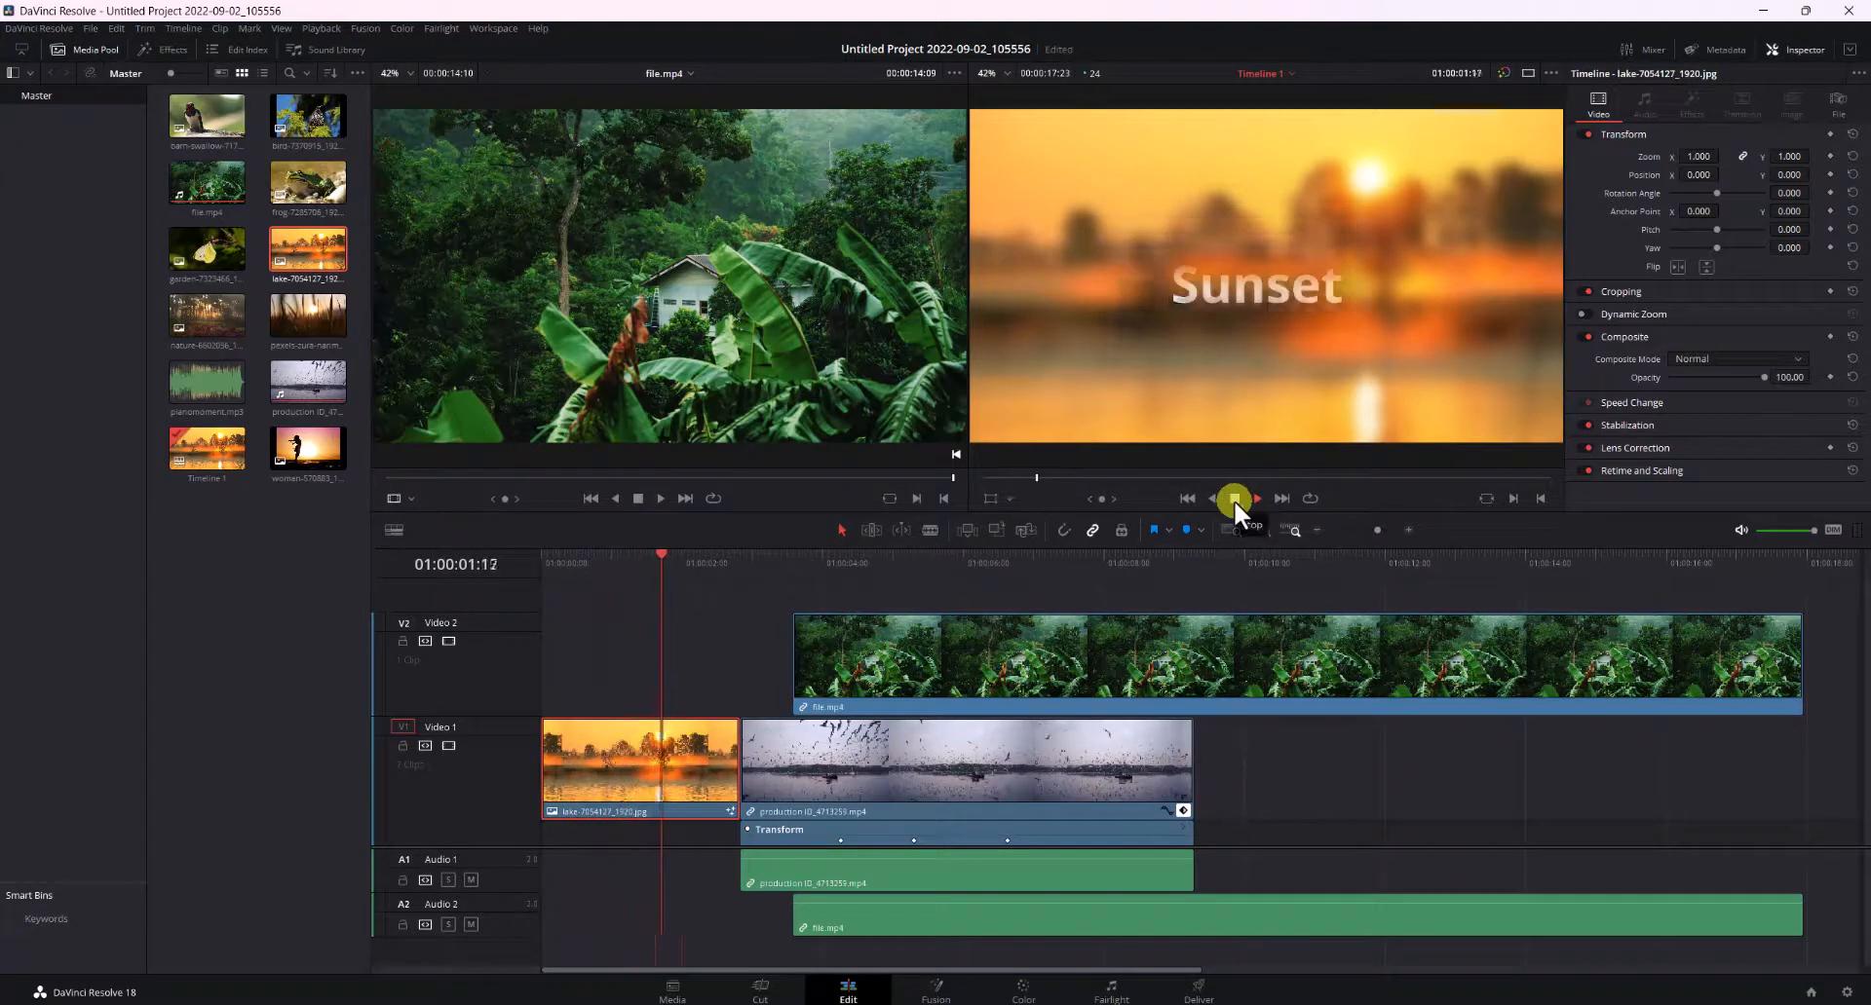